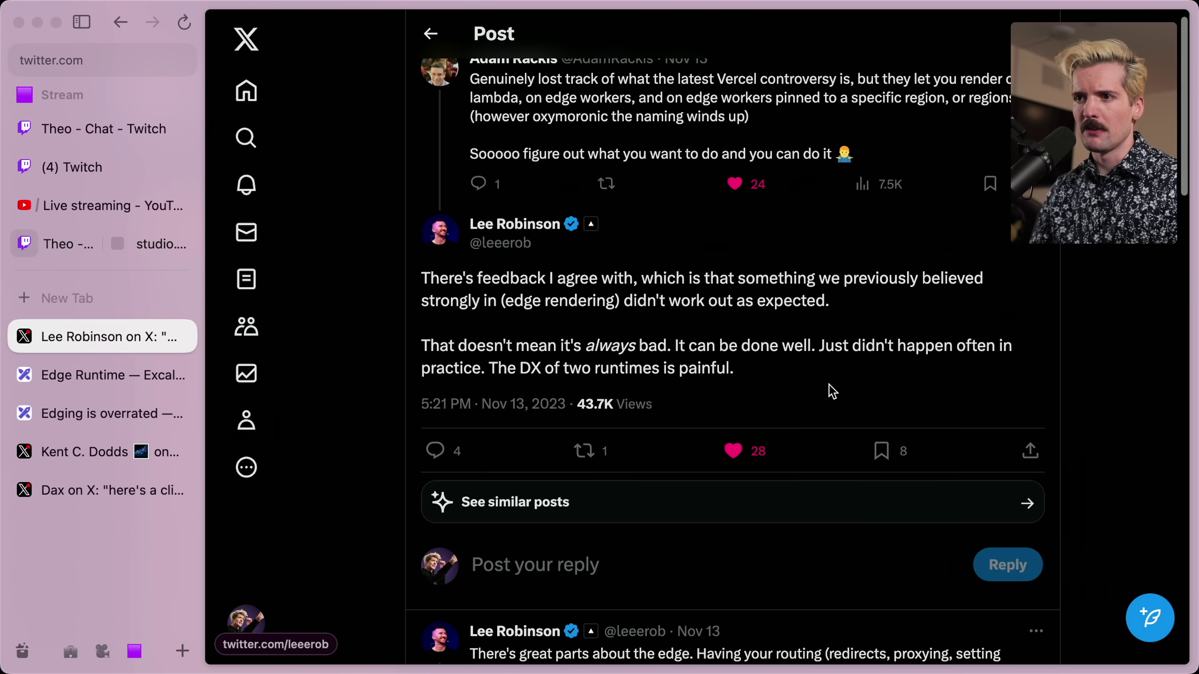
# Leave X and bring up the 'Edging is overrated' Excalidraw board
pyautogui.scroll(1, 832, 391)
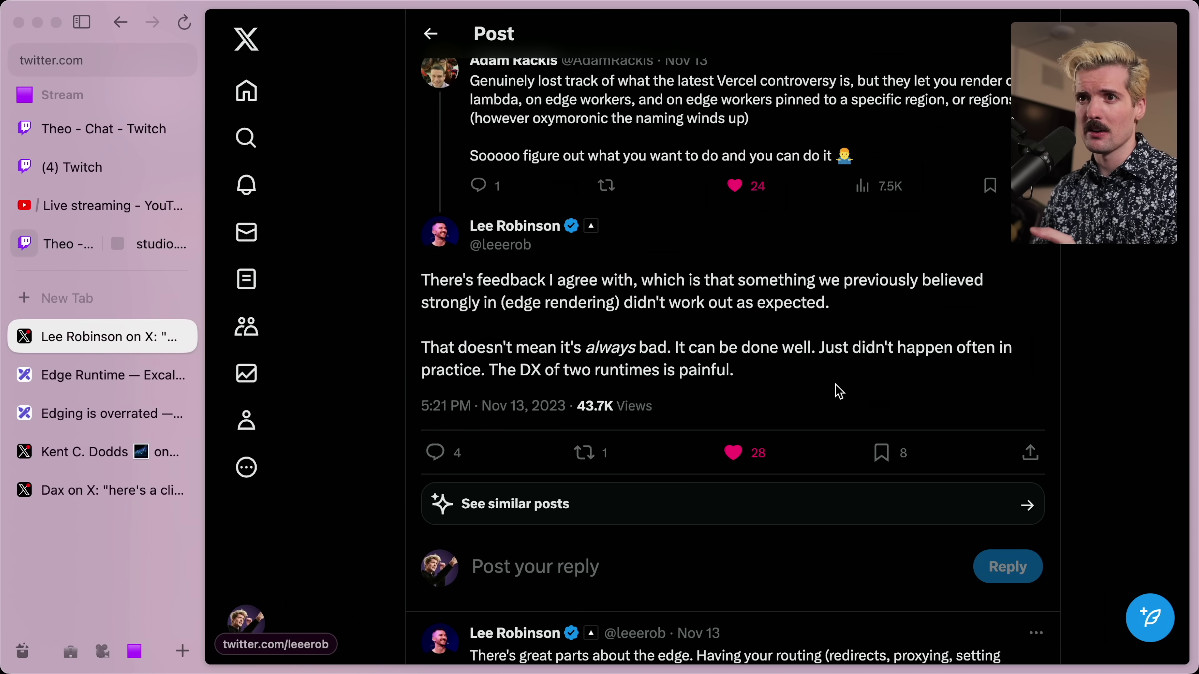
pyautogui.click(98, 420)
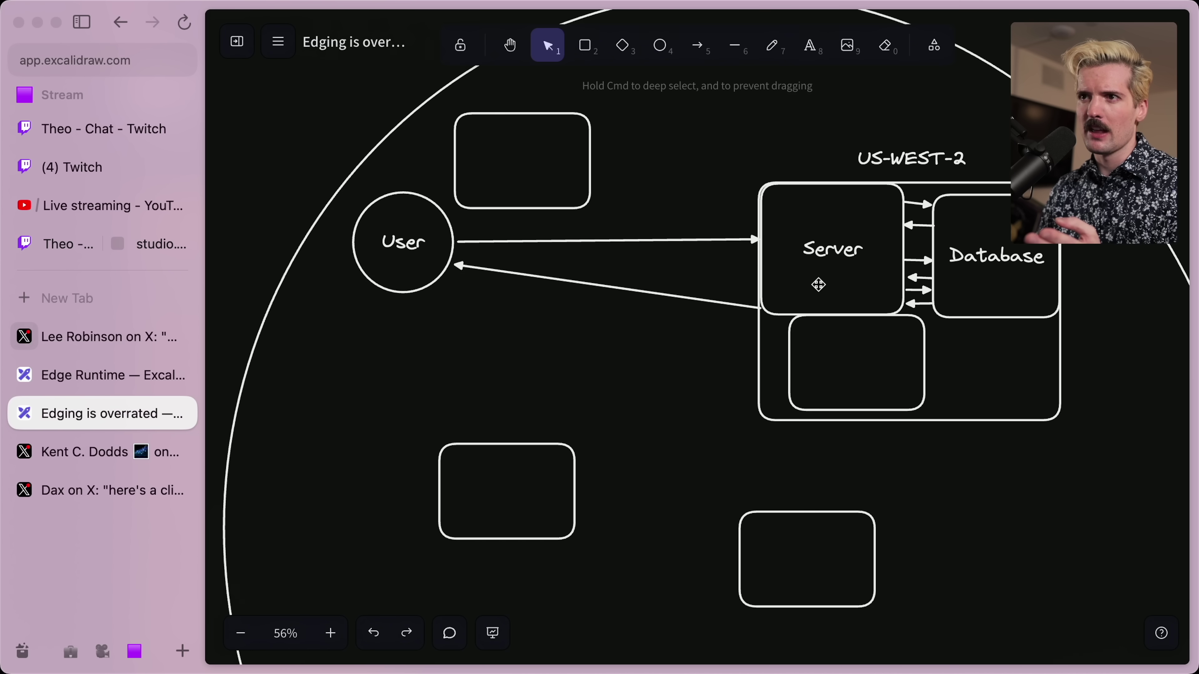
# Hide the browser sidebar and clear the three empty boxes from the circle
pyautogui.scroll(-5, 818, 284)
pyautogui.press('super+s')
pyautogui.scroll(2, 814, 279)
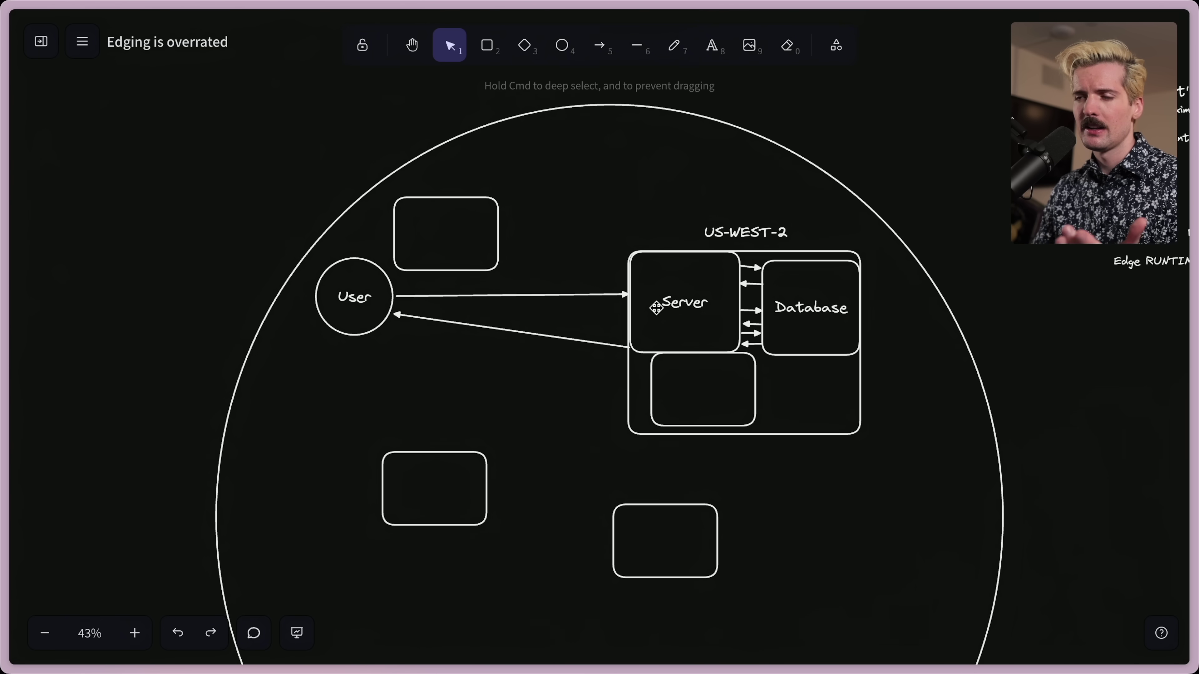
pyautogui.press('super+z')
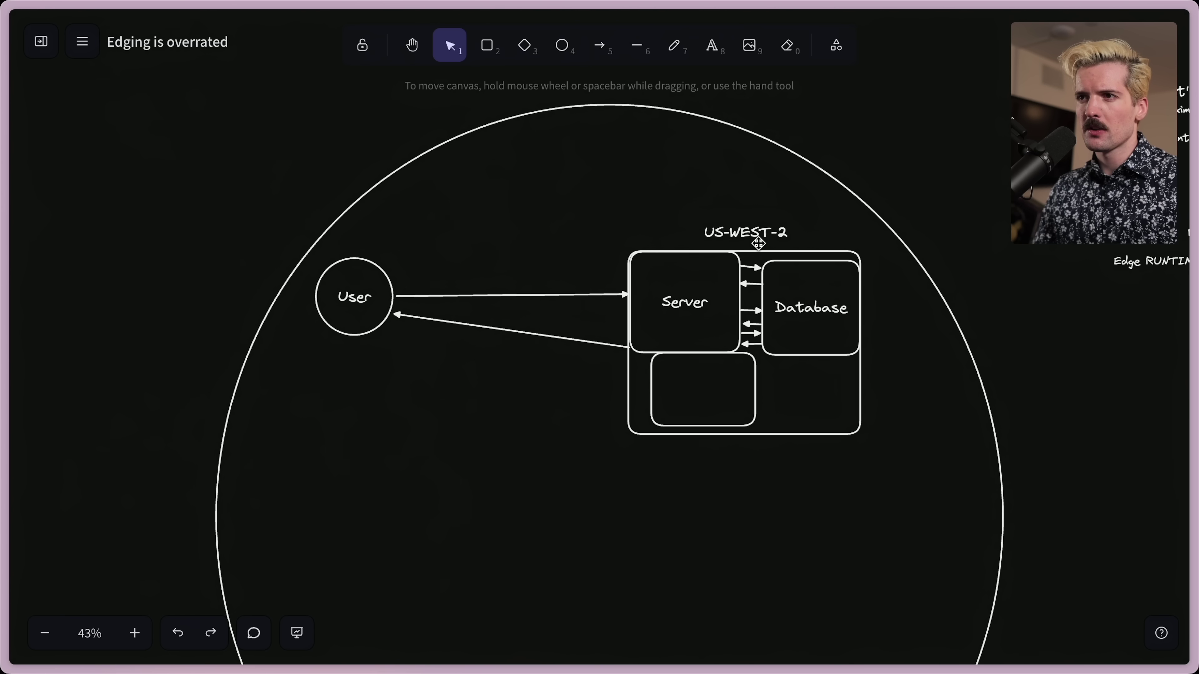
pyautogui.click(705, 272)
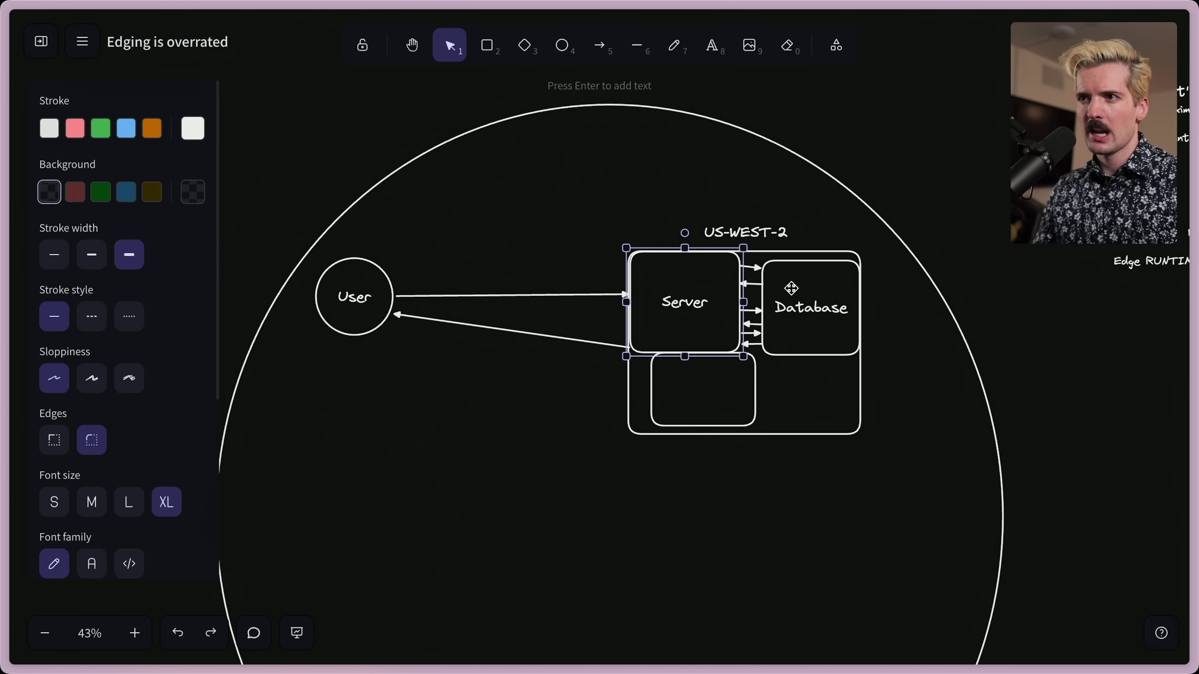
pyautogui.moveTo(706, 282); pyautogui.dragTo(488, 273)
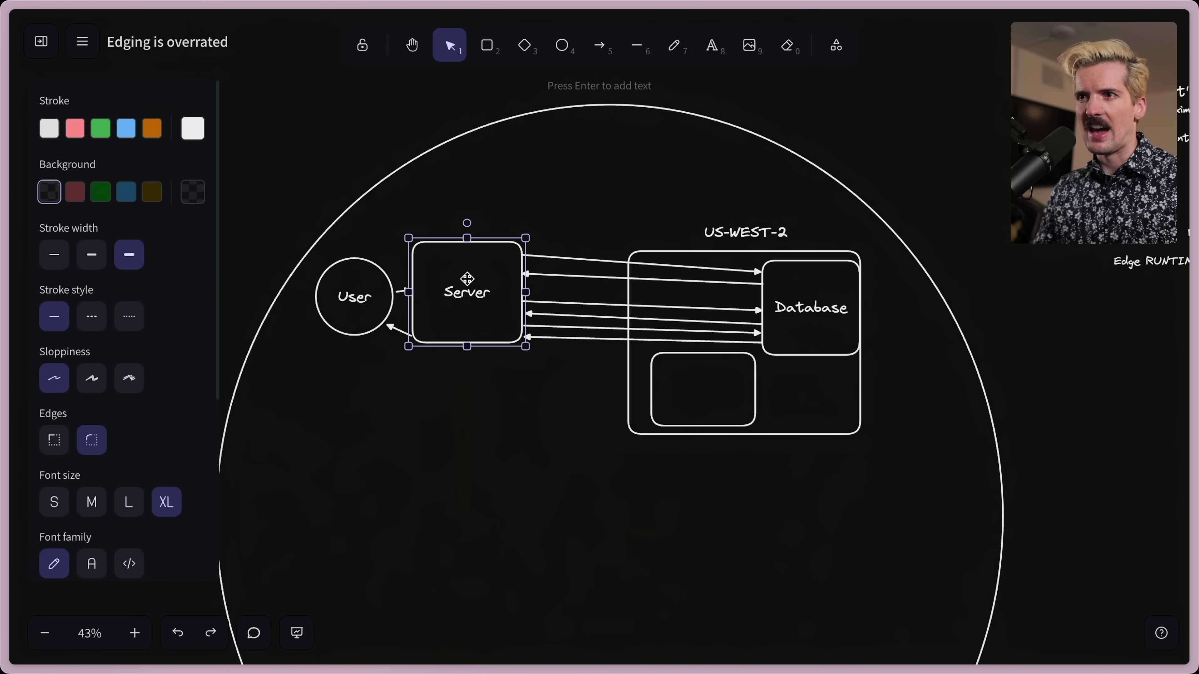
pyautogui.click(498, 490)
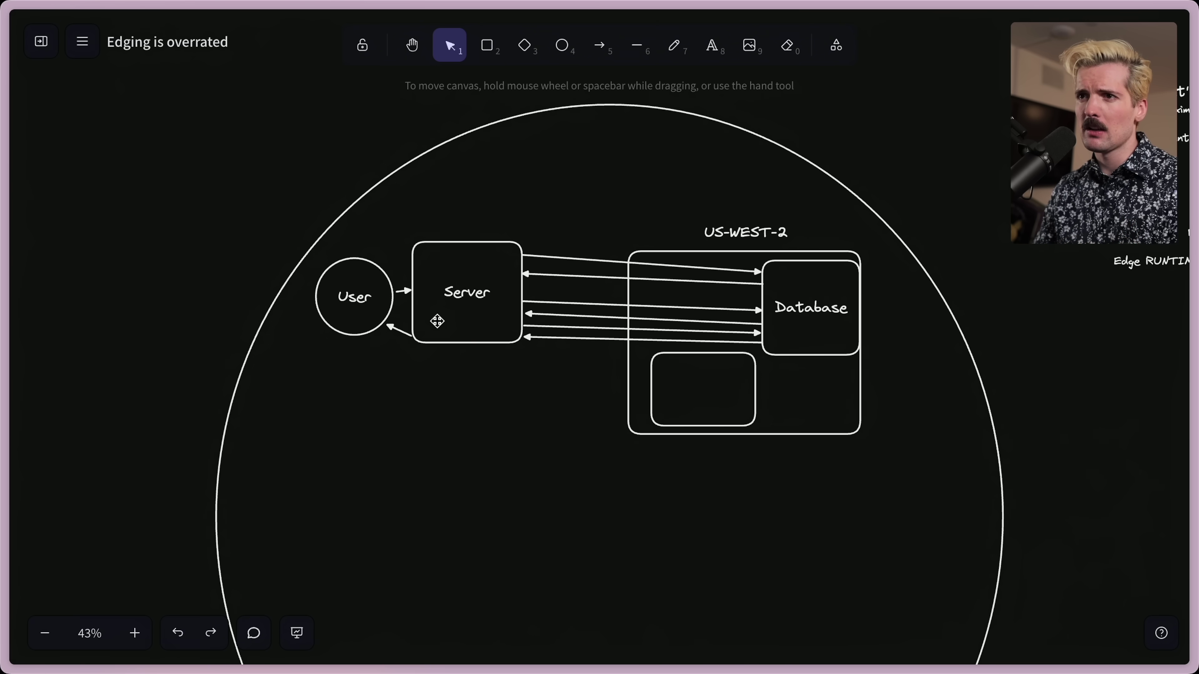
pyautogui.moveTo(437, 321); pyautogui.dragTo(662, 329)
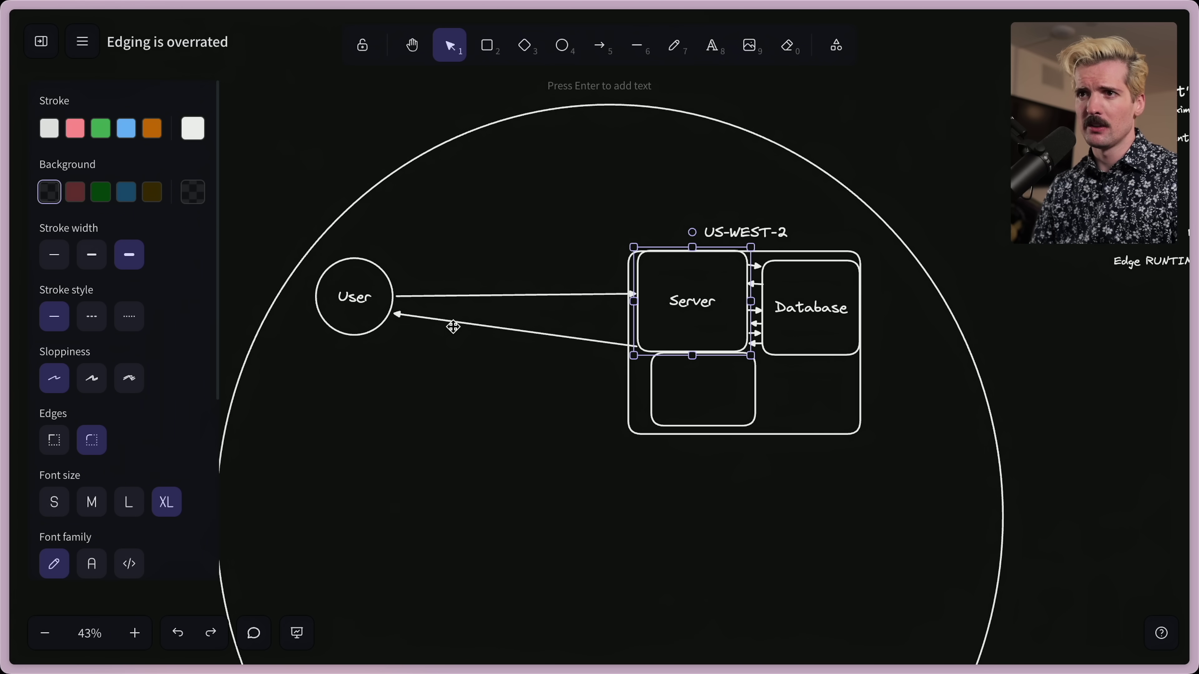
pyautogui.click(446, 364)
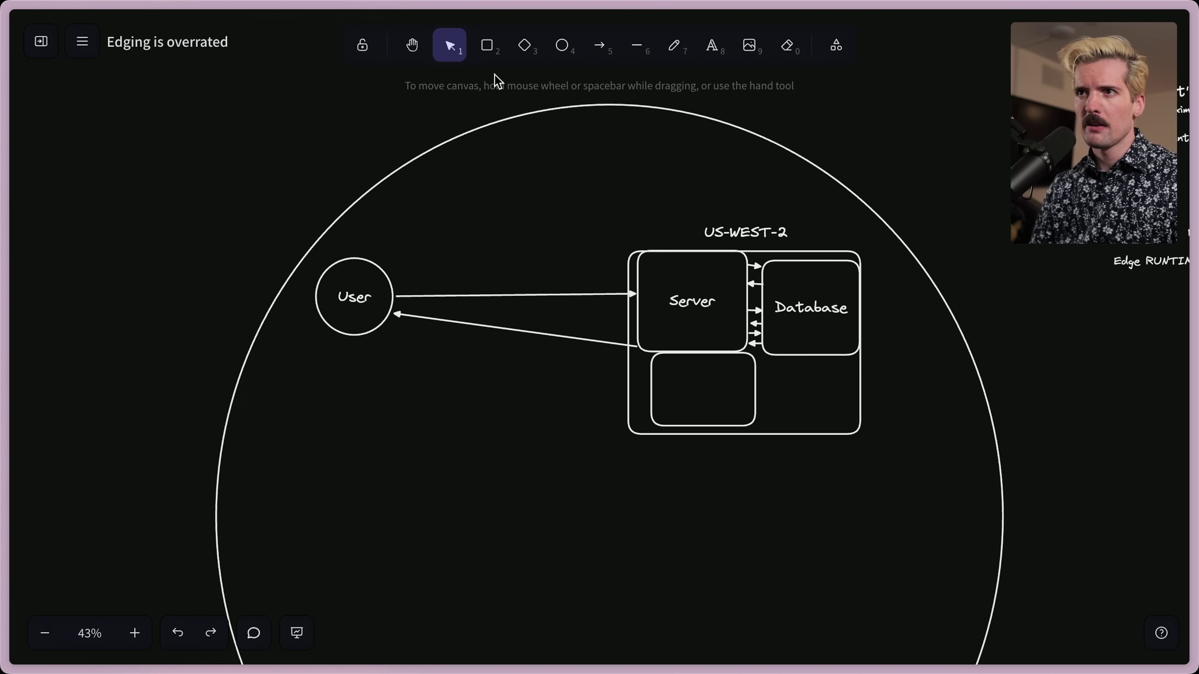
# Add a 'CDN' box between User and Server and attach the User arrow to it
pyautogui.click(491, 56)
pyautogui.moveTo(401, 211); pyautogui.dragTo(529, 268)
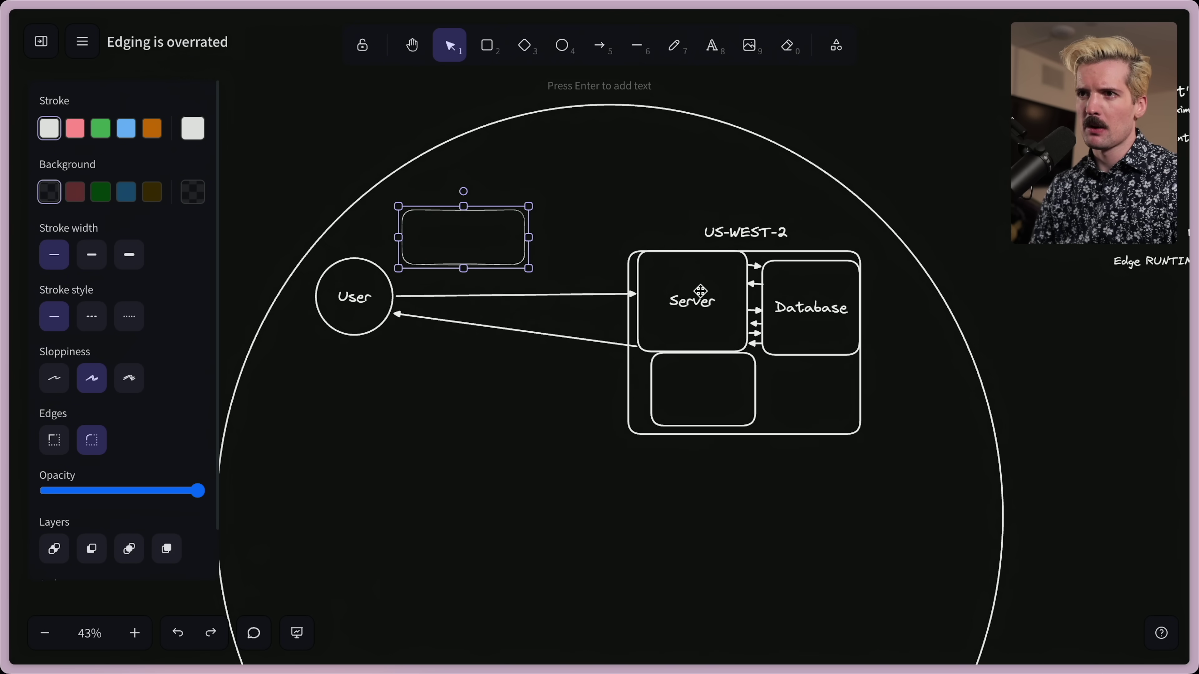
pyautogui.moveTo(473, 214); pyautogui.dragTo(536, 208)
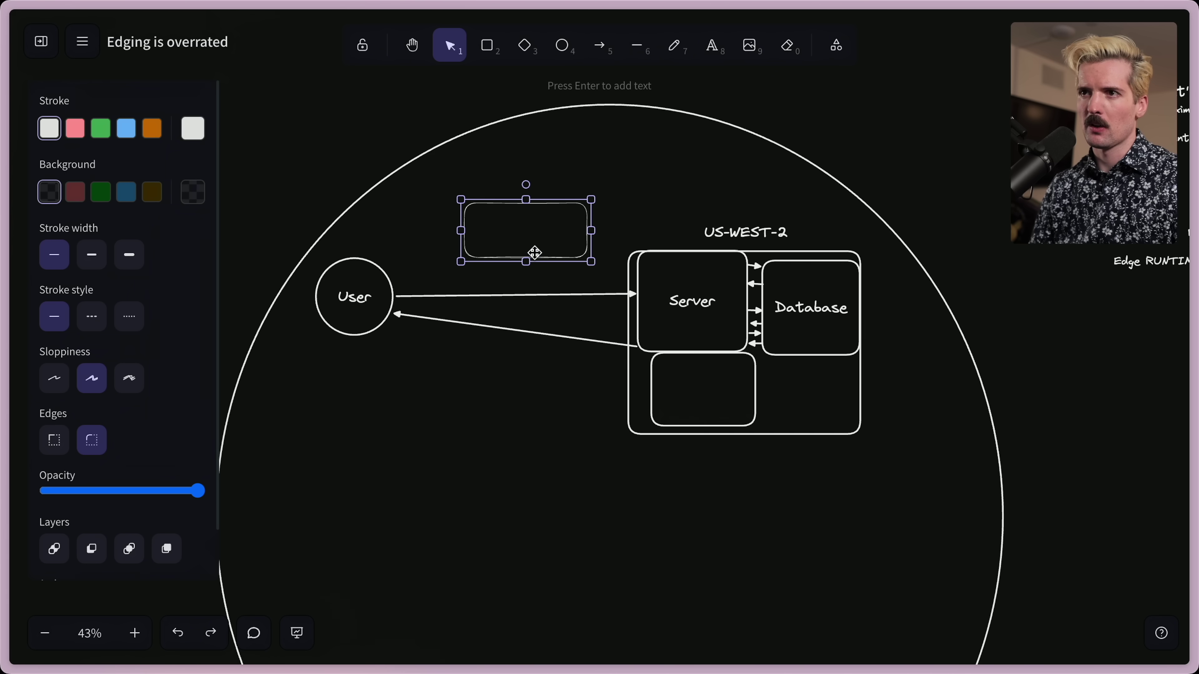
pyautogui.doubleClick(522, 236)
pyautogui.write('CDN')
pyautogui.click(633, 295)
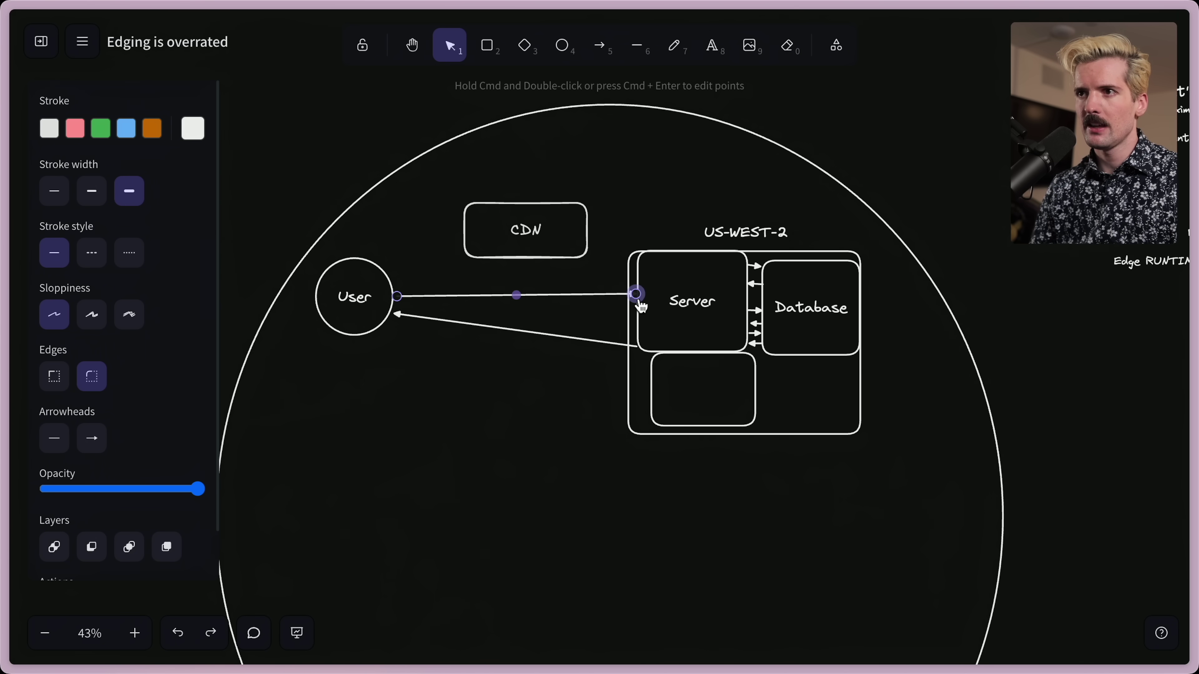
pyautogui.moveTo(634, 295); pyautogui.dragTo(467, 210)
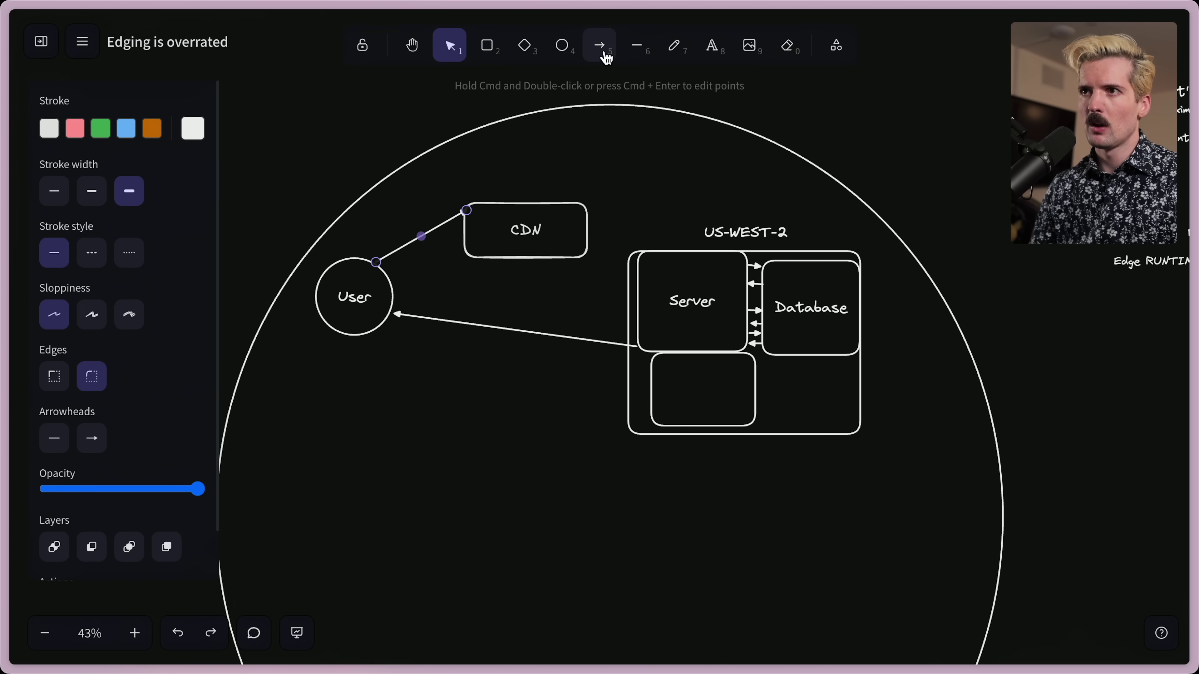
# Draw a dashed CDN→User arrow and a CDN→Server arrow
pyautogui.click(600, 46)
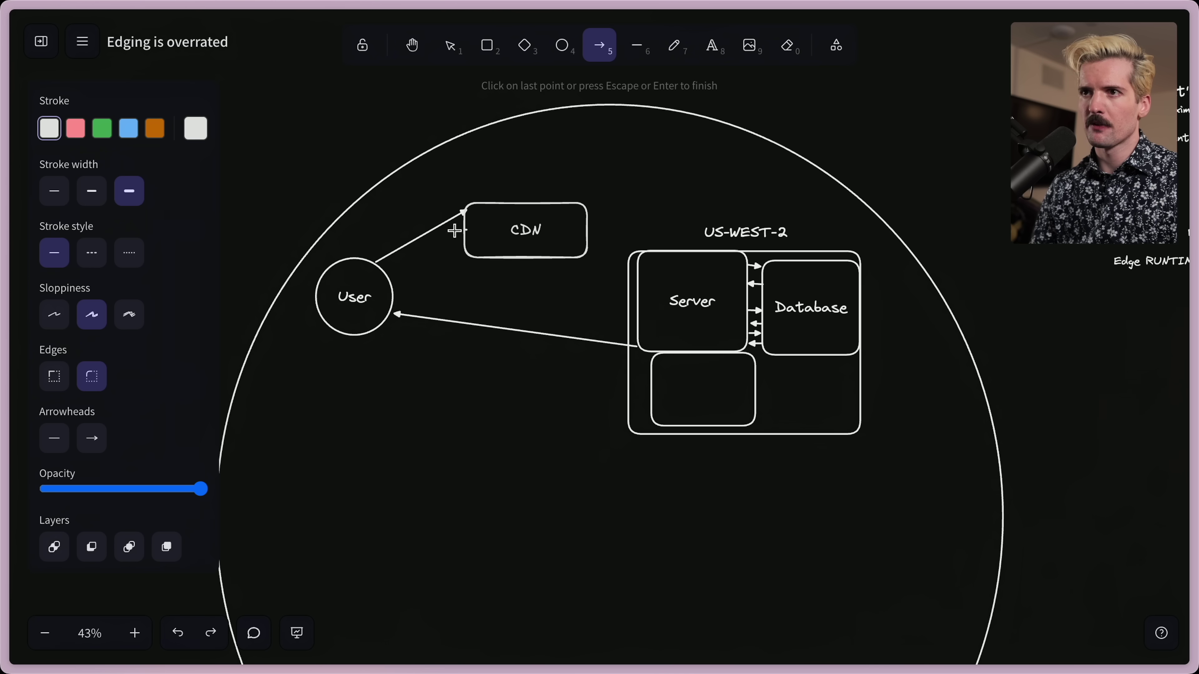
pyautogui.moveTo(466, 230); pyautogui.dragTo(388, 274)
pyautogui.click(603, 58)
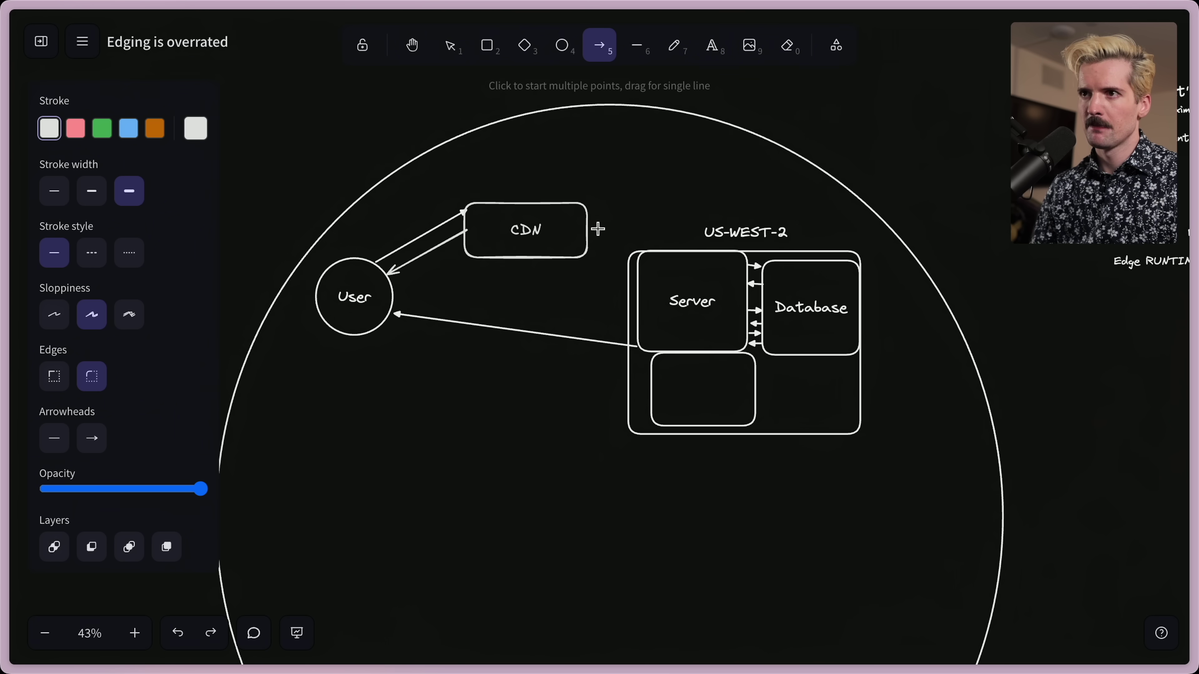
pyautogui.moveTo(591, 217); pyautogui.dragTo(639, 252)
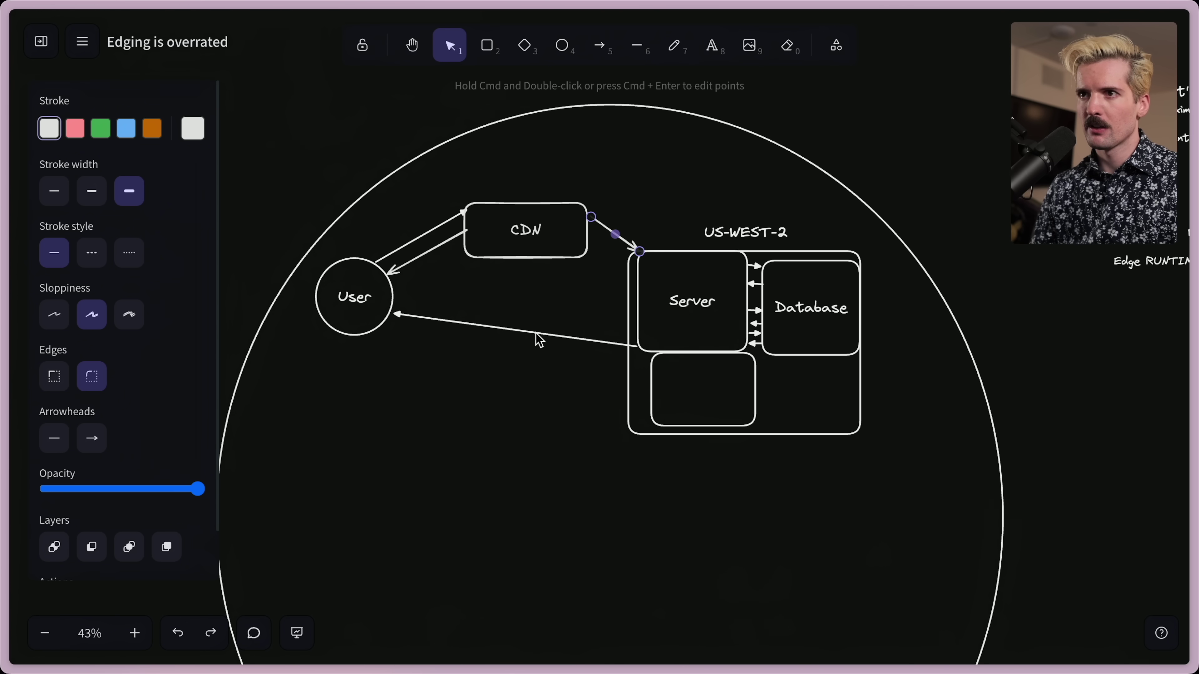
pyautogui.click(421, 260)
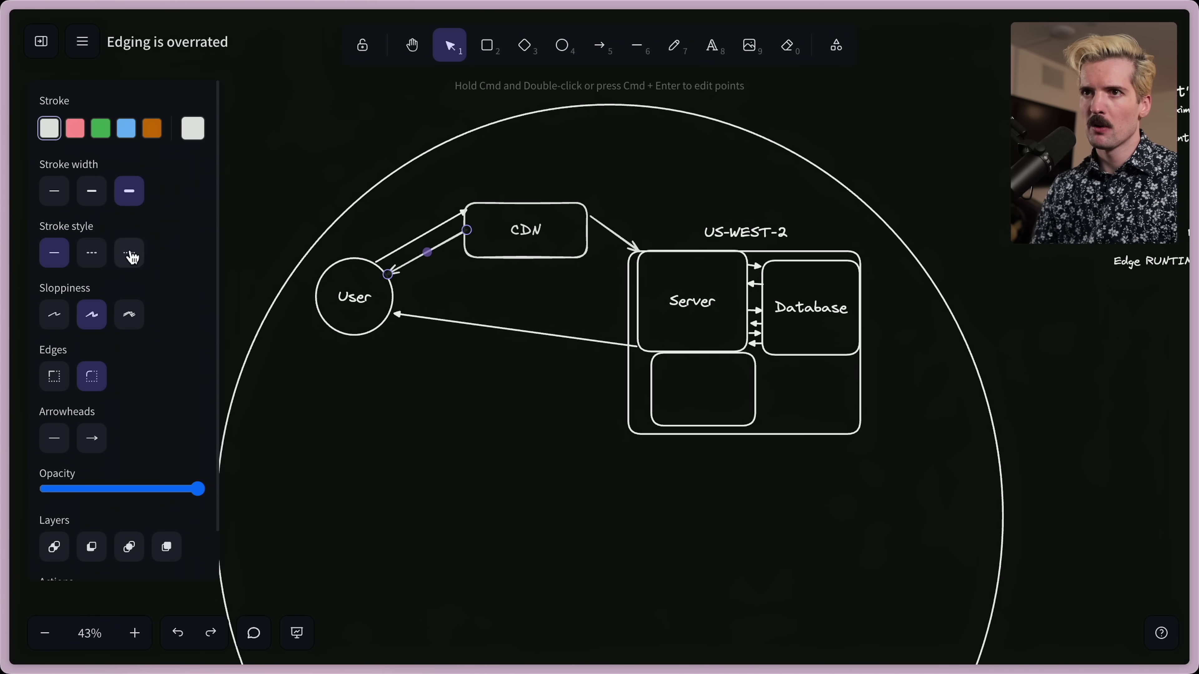
pyautogui.click(91, 253)
pyautogui.click(418, 192)
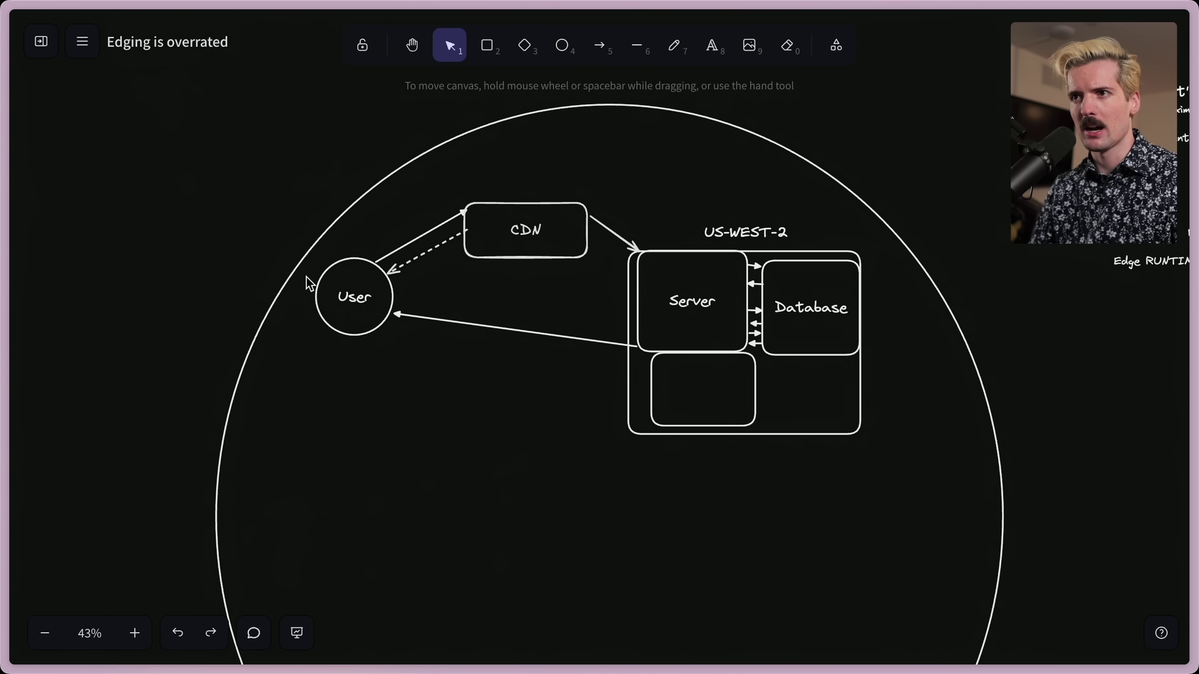
# Point the Server's return arrow at CDN, then draw and delete a trial CDN→User arrow
pyautogui.click(404, 318)
pyautogui.moveTo(396, 316); pyautogui.dragTo(591, 264)
pyautogui.click(600, 45)
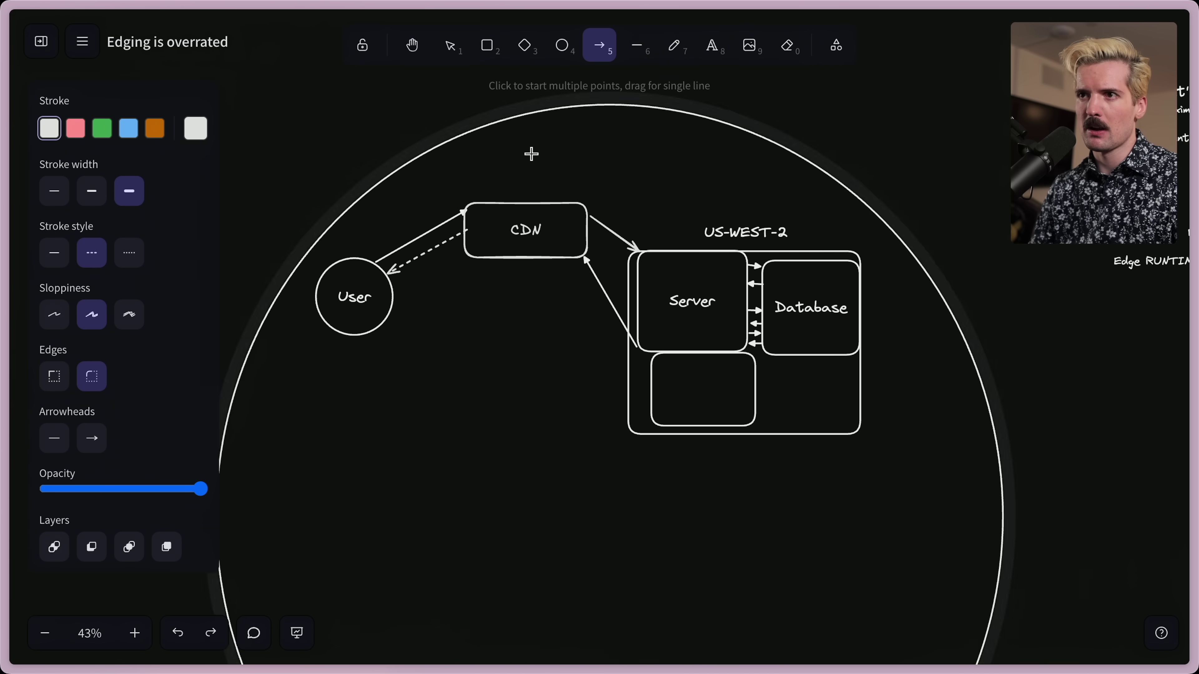
pyautogui.moveTo(468, 255); pyautogui.dragTo(397, 291)
pyautogui.click(53, 253)
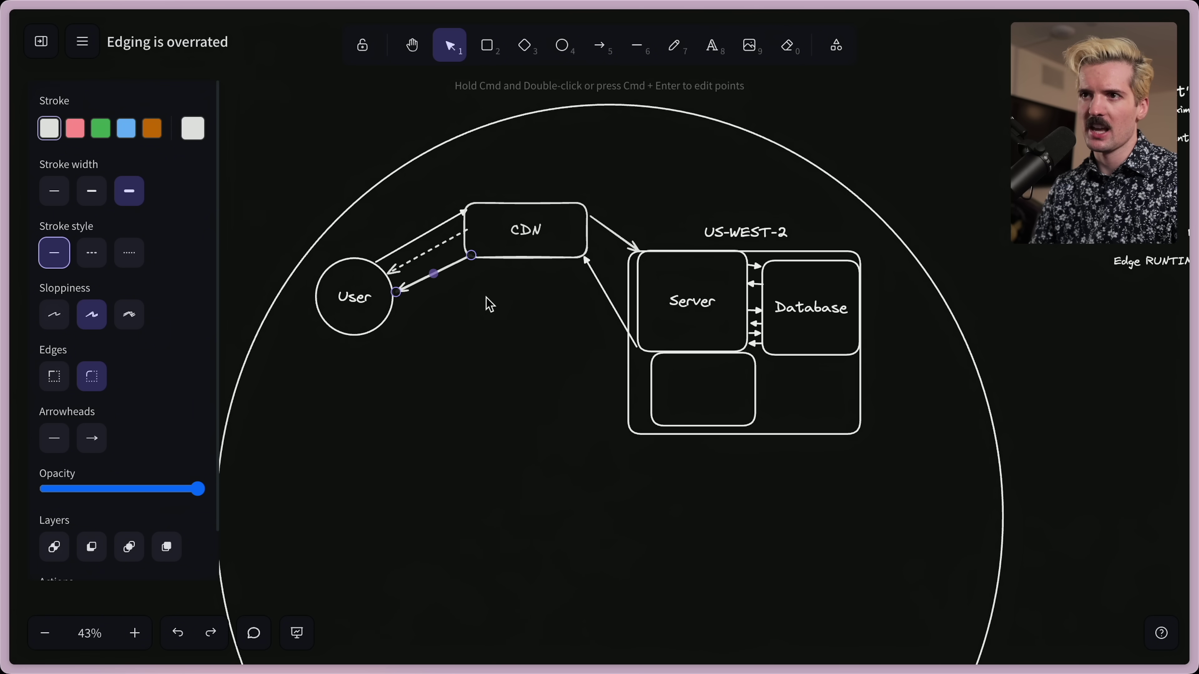
pyautogui.press('Delete')
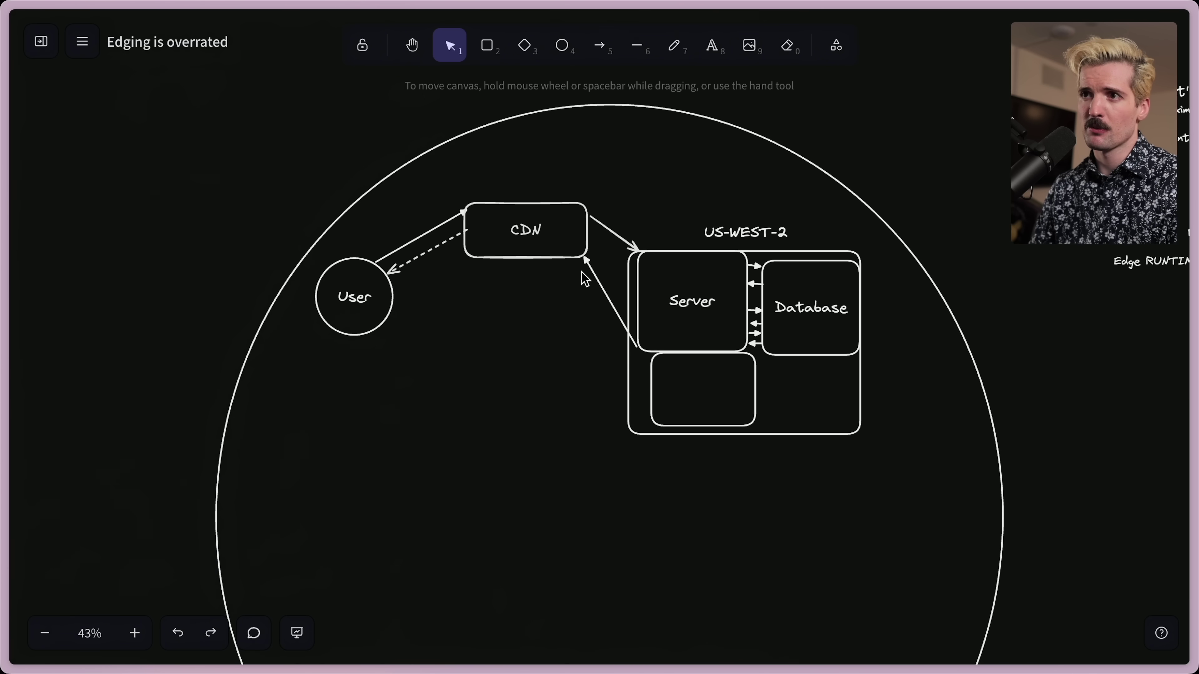
# Reroute the Server-to-CDN arrow back to the User circle
pyautogui.click(588, 274)
pyautogui.moveTo(588, 268); pyautogui.dragTo(400, 313)
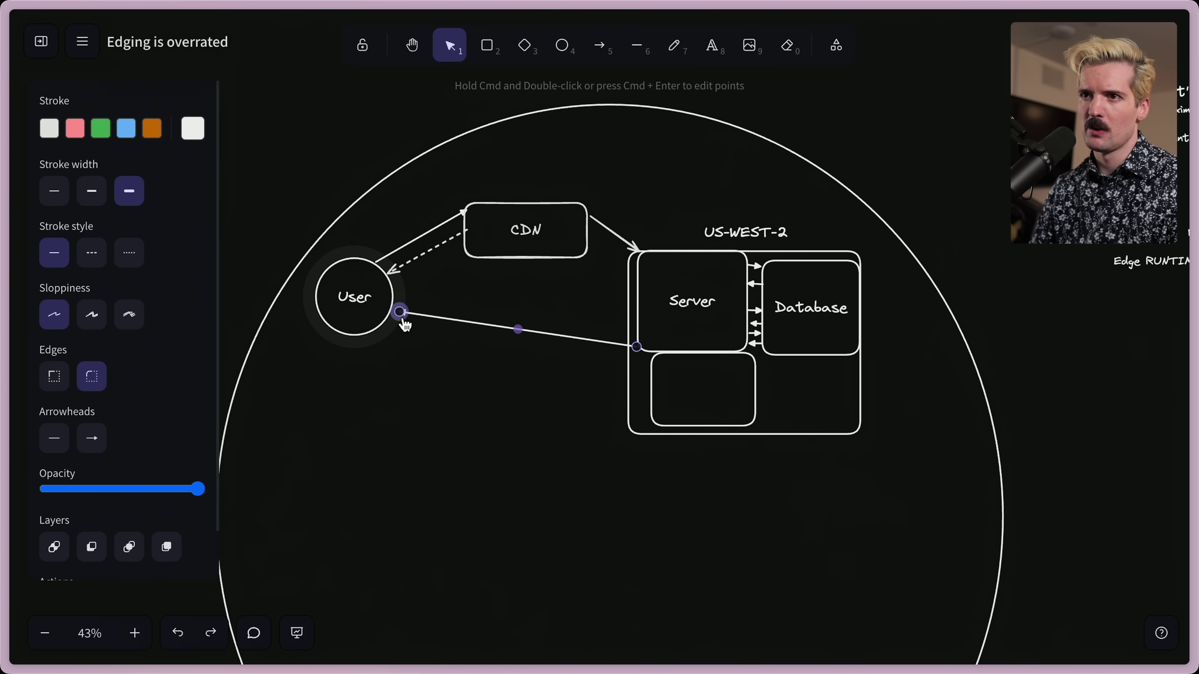
pyautogui.click(444, 378)
pyautogui.click(394, 321)
pyautogui.click(442, 367)
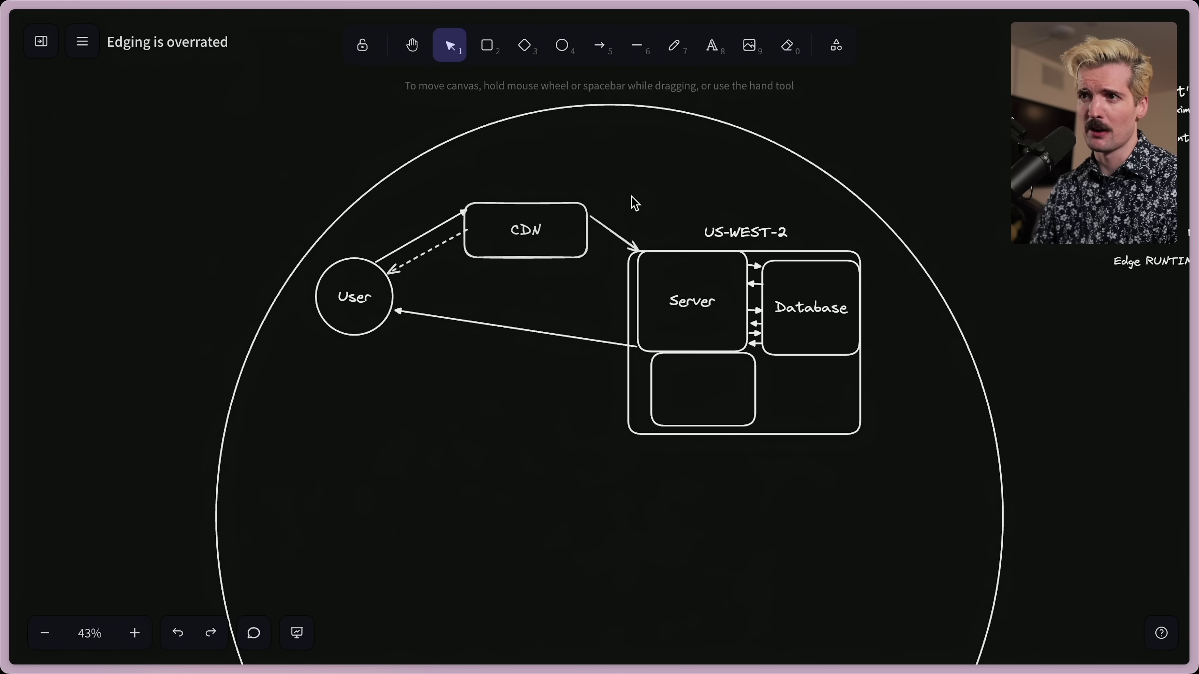
# Review the whole CDN diagram, then switch to the X post on edge databases
pyautogui.click(516, 325)
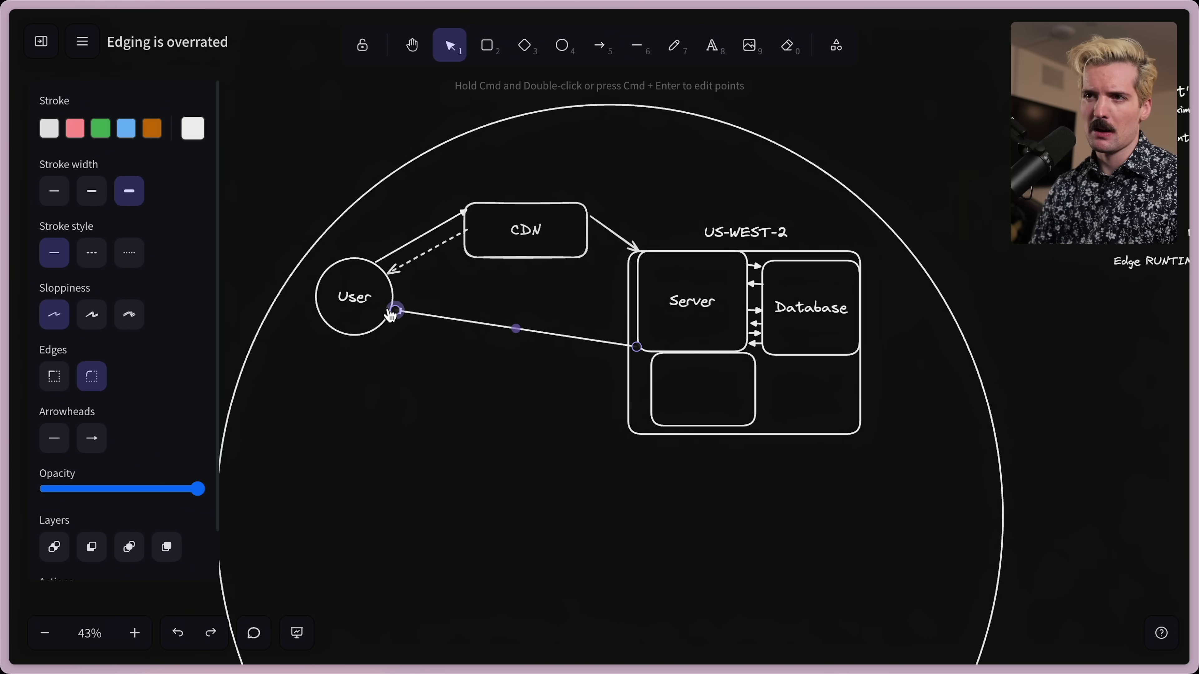
pyautogui.click(439, 387)
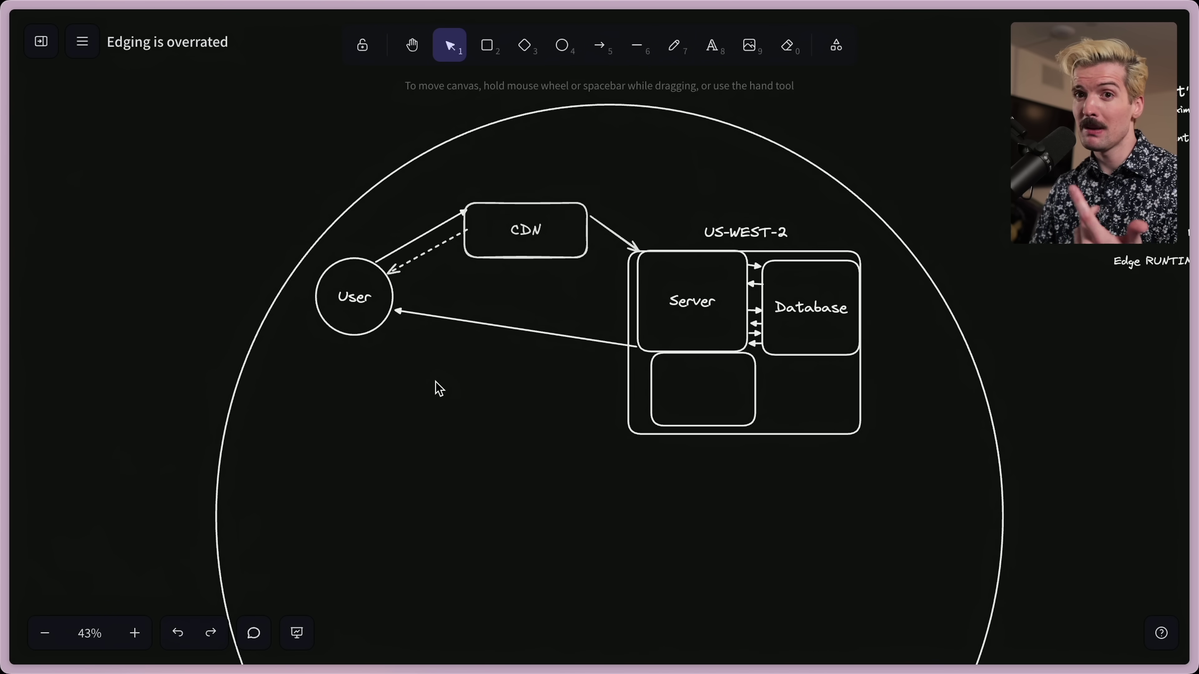
pyautogui.moveTo(269, 152); pyautogui.dragTo(959, 508)
pyautogui.click(961, 514)
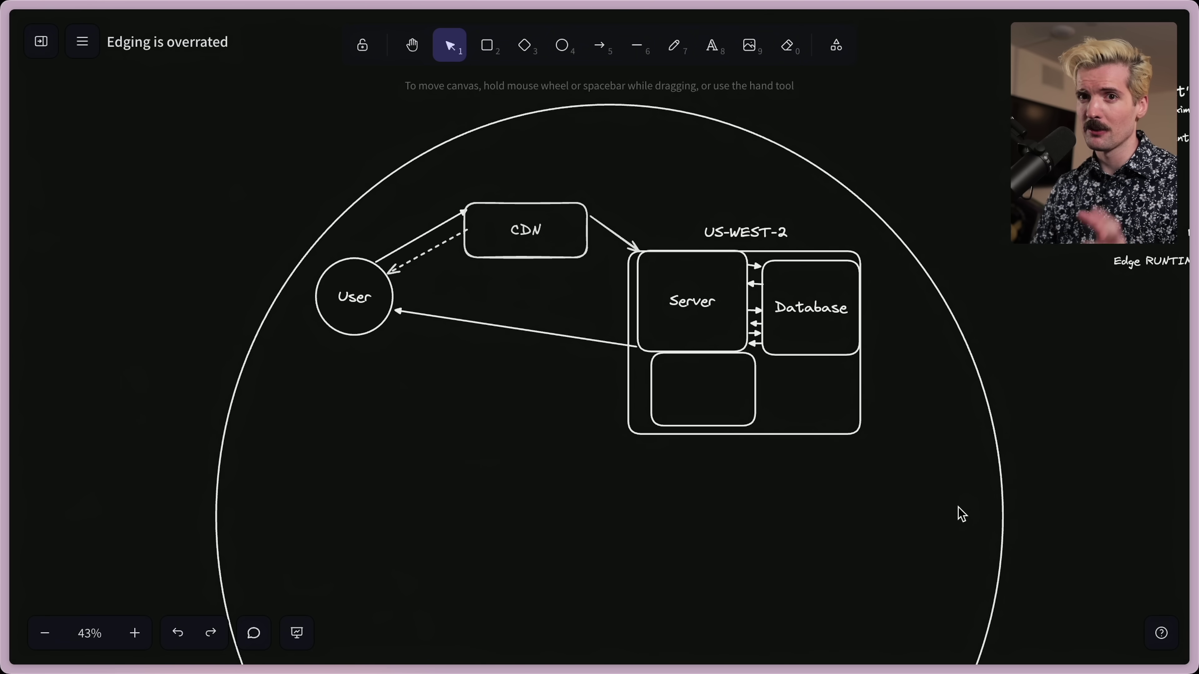
pyautogui.press('super+s')
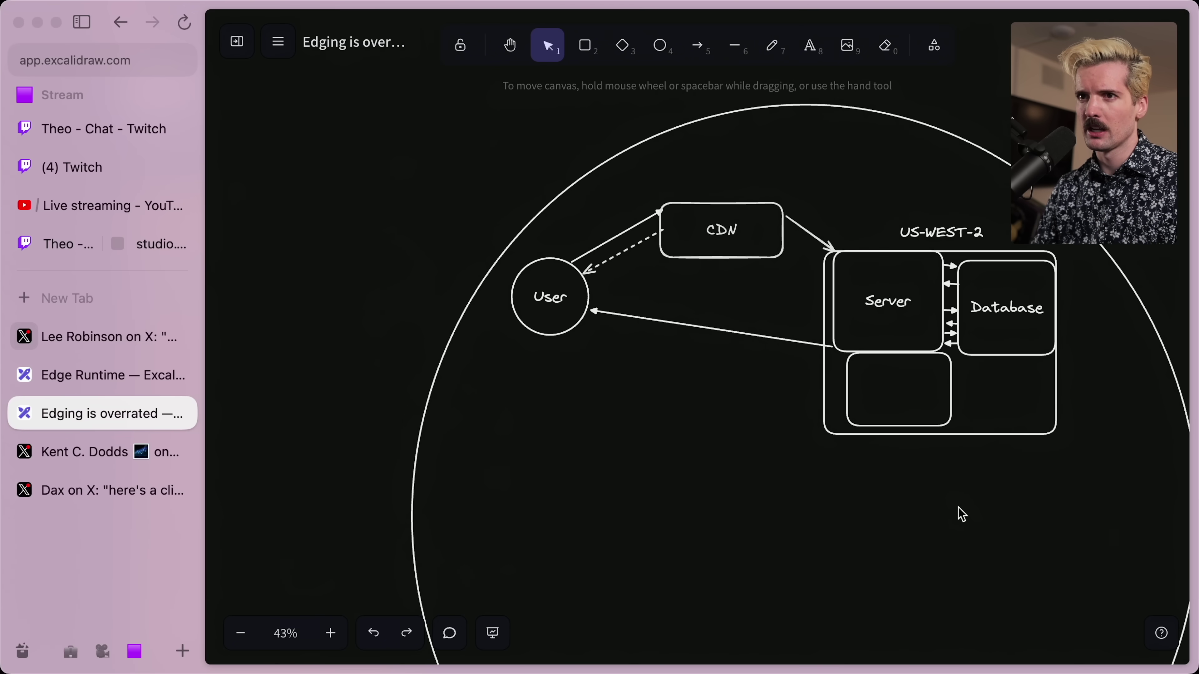
pyautogui.click(94, 452)
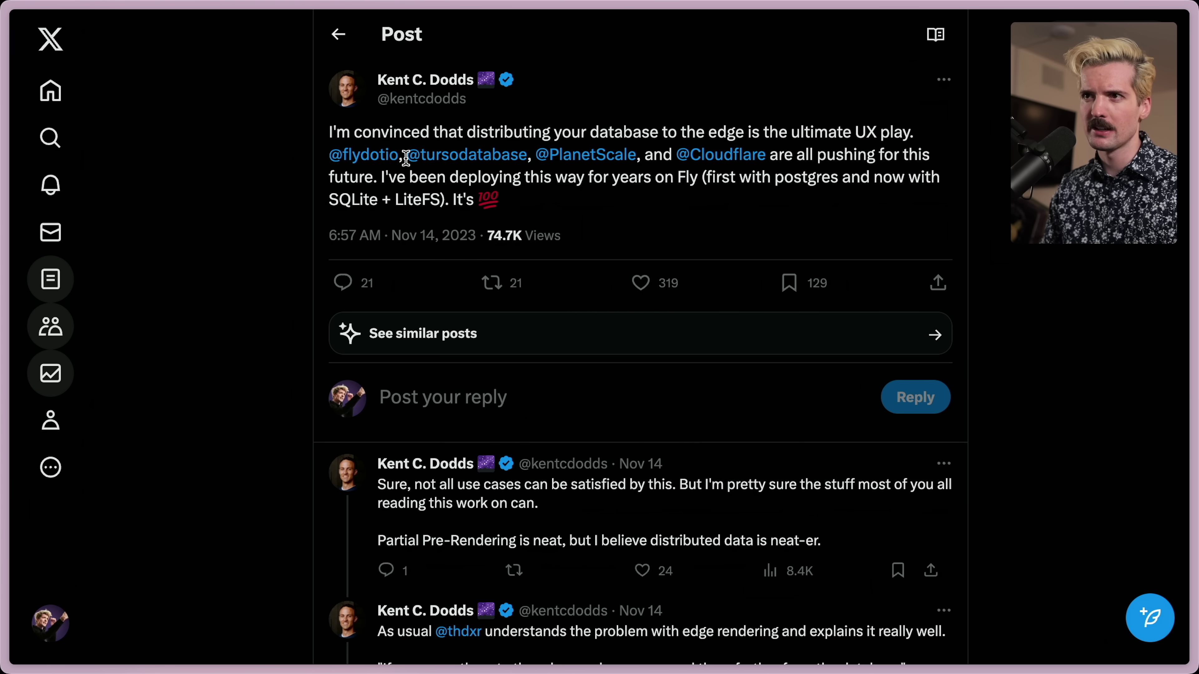
pyautogui.moveTo(770, 156); pyautogui.dragTo(676, 156)
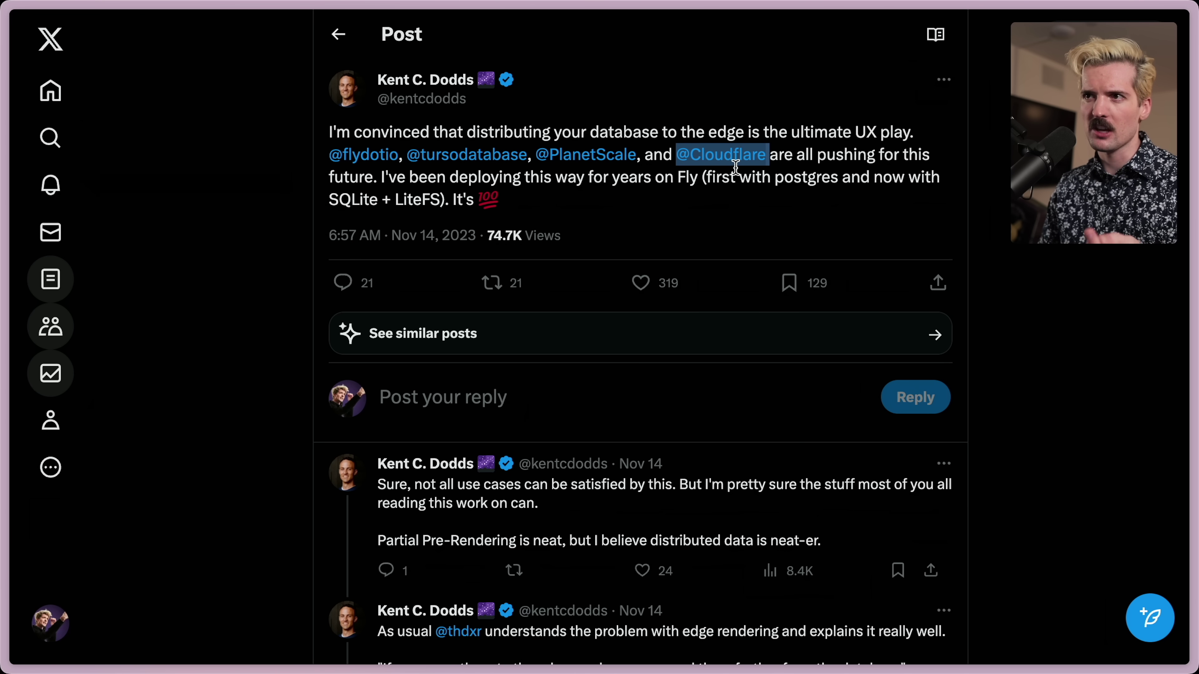
pyautogui.click(774, 170)
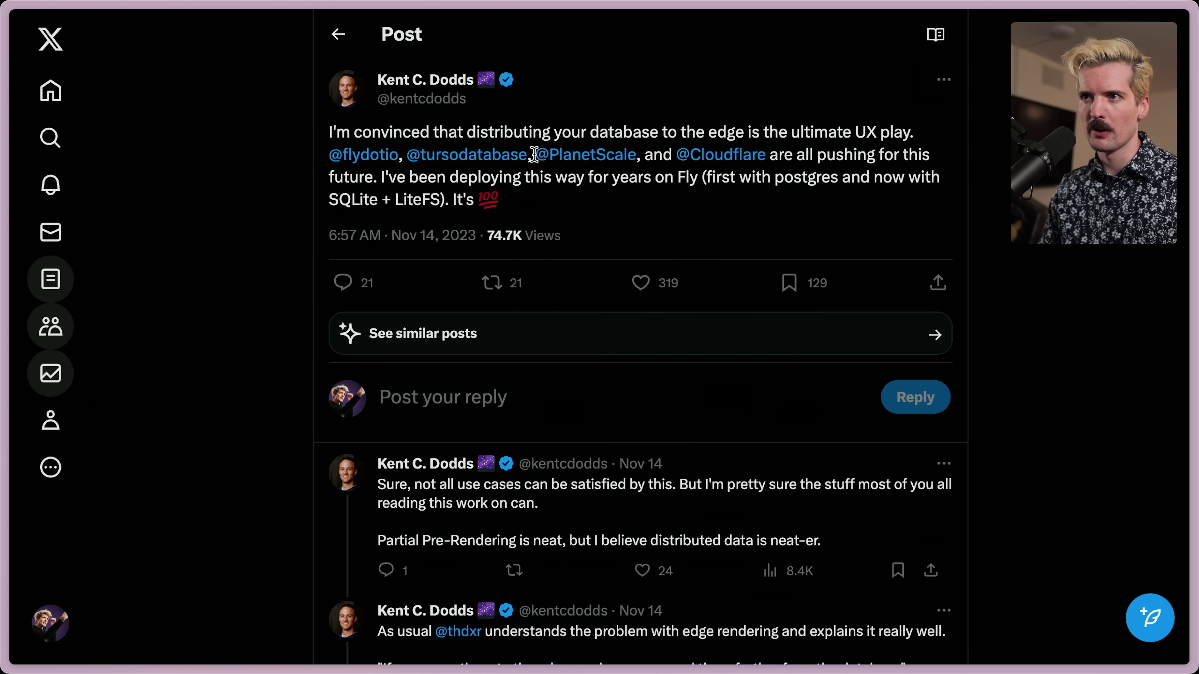
pyautogui.moveTo(528, 155); pyautogui.dragTo(640, 159)
pyautogui.click(650, 167)
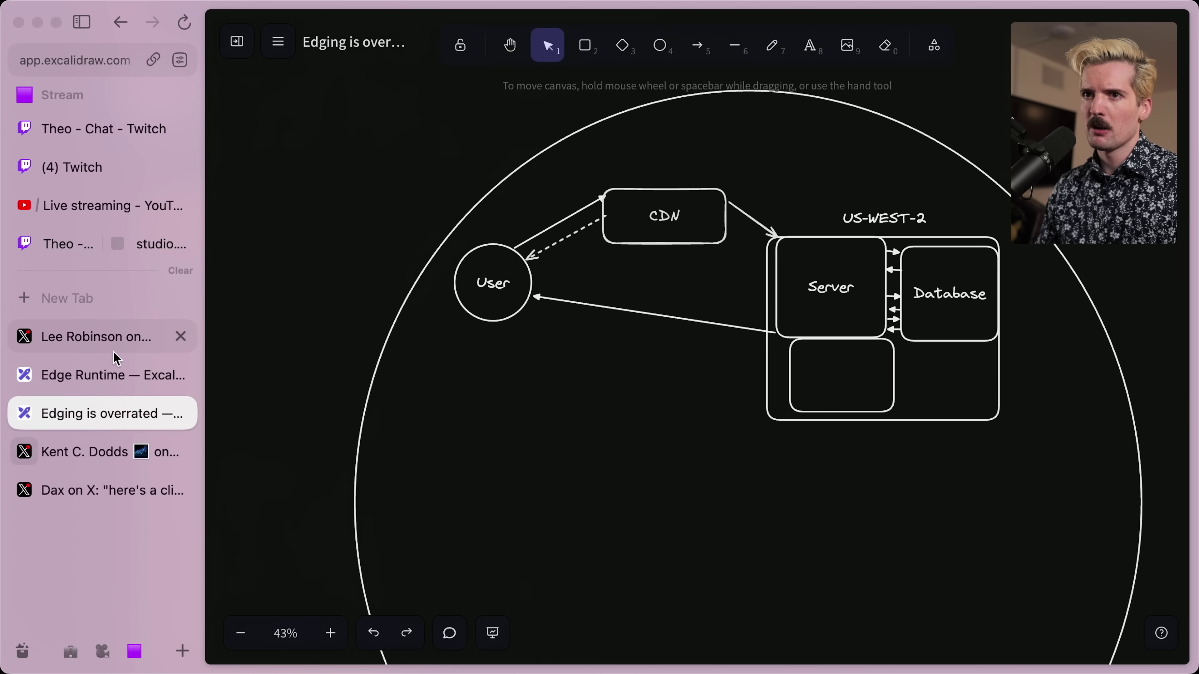
# Return to the 'Edging is overrated' board and select the US-WEST-2 group with its label
pyautogui.click(80, 375)
pyautogui.doubleClick(549, 330)
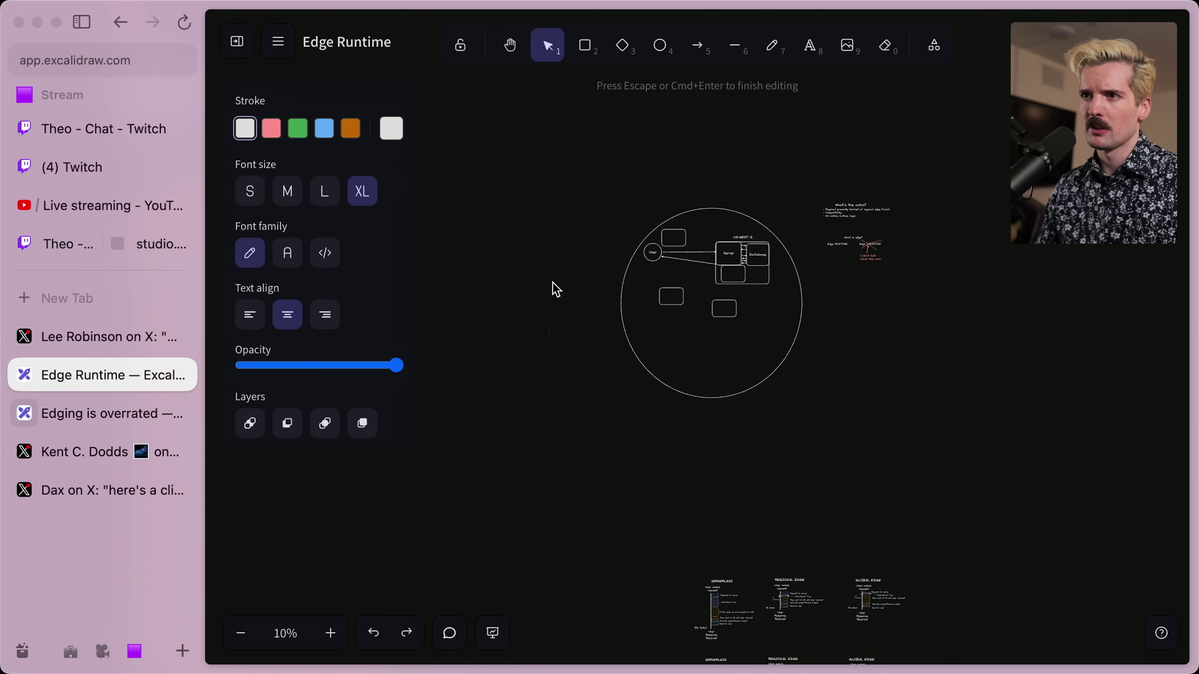
pyautogui.press('Escape')
pyautogui.hotkey('ctrl', 'Tab')
pyautogui.scroll(10, 569, 344)
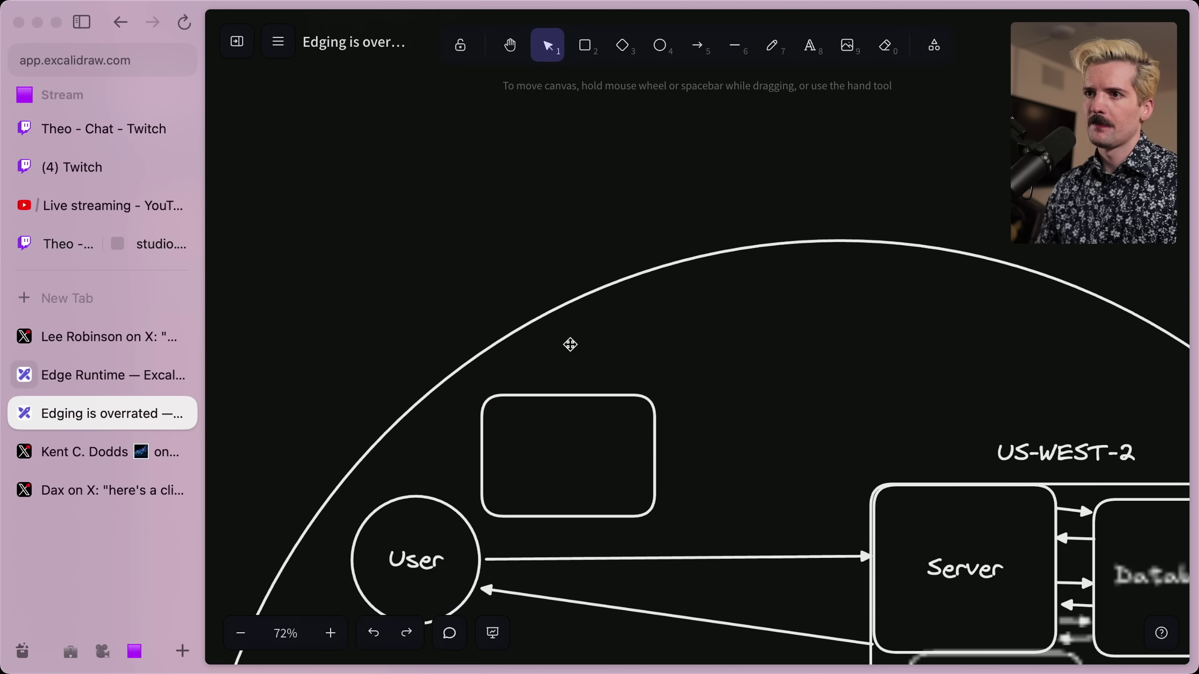
pyautogui.scroll(-3, 570, 345)
pyautogui.click(798, 356)
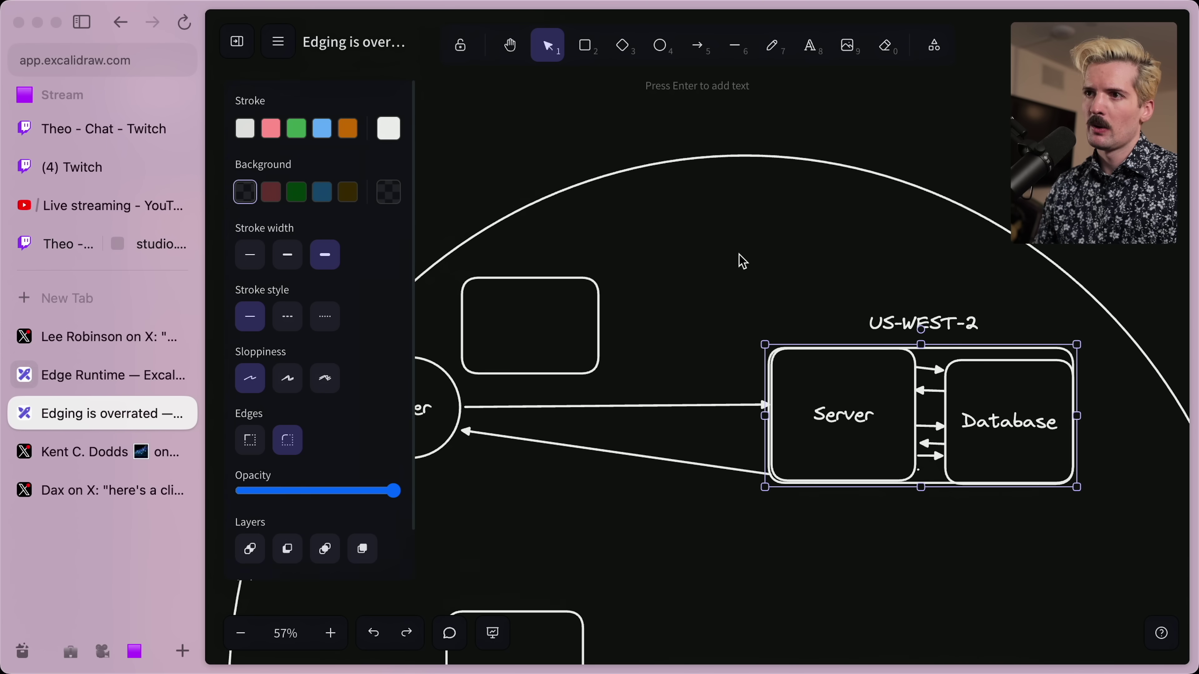
pyautogui.moveTo(743, 261); pyautogui.dragTo(1133, 519)
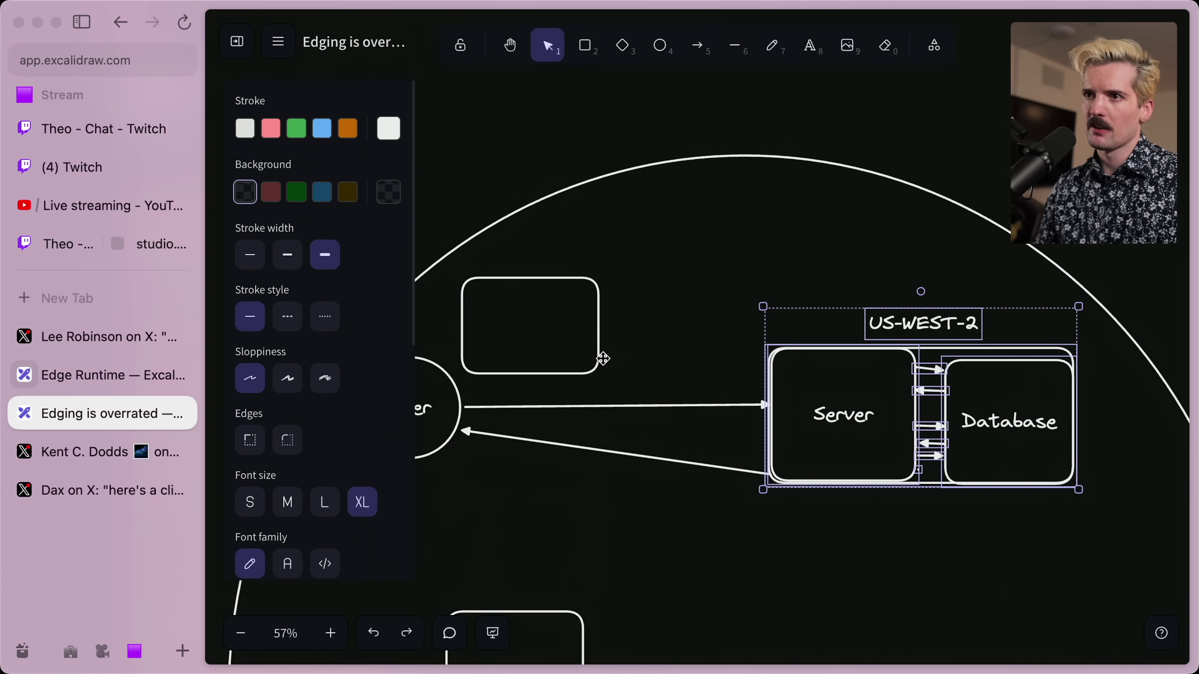
# Duplicate the US-WEST-2 group and relabel the copy 'EU-WEST-1'
pyautogui.click(592, 355)
pyautogui.hotkey('ctrl', 'z')
pyautogui.doubleClick(675, 214)
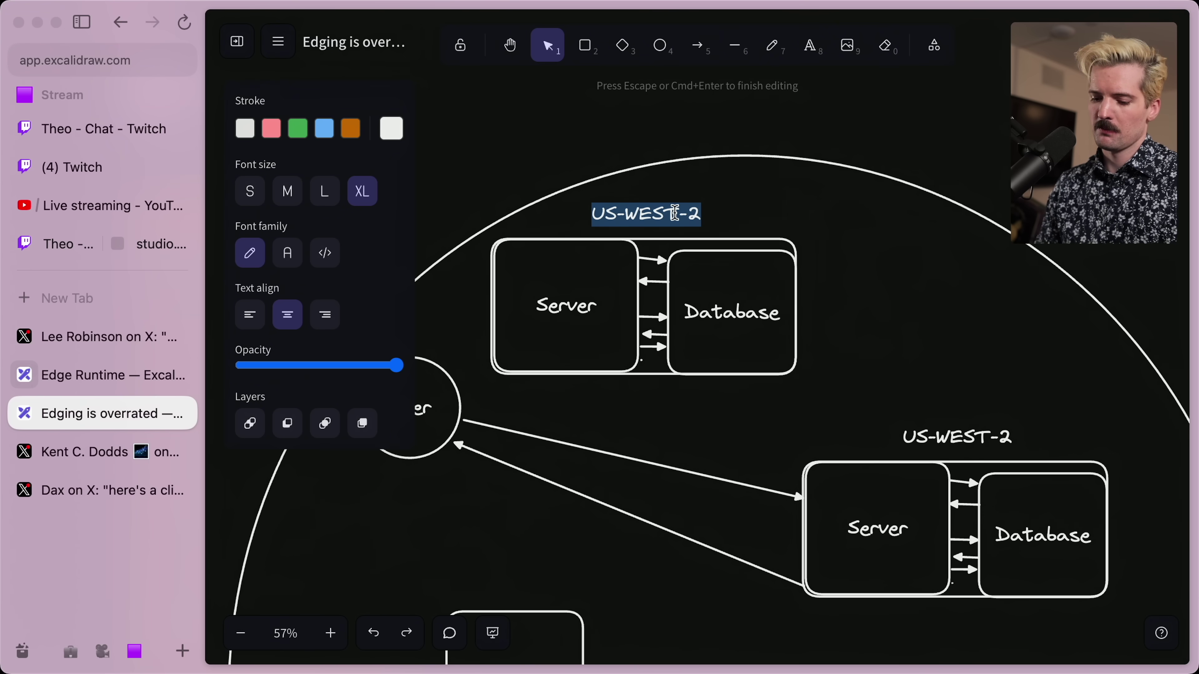
pyautogui.write('EU-WEST-1')
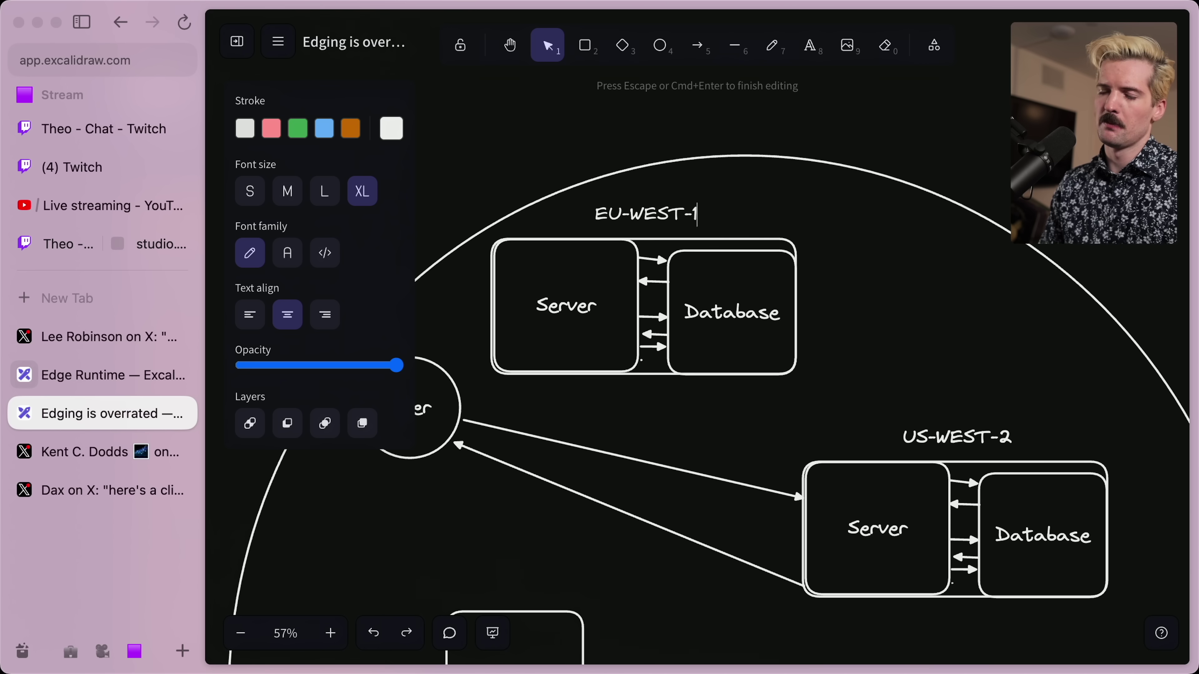
pyautogui.click(854, 226)
pyautogui.click(691, 215)
pyautogui.press('Escape')
pyautogui.scroll(-5, 911, 507)
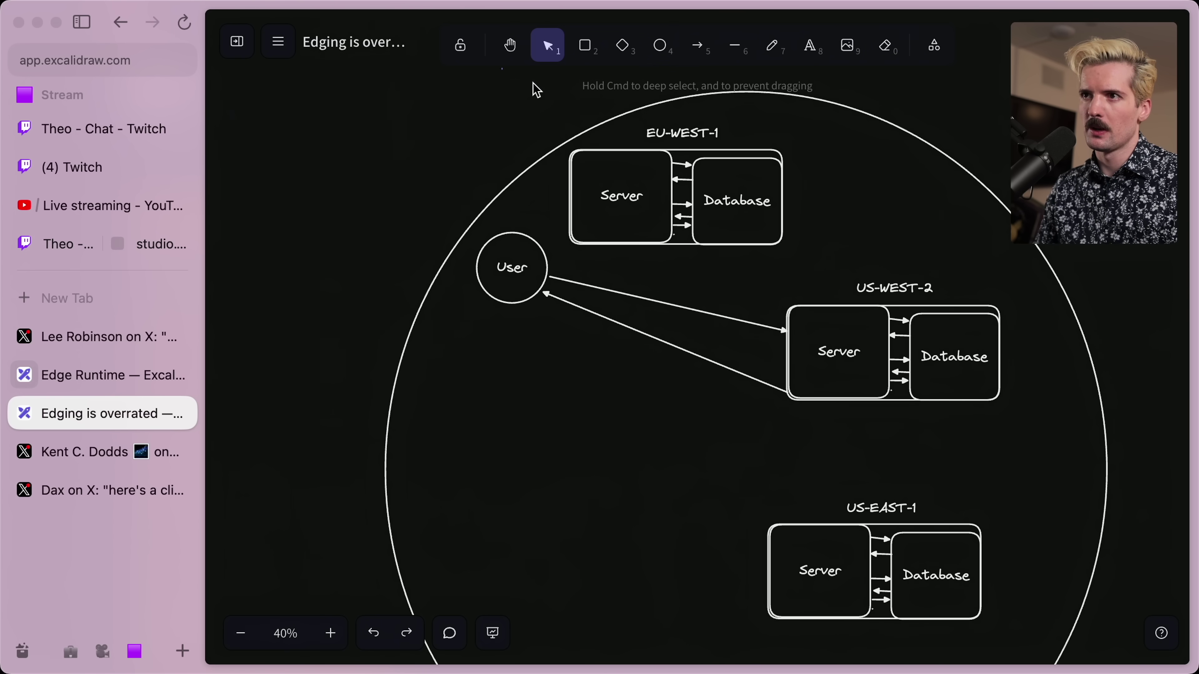
# Move the US-WEST-2 group lower and point the User arrow at the EU-WEST-1 Server
pyautogui.moveTo(1036, 434); pyautogui.dragTo(806, 264)
pyautogui.moveTo(841, 352); pyautogui.dragTo(833, 414)
pyautogui.press('Escape')
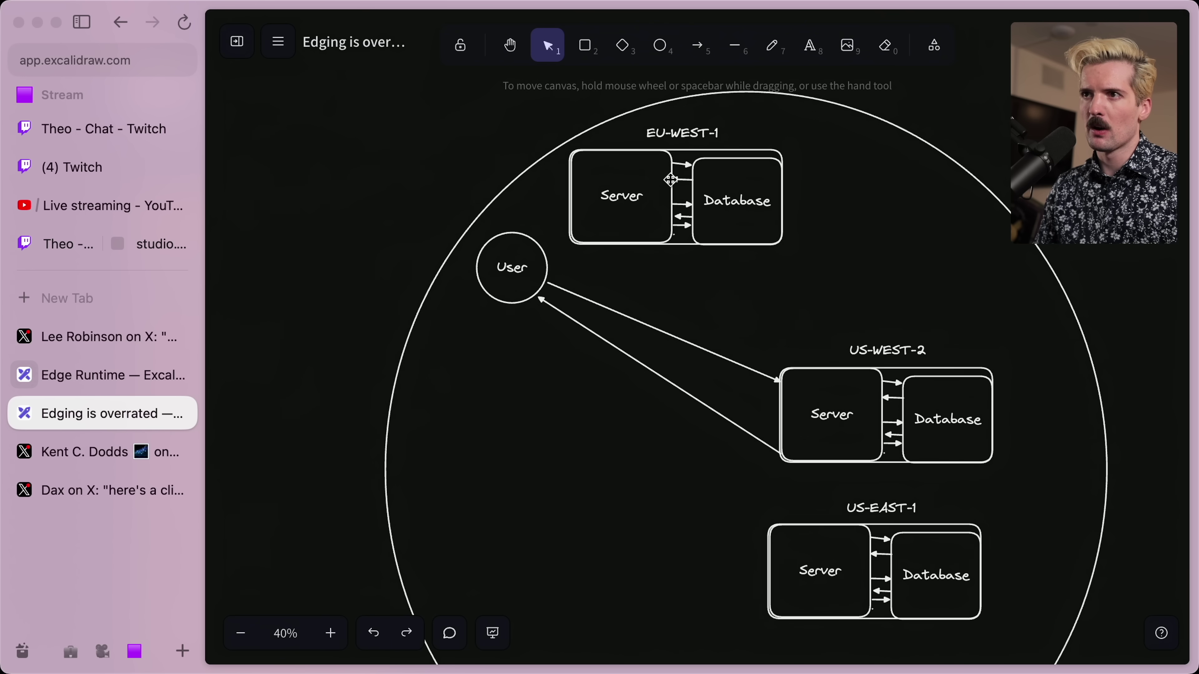
pyautogui.click(746, 364)
pyautogui.moveTo(779, 381); pyautogui.dragTo(568, 205)
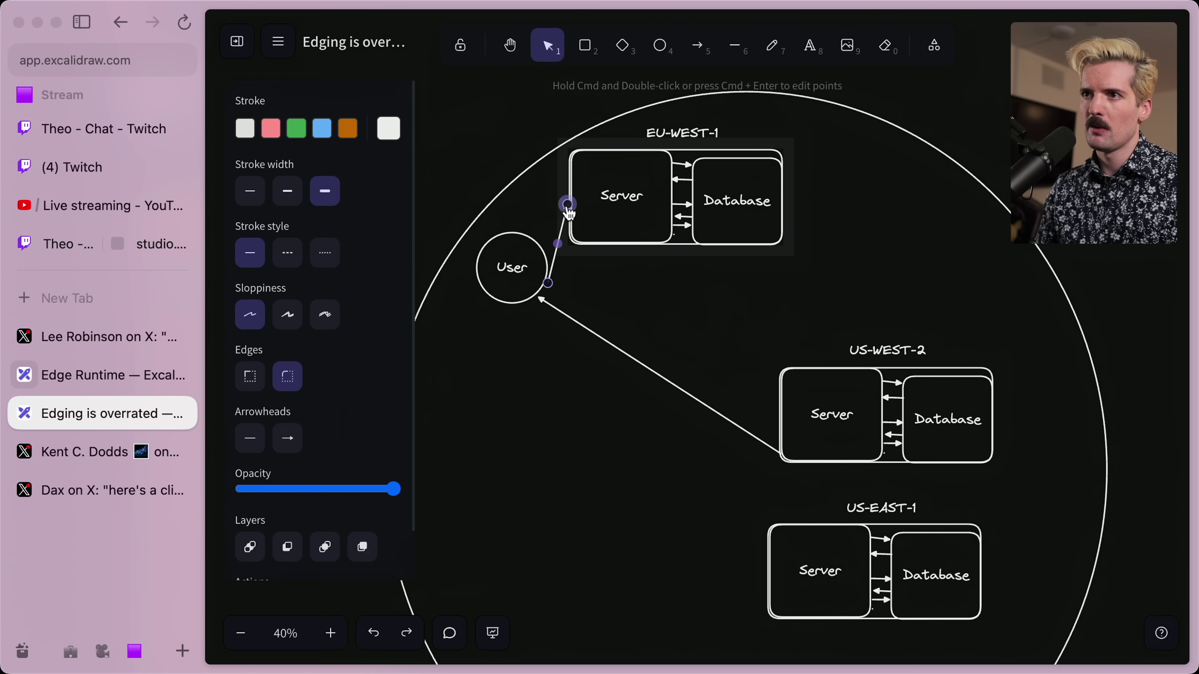
pyautogui.moveTo(547, 283); pyautogui.dragTo(523, 231)
# Start the return arrow at the EU-WEST-1 Server, ending on the User circle's edge
pyautogui.click(709, 409)
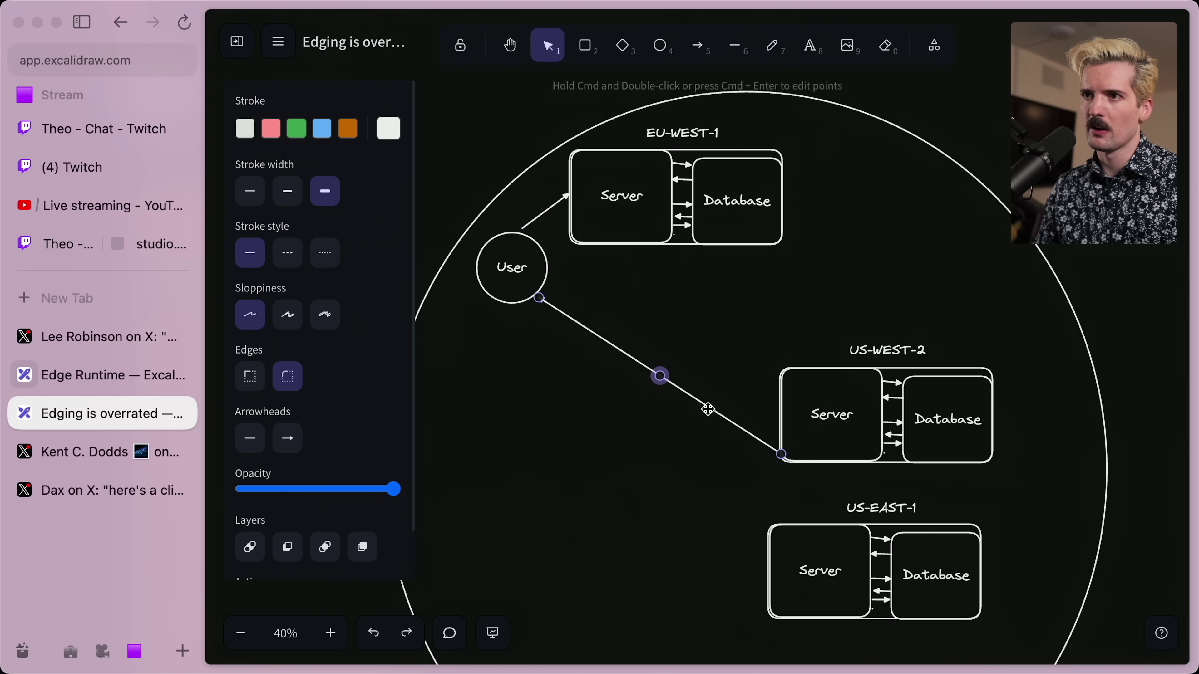
pyautogui.moveTo(781, 454); pyautogui.dragTo(605, 169)
pyautogui.click(609, 345)
pyautogui.click(561, 249)
pyautogui.click(596, 308)
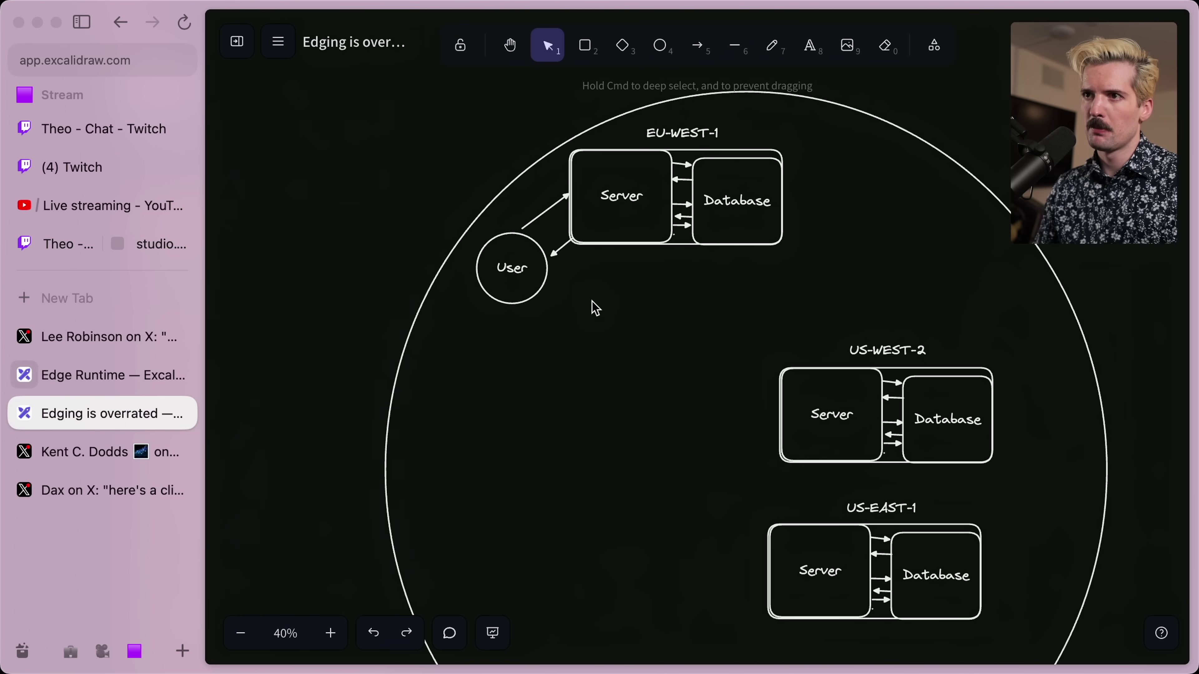
pyautogui.click(558, 250)
pyautogui.moveTo(552, 259); pyautogui.dragTo(553, 263)
pyautogui.click(606, 319)
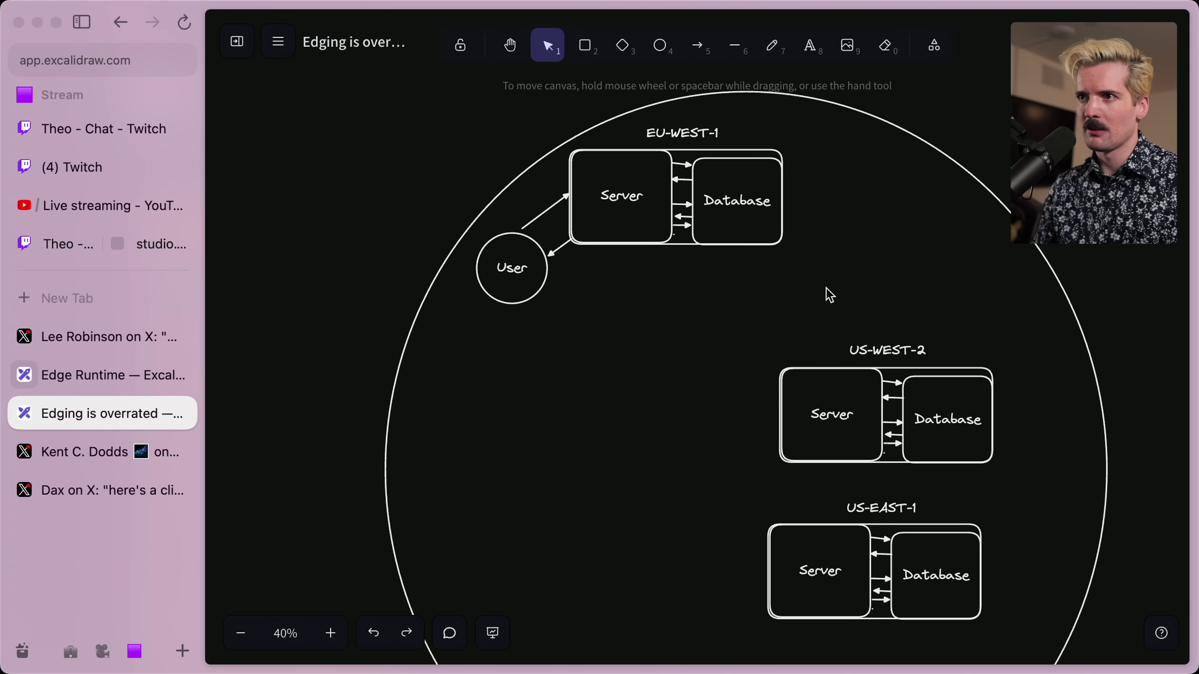
pyautogui.press('super+z')
pyautogui.press('super+z')
pyautogui.press('super+z')
pyautogui.press('super+z')
pyautogui.press('super+z')
pyautogui.press('super+z')
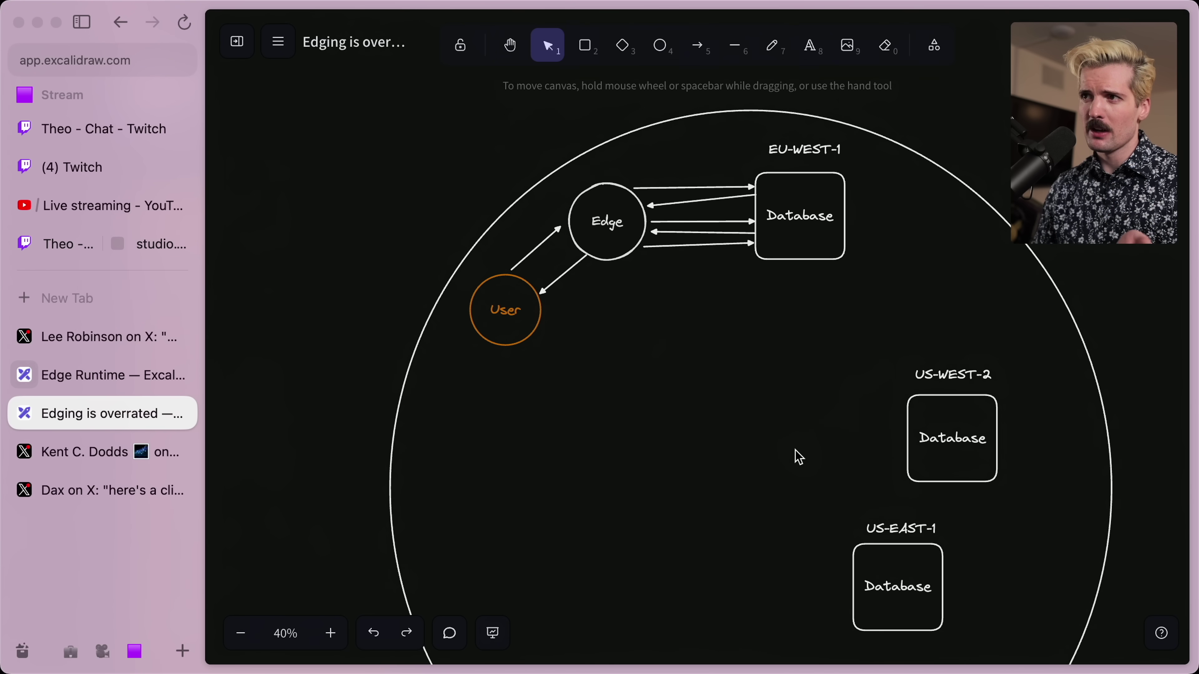
# Inspect the US-EAST-1, US-WEST-2 and EU-WEST-1 Database boxes and the Edge circle
pyautogui.click(883, 558)
pyautogui.click(944, 463)
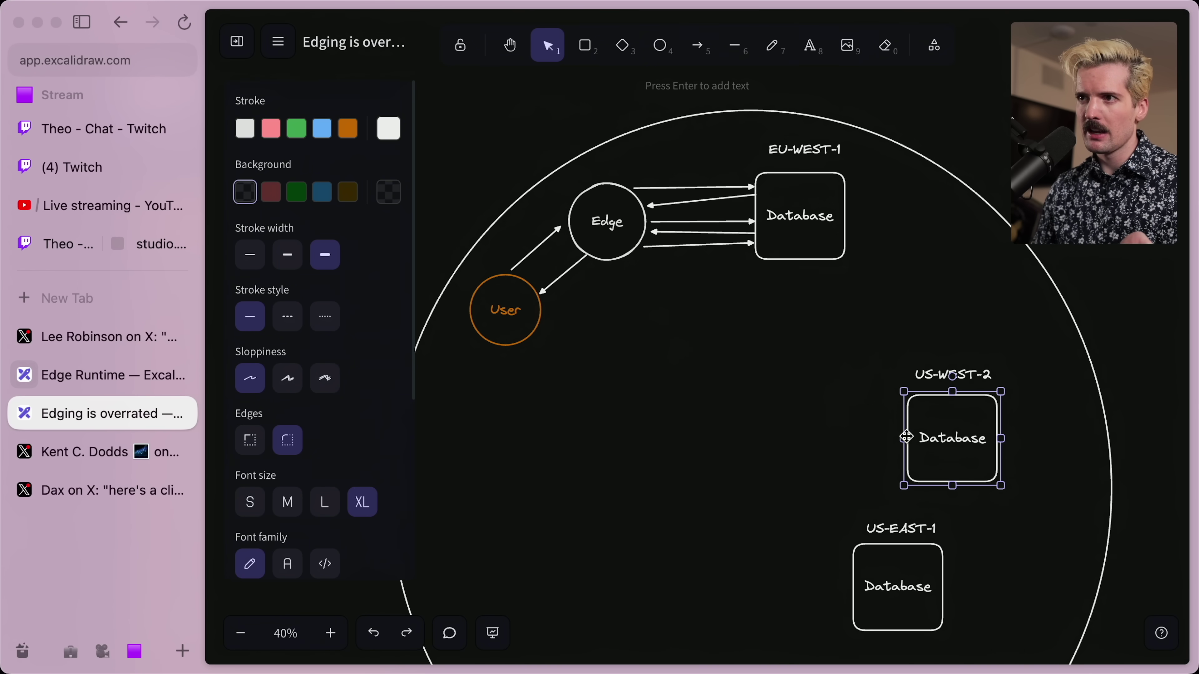
pyautogui.click(832, 239)
pyautogui.click(655, 432)
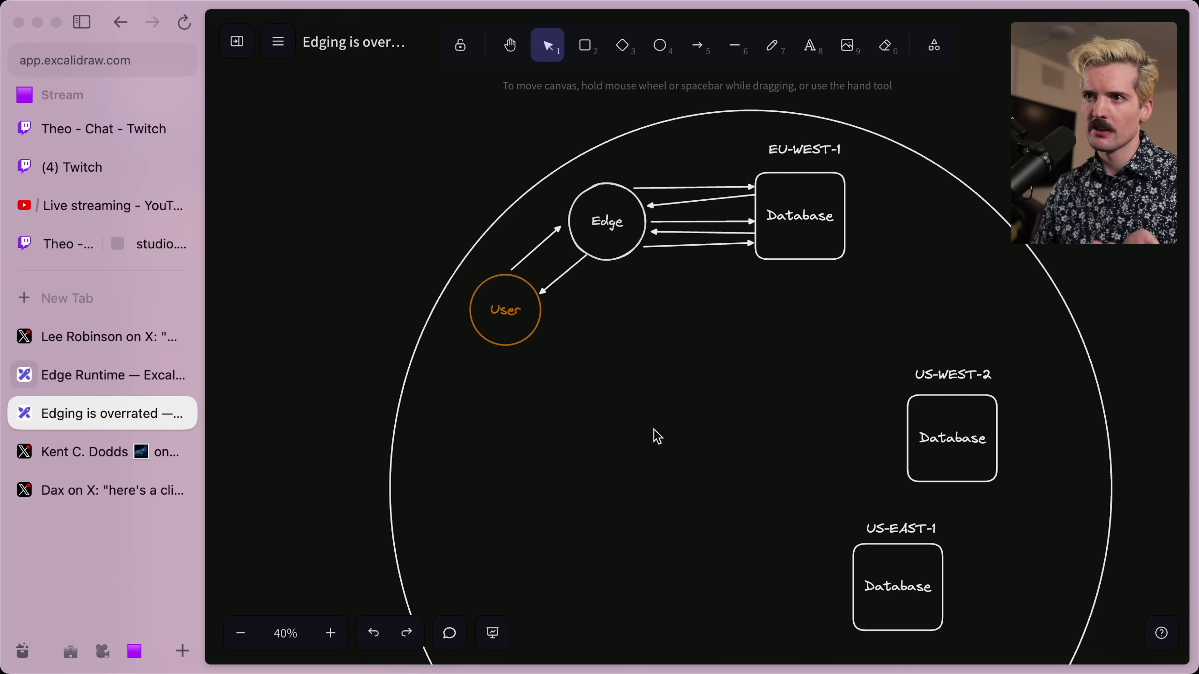
pyautogui.click(613, 248)
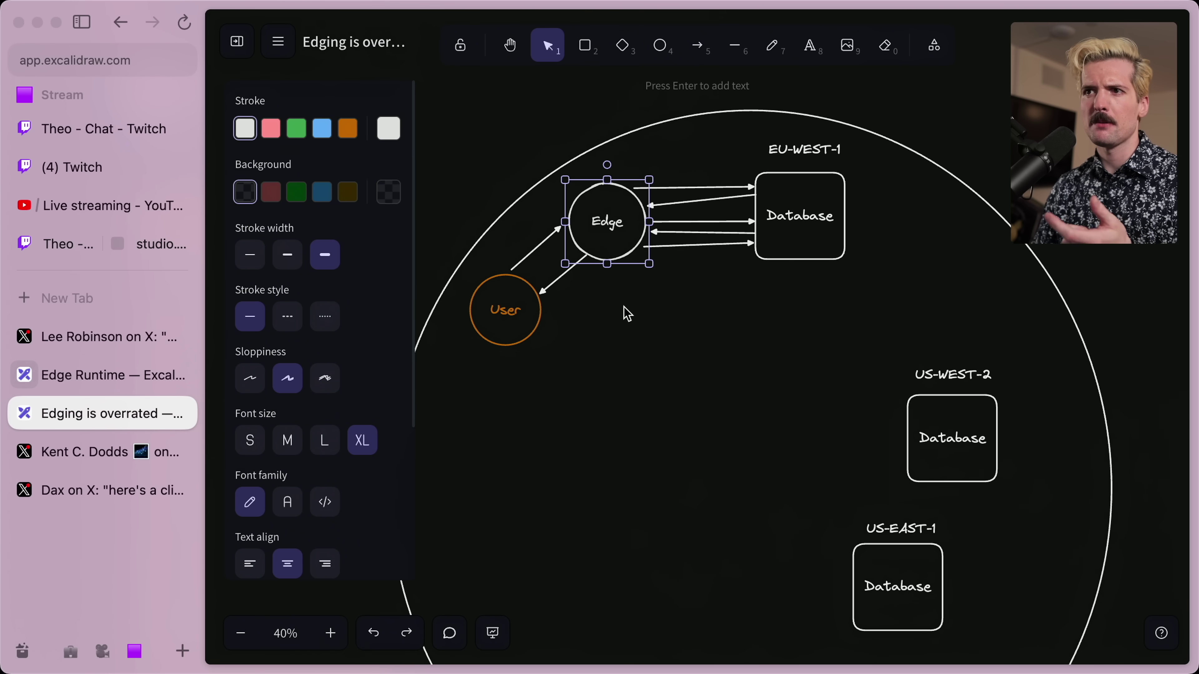
pyautogui.click(627, 326)
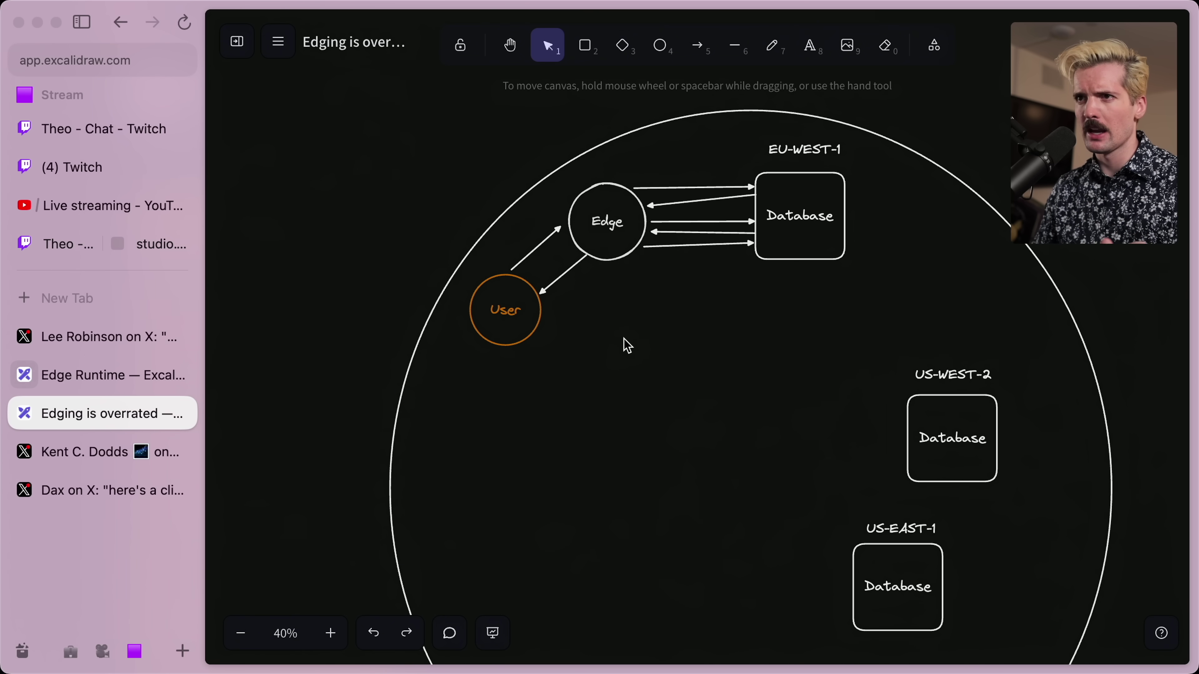
pyautogui.click(614, 248)
pyautogui.click(770, 235)
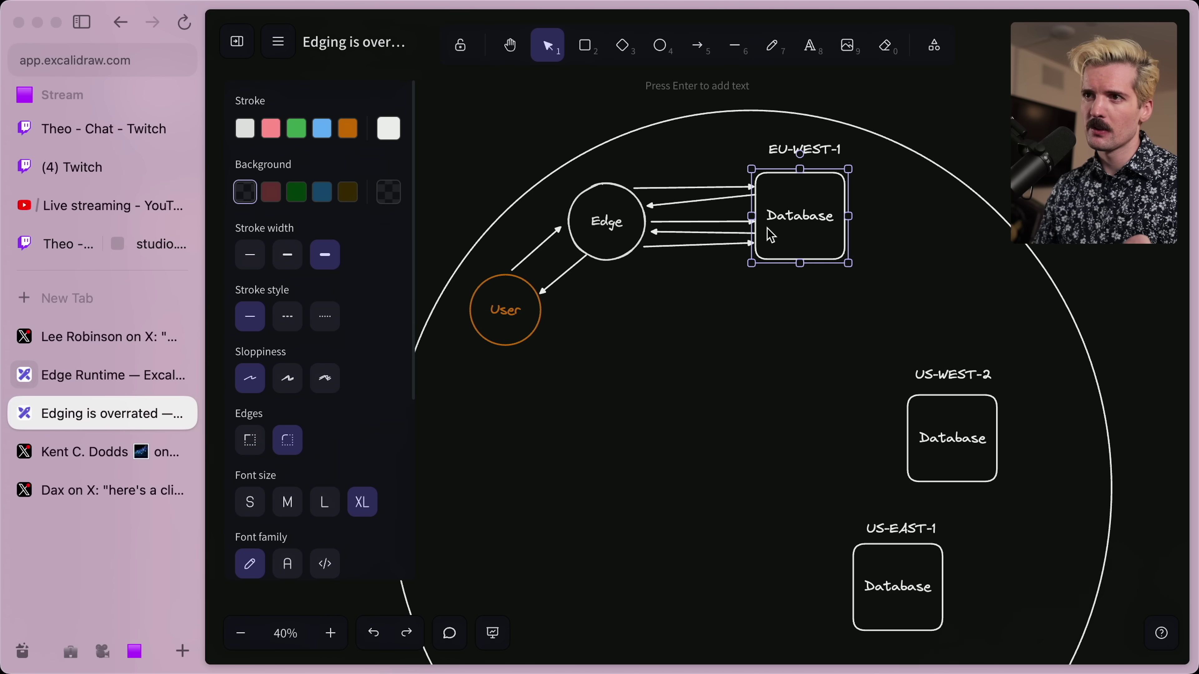
pyautogui.click(676, 362)
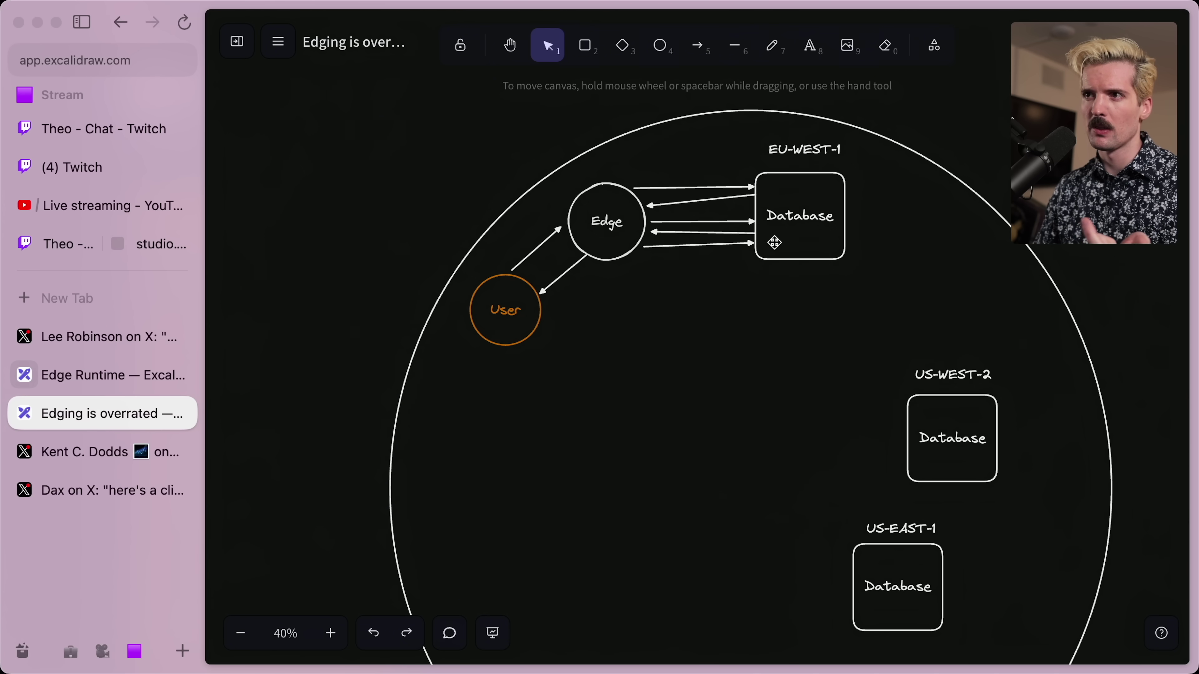
# Trial-move the EU-WEST-1 Database and undo it, then nudge an Edge–Database arrow's endpoint
pyautogui.moveTo(774, 242); pyautogui.dragTo(927, 462)
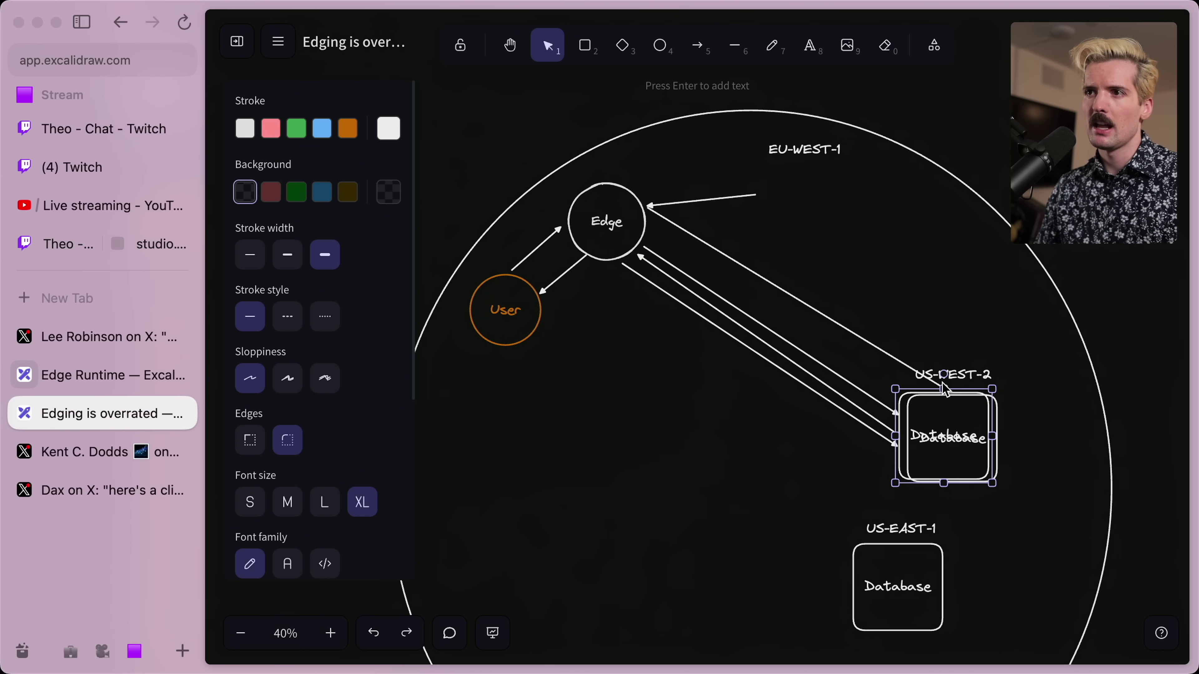
pyautogui.press('super+z')
pyautogui.click(745, 201)
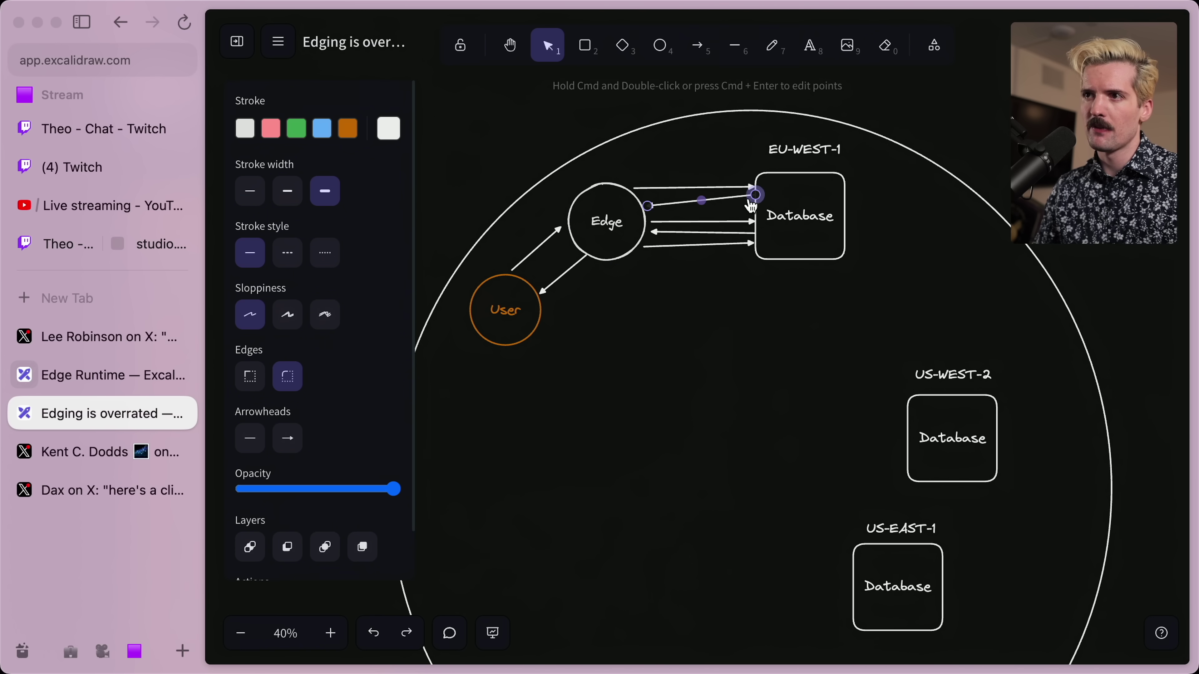
pyautogui.moveTo(751, 201); pyautogui.dragTo(752, 198)
pyautogui.click(706, 429)
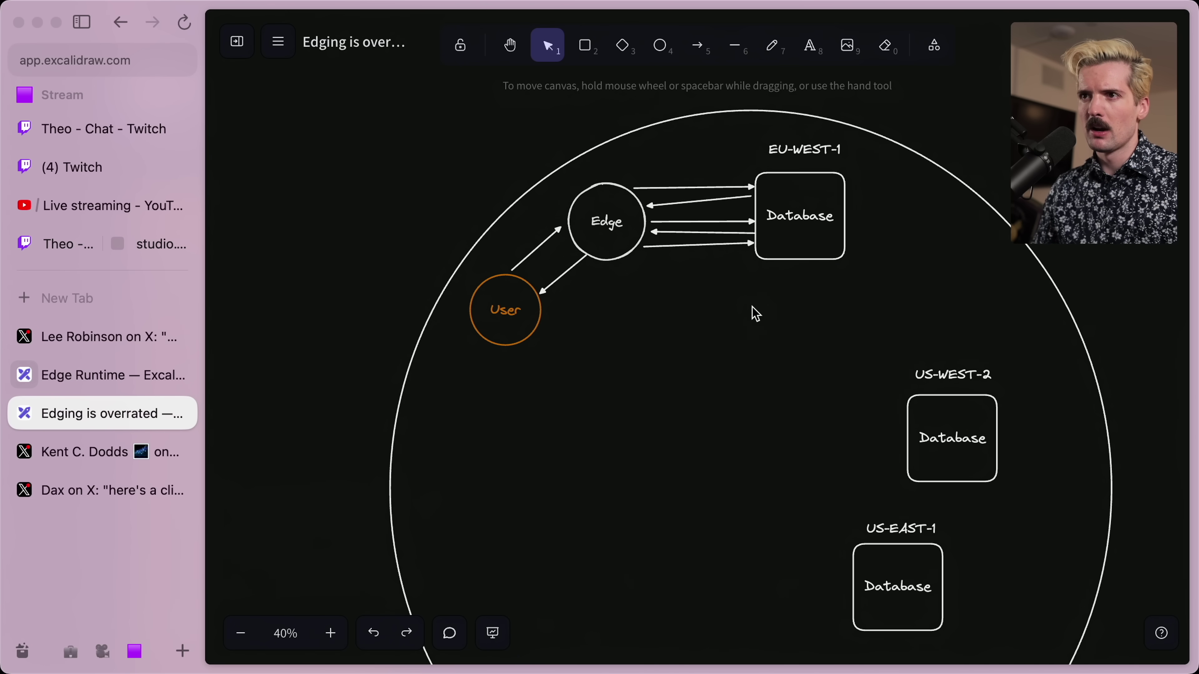
pyautogui.click(644, 223)
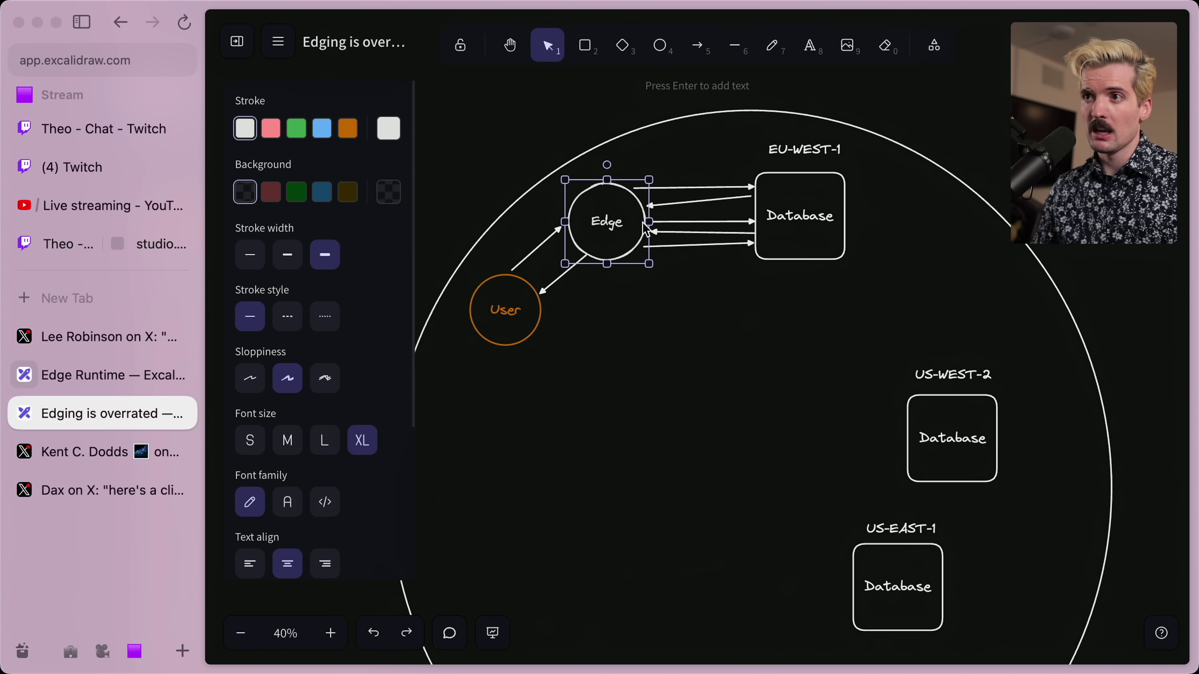
pyautogui.click(757, 212)
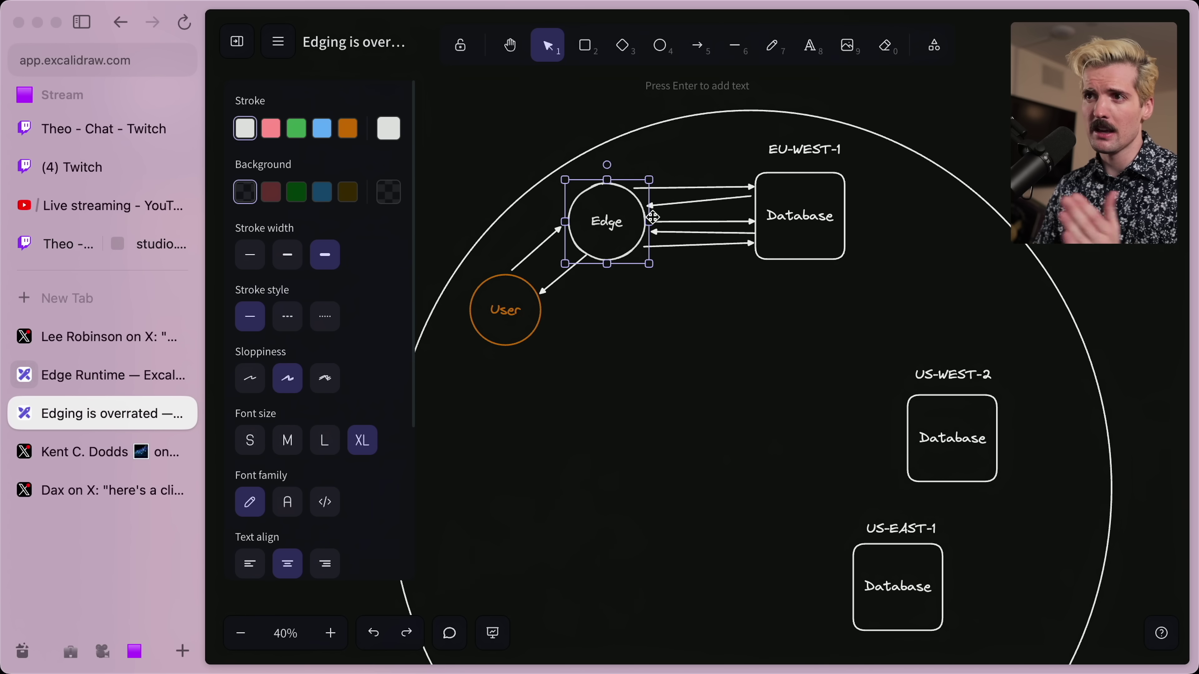
pyautogui.click(764, 259)
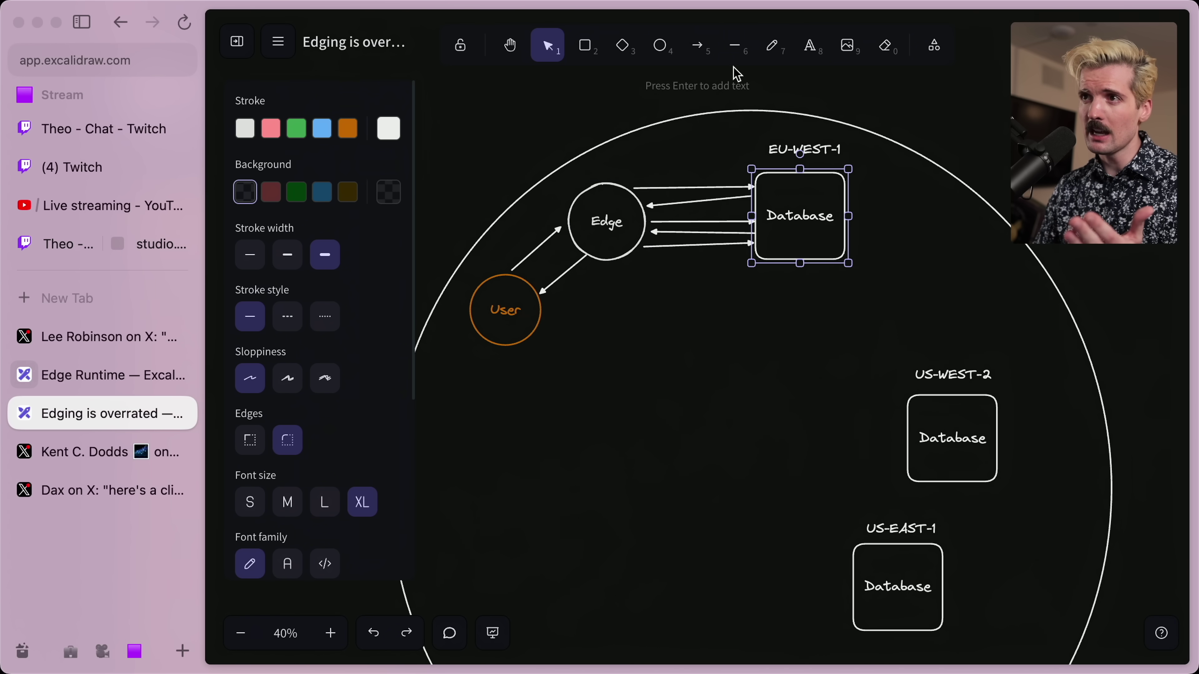
# Draw a white curved arrow from the US-WEST-2 Database to EU-WEST-1
pyautogui.click(695, 48)
pyautogui.click(911, 405)
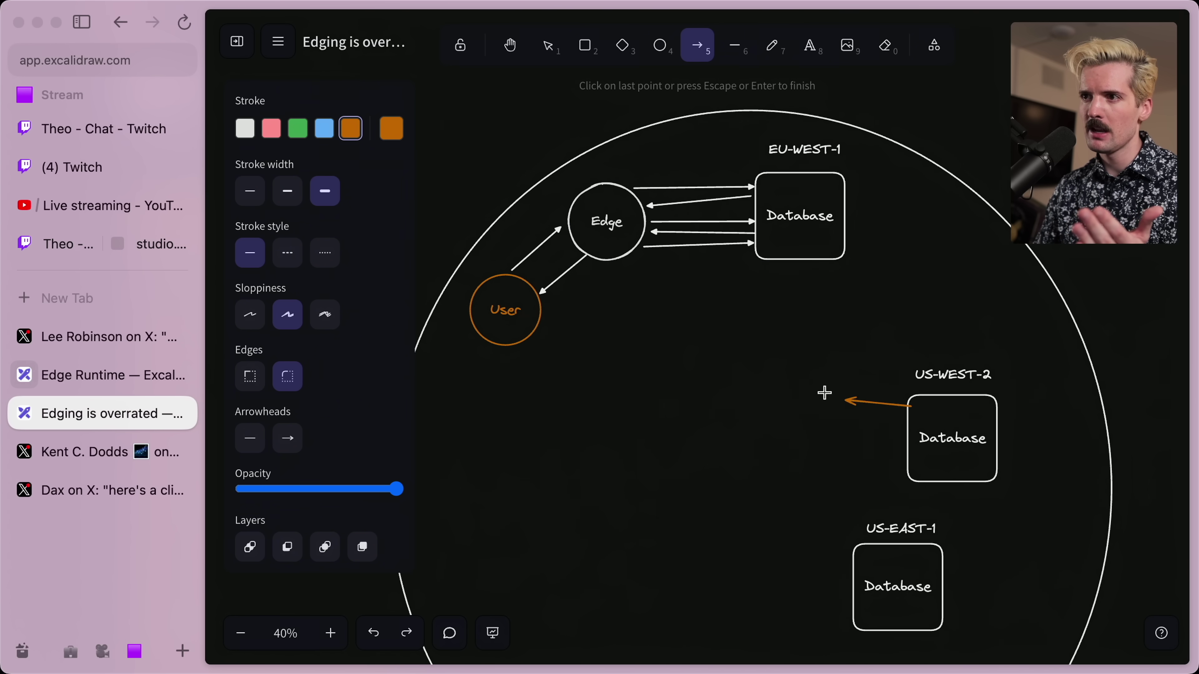
pyautogui.click(822, 390)
pyautogui.doubleClick(833, 267)
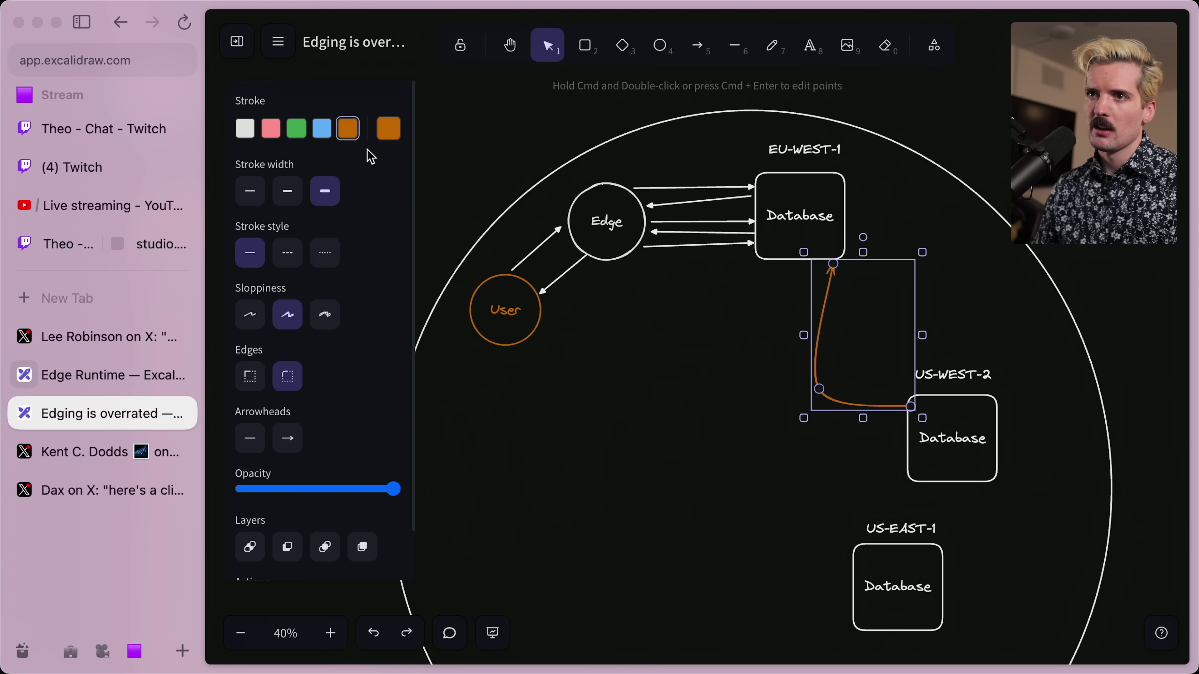
pyautogui.click(245, 128)
# Add a curved EU-WEST-1→US-WEST-2 arrow, then undo both Database-to-Database arrows
pyautogui.click(697, 45)
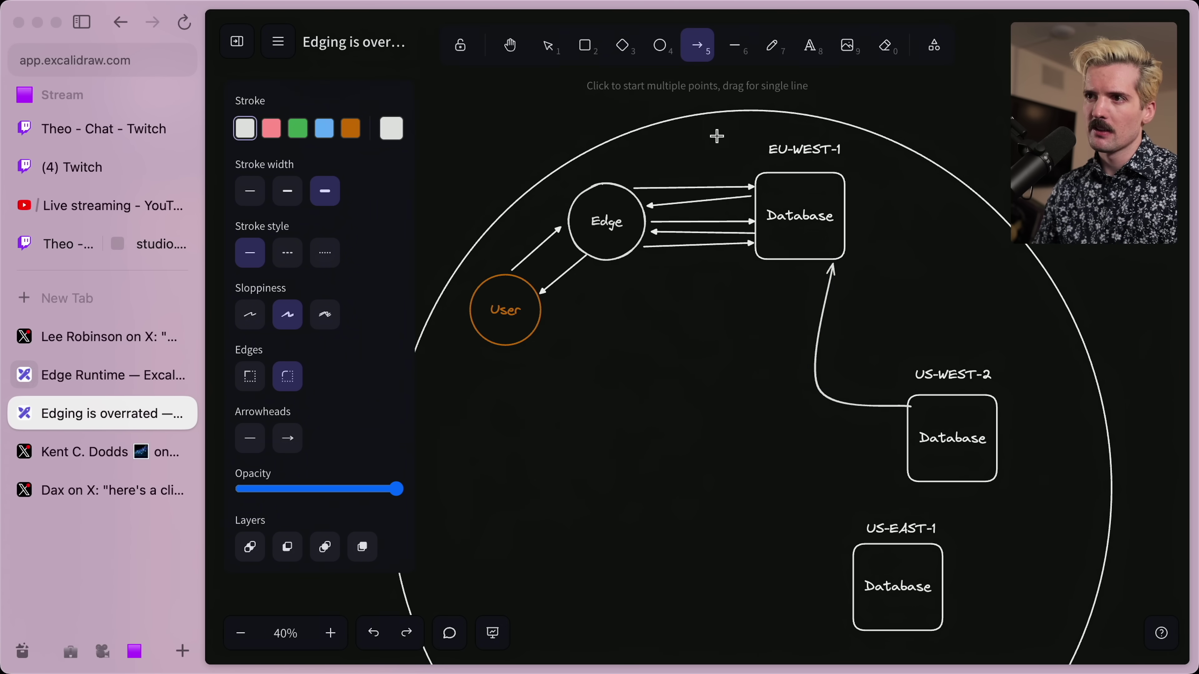
pyautogui.click(770, 261)
pyautogui.click(716, 396)
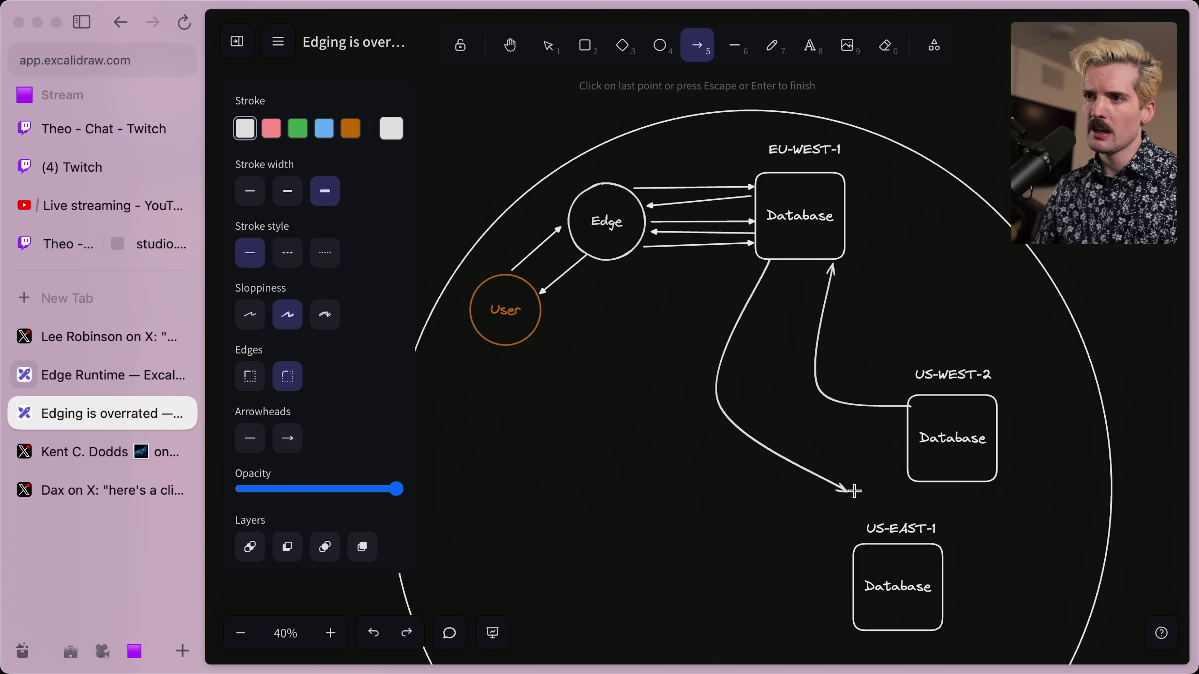
pyautogui.doubleClick(902, 446)
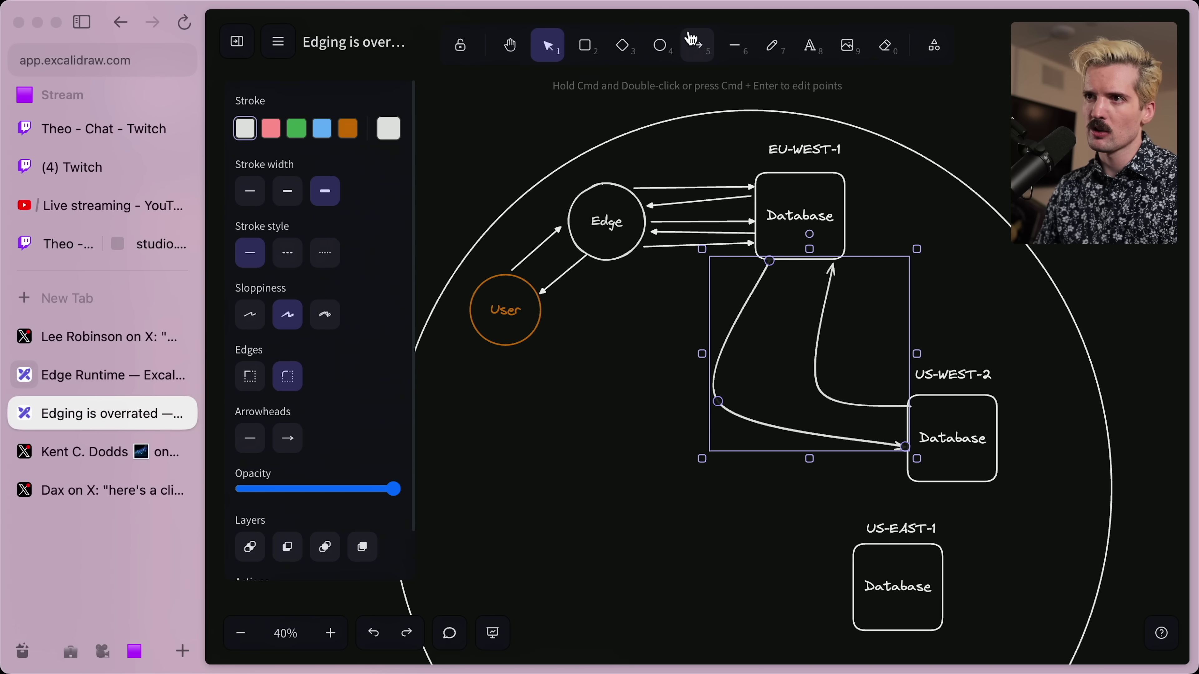
pyautogui.click(696, 46)
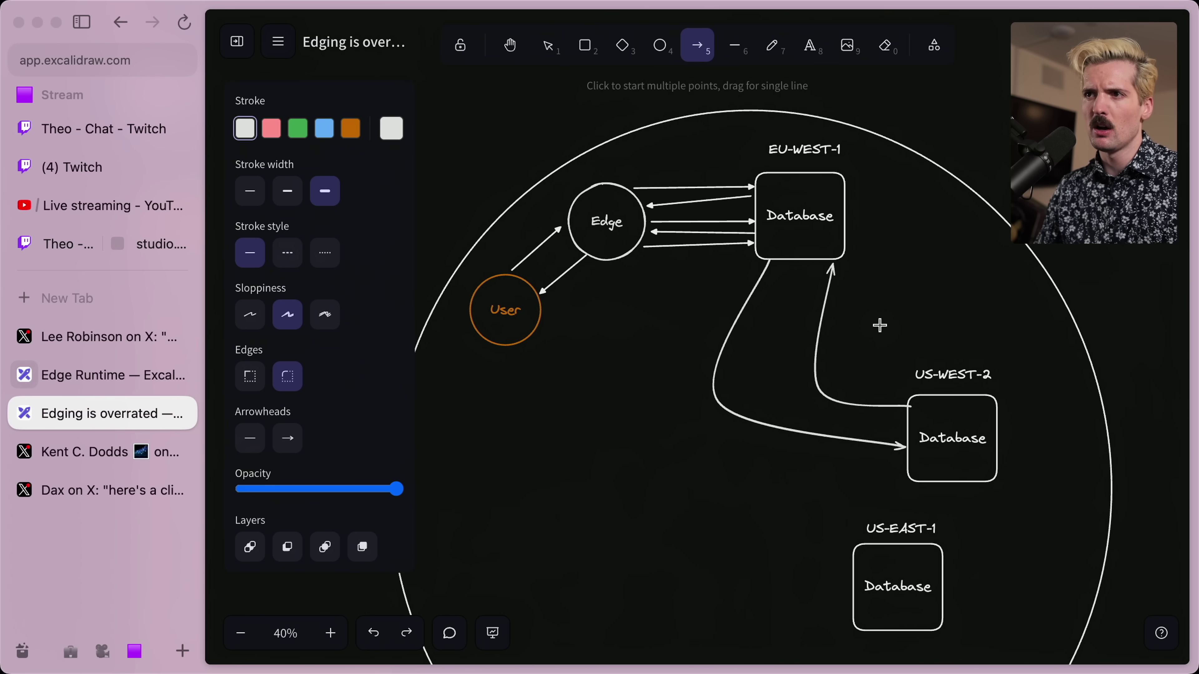
pyautogui.press('super+z')
pyautogui.press('super+z')
pyautogui.press('super+z')
pyautogui.press('super+z')
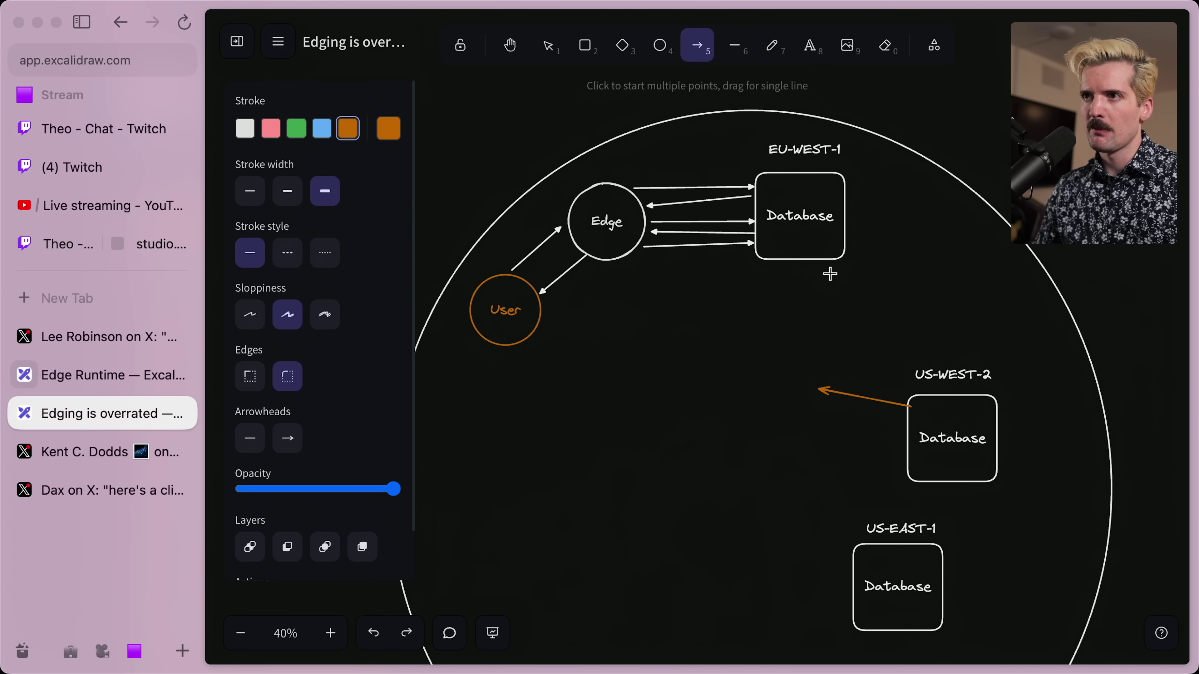
pyautogui.click(547, 46)
# Reattach two Edge arrows' endpoints to the US-WEST-2 Database
pyautogui.click(703, 232)
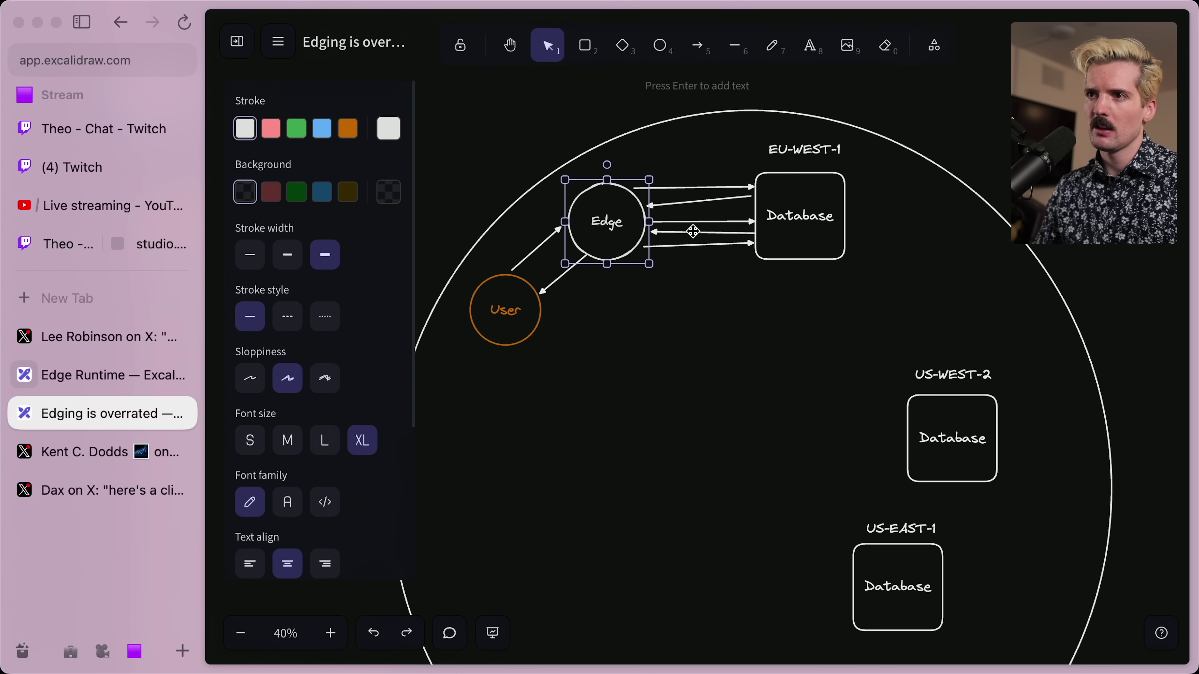
pyautogui.click(673, 221)
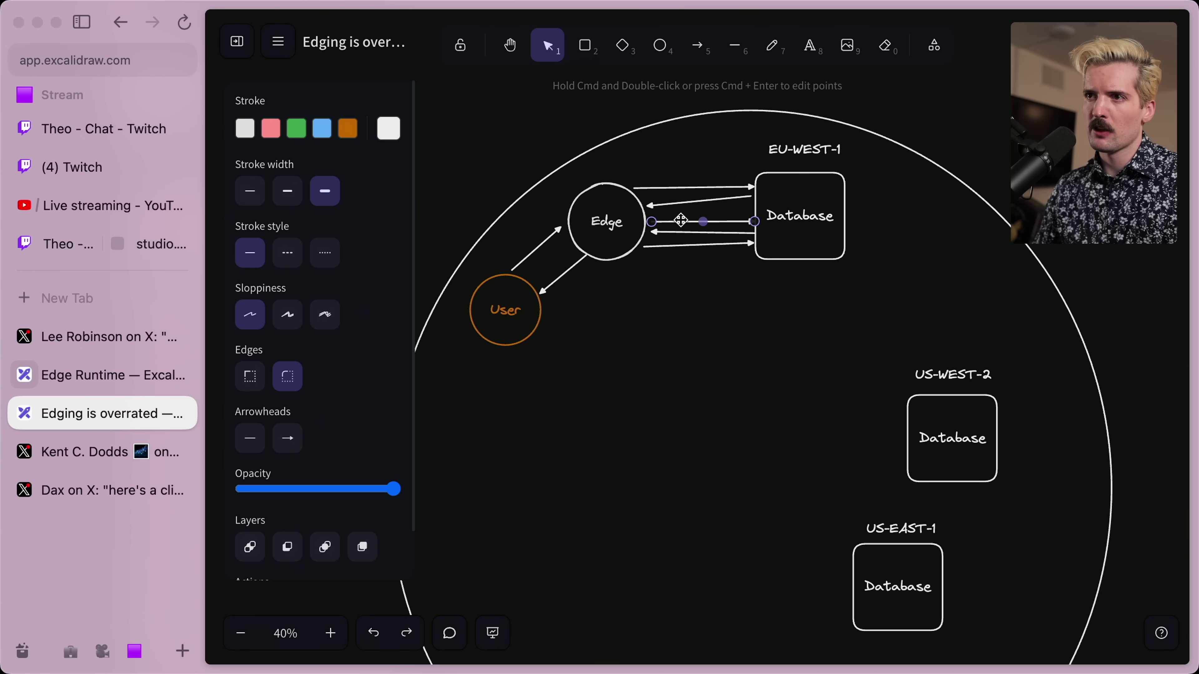
pyautogui.moveTo(745, 227); pyautogui.dragTo(905, 419)
pyautogui.click(703, 232)
pyautogui.moveTo(752, 233); pyautogui.dragTo(904, 441)
# Delete the extra Edge→Database arrow and point one arrow back at EU-WEST-1
pyautogui.click(723, 245)
pyautogui.press('Delete')
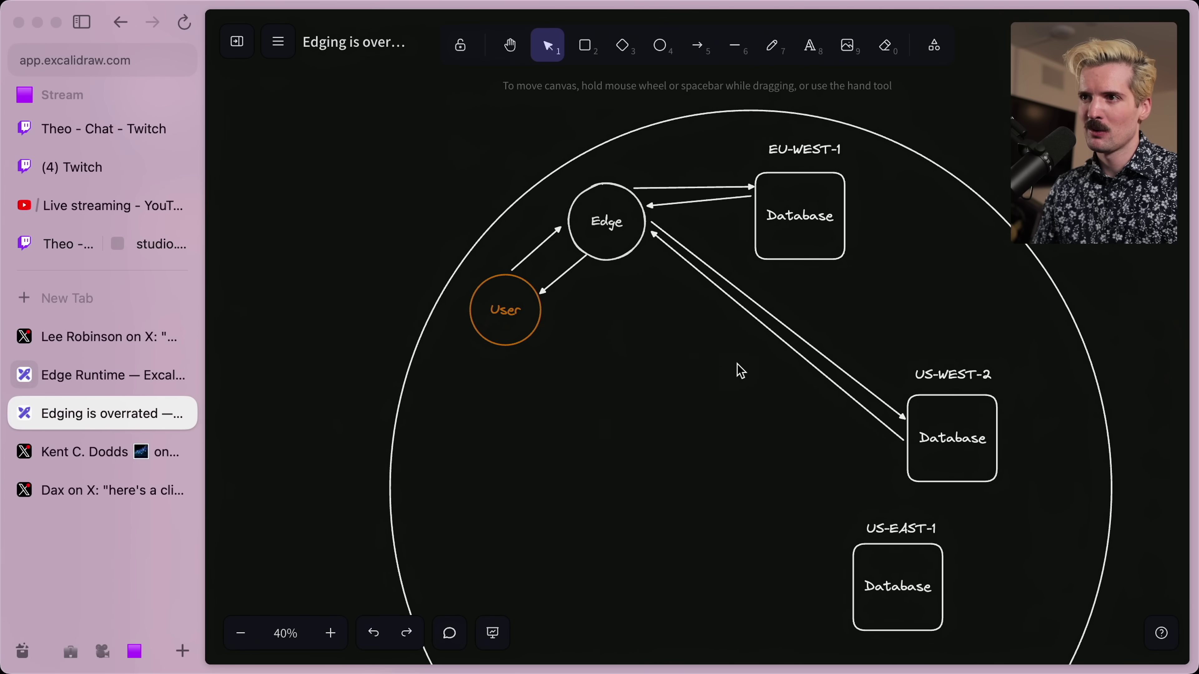
pyautogui.click(672, 242)
pyautogui.moveTo(901, 410); pyautogui.dragTo(751, 226)
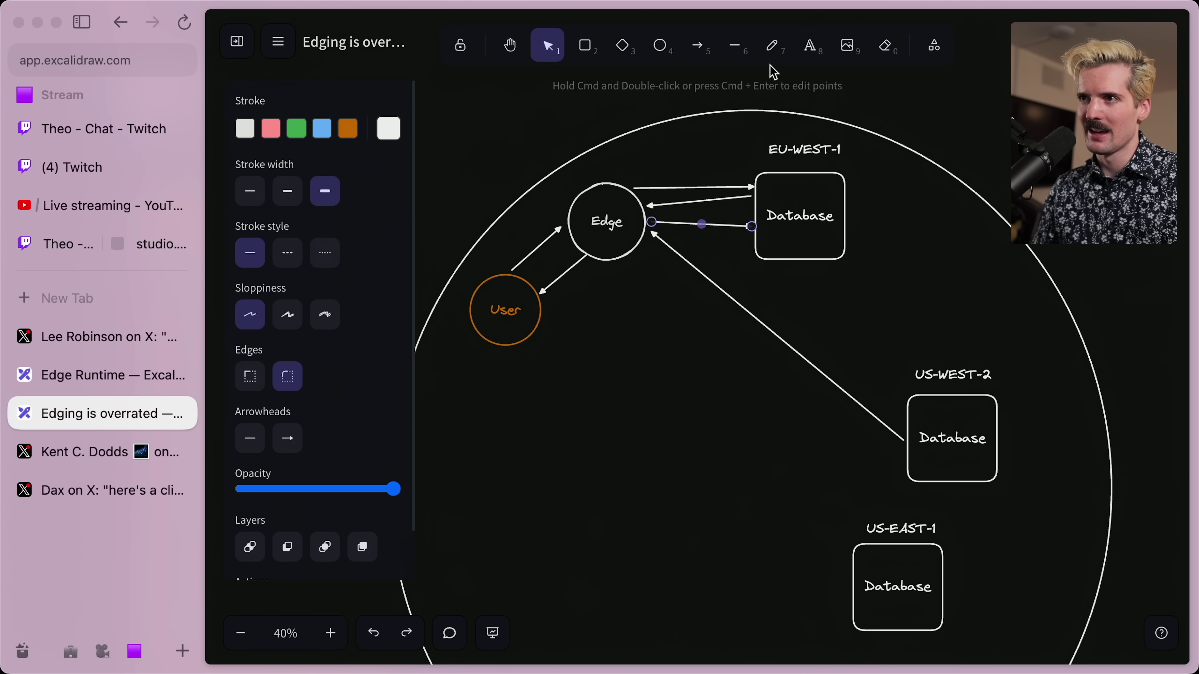
# Draw a bent arrow from the EU-WEST-1 Database to US-WEST-2 and delete the diagonal US-WEST-2→Edge arrow
pyautogui.press('a')
pyautogui.click(849, 226)
pyautogui.click(936, 242)
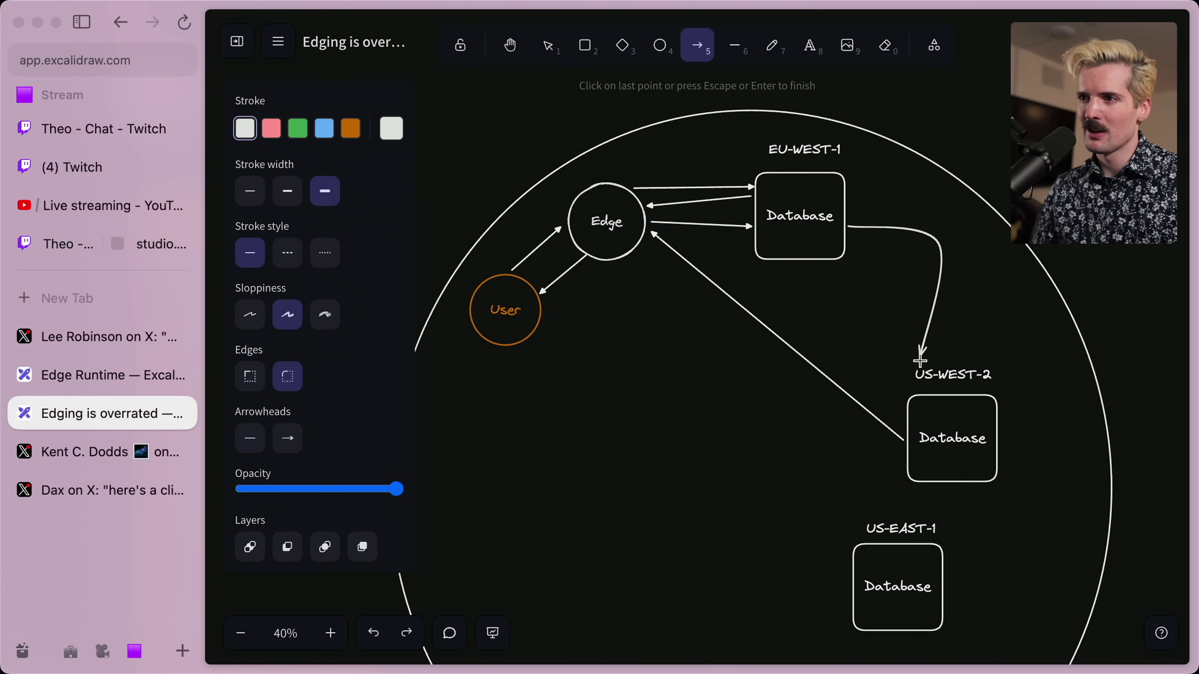
pyautogui.click(936, 385)
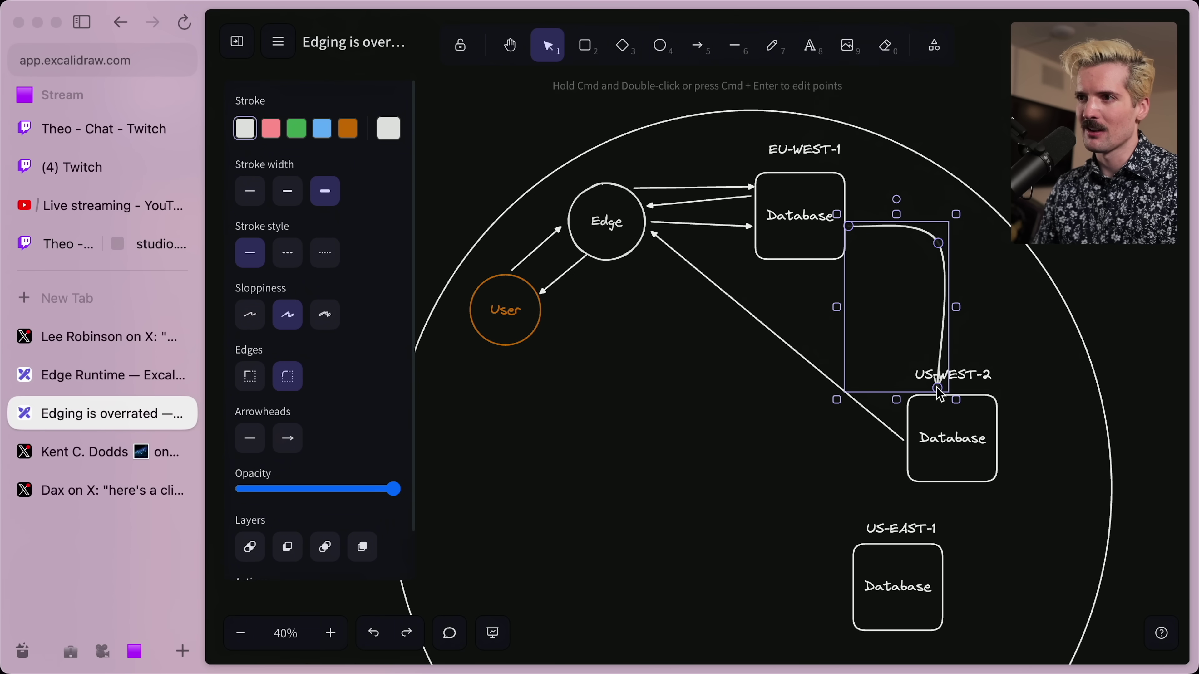
pyautogui.click(784, 339)
pyautogui.press('BackSpace')
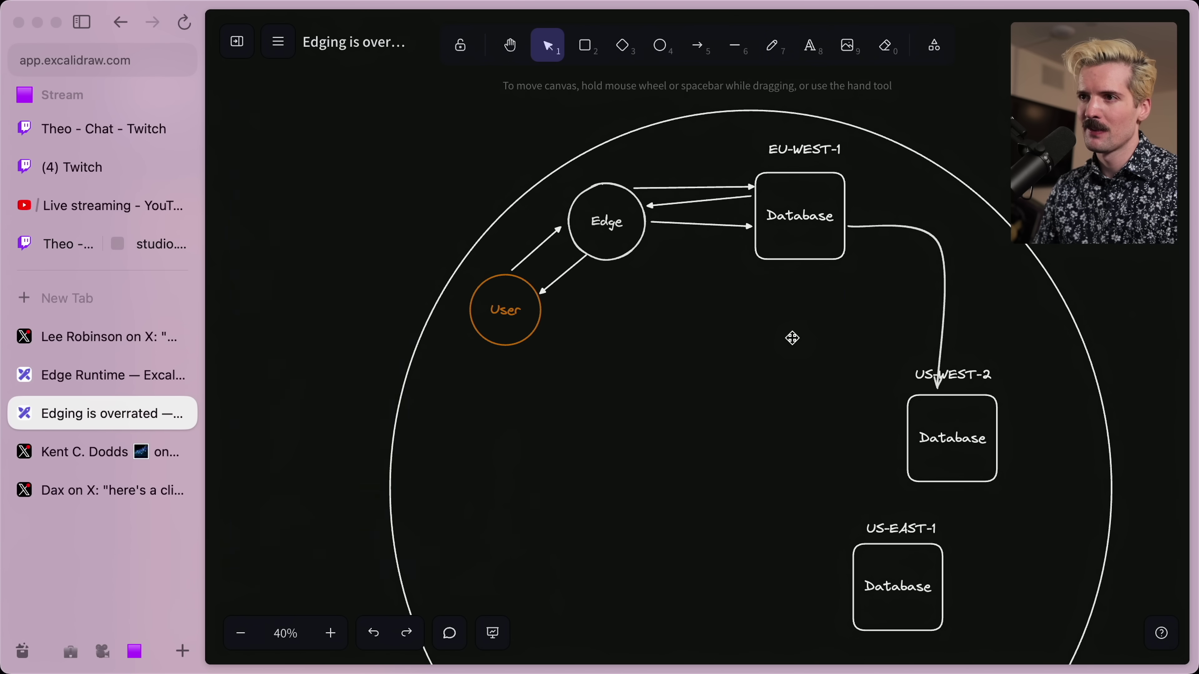
# Draw a bent return arrow from the US-WEST-2 Database up to the EU-WEST-1 Database
pyautogui.click(704, 46)
pyautogui.click(912, 391)
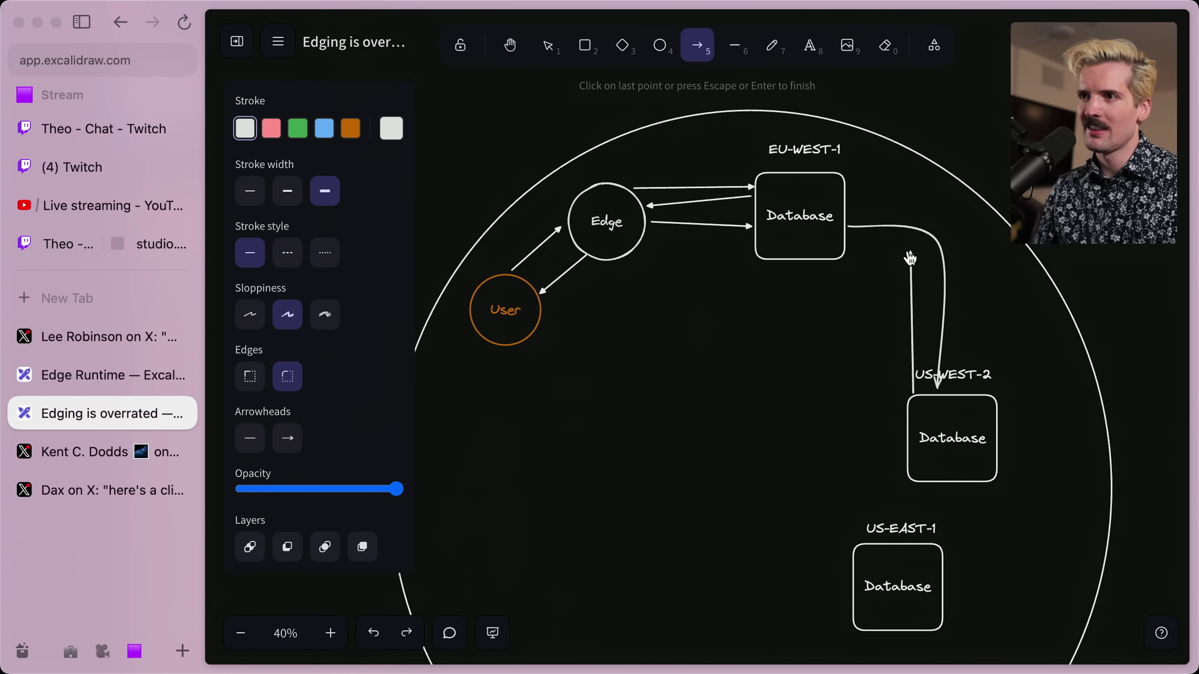
pyautogui.click(911, 251)
pyautogui.doubleClick(849, 235)
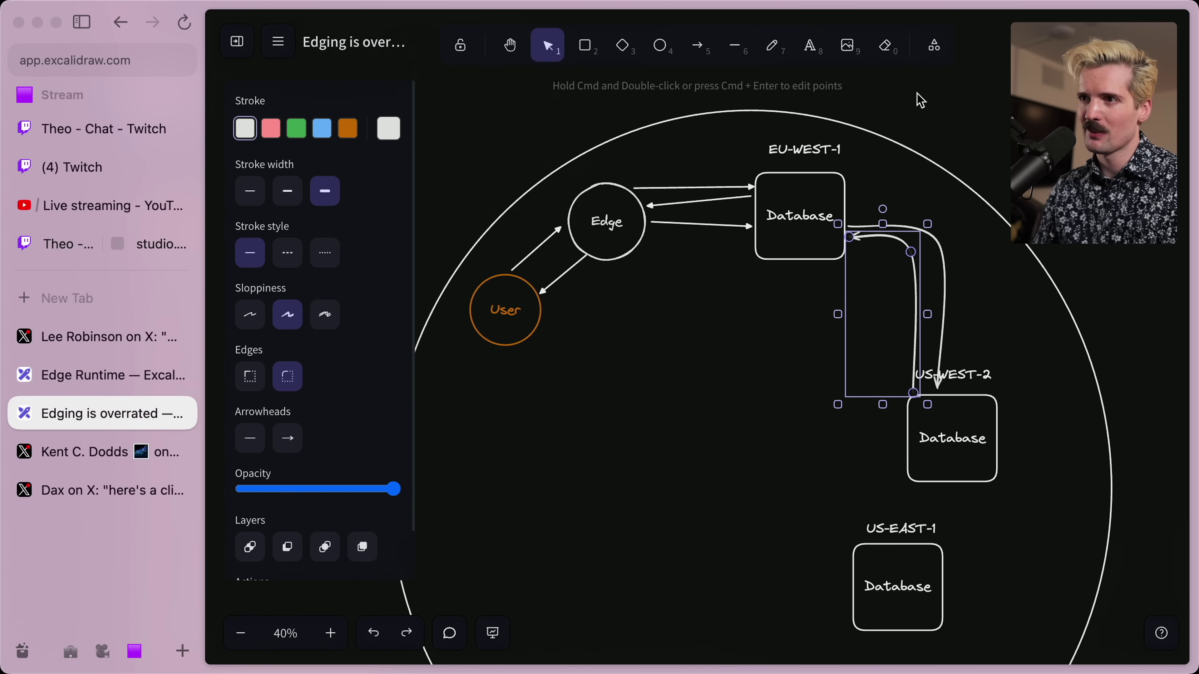
pyautogui.click(700, 46)
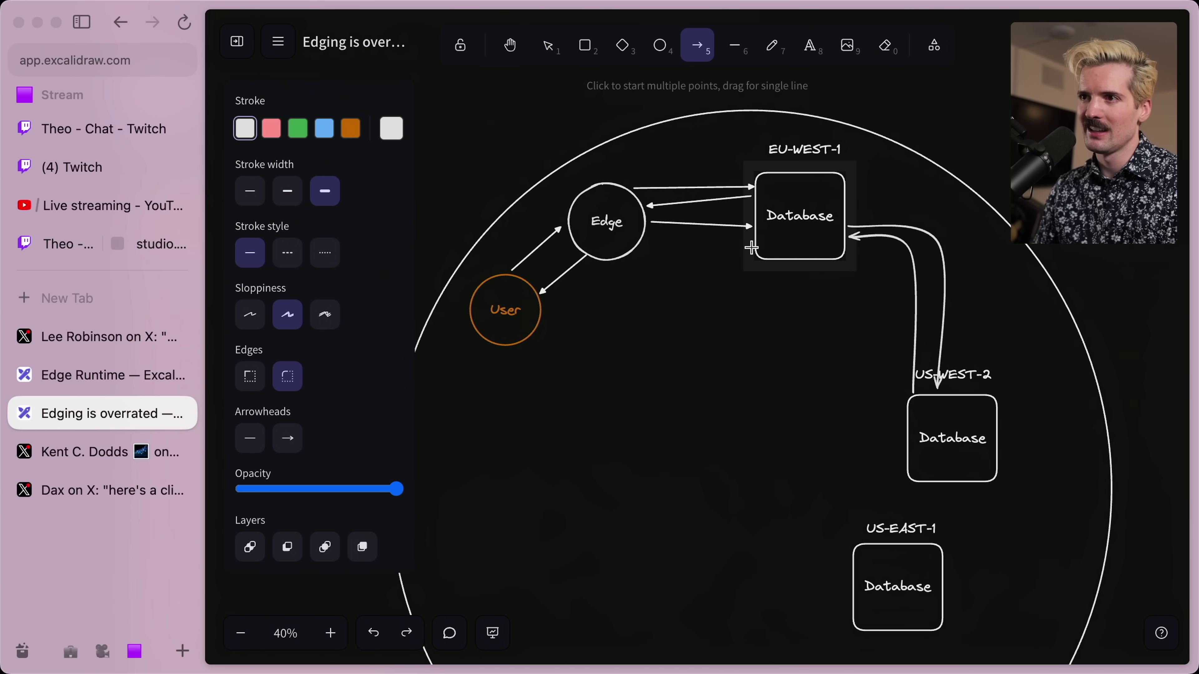
pyautogui.press('Escape')
# Draw an arrow from the EU-WEST-1 Database back to Edge
pyautogui.press('a')
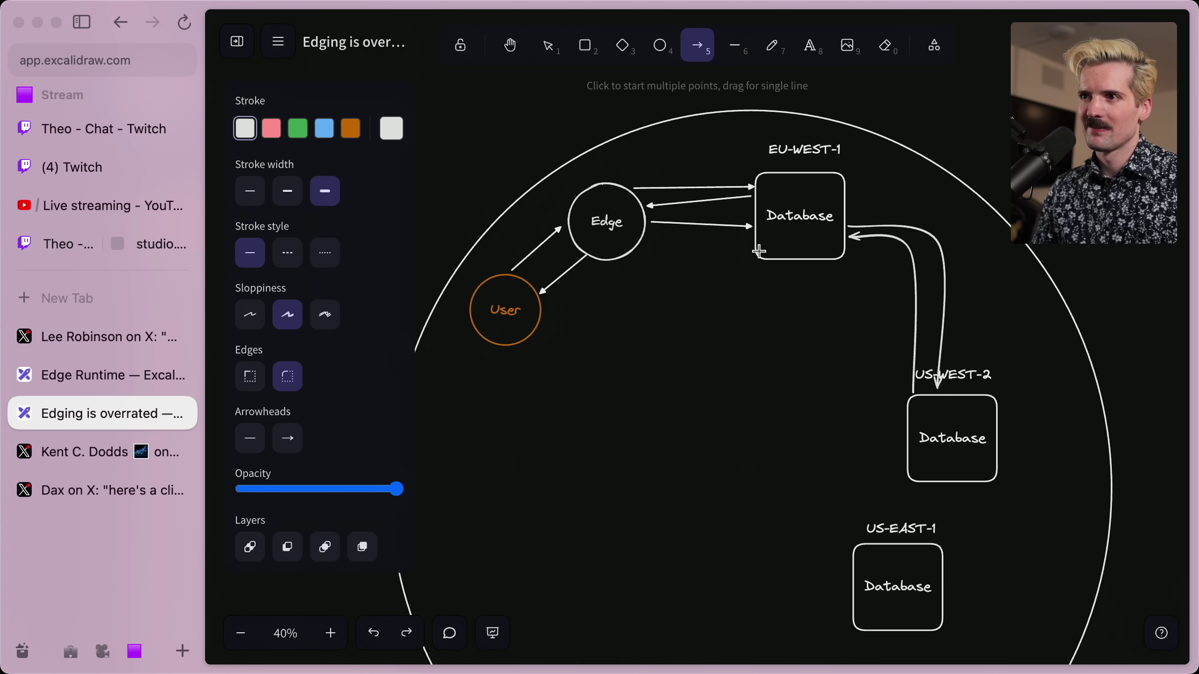
pyautogui.moveTo(756, 249); pyautogui.dragTo(651, 236)
pyautogui.click(714, 335)
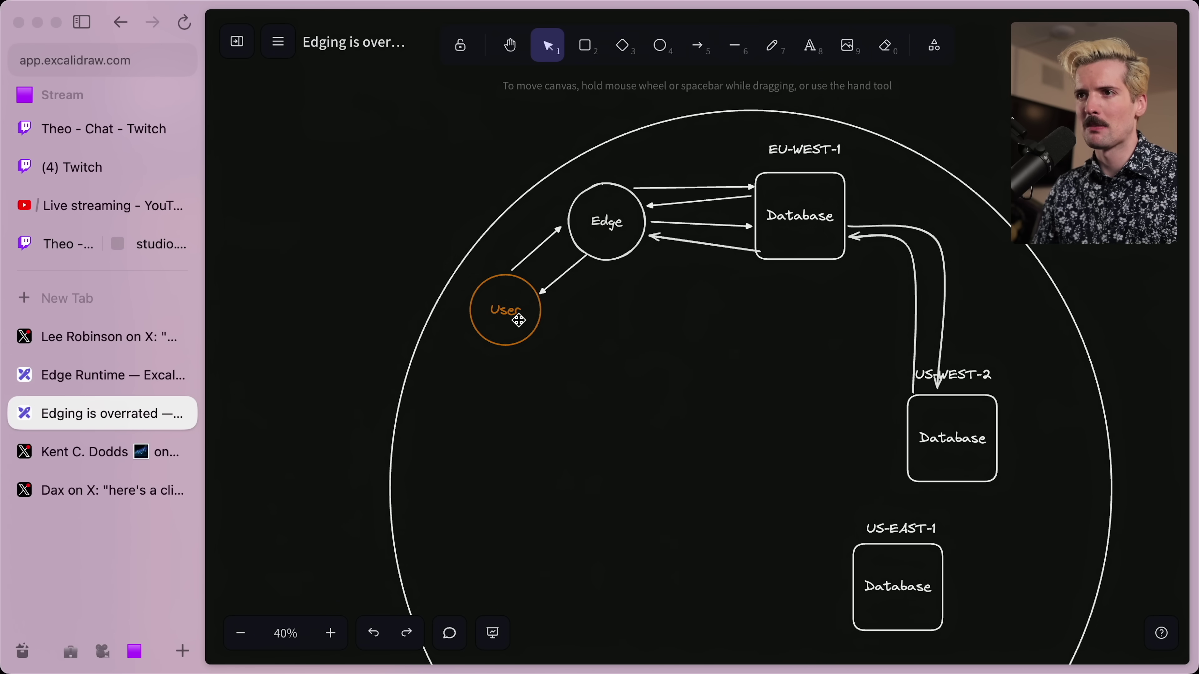
# Nudge the Database→Edge arrow's end off the box edge, undoing trial Database moves, then glance at the X post
pyautogui.click(777, 254)
pyautogui.click(793, 294)
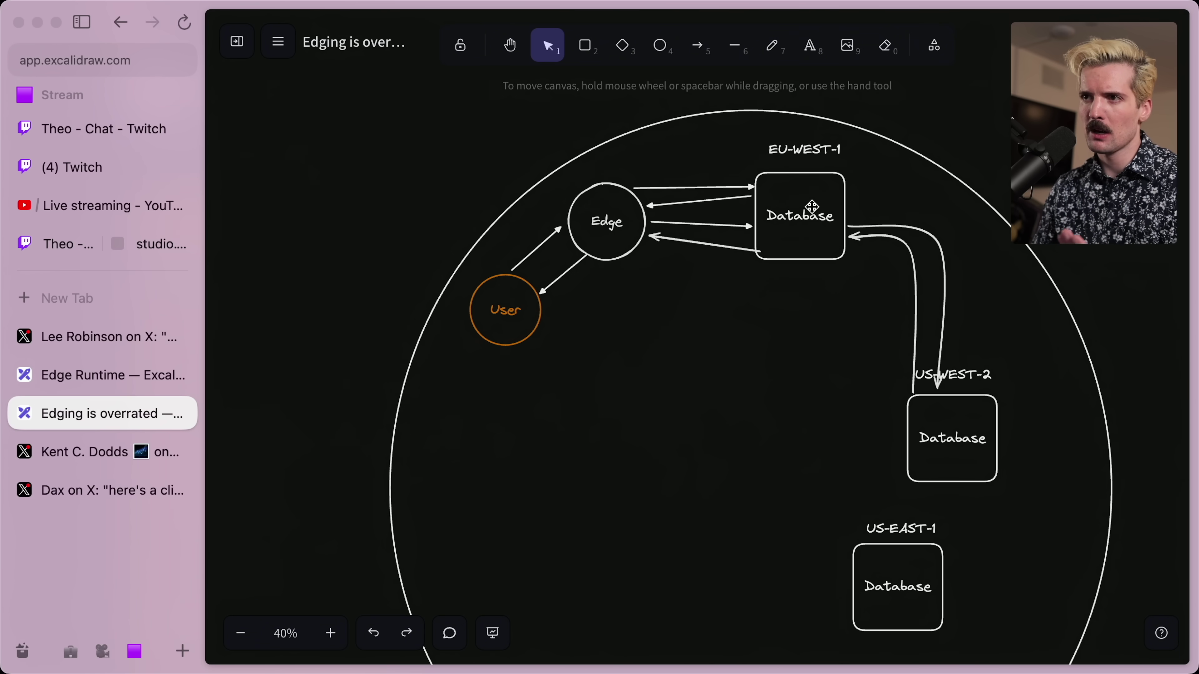
pyautogui.moveTo(812, 206); pyautogui.dragTo(734, 195)
pyautogui.press('super+z')
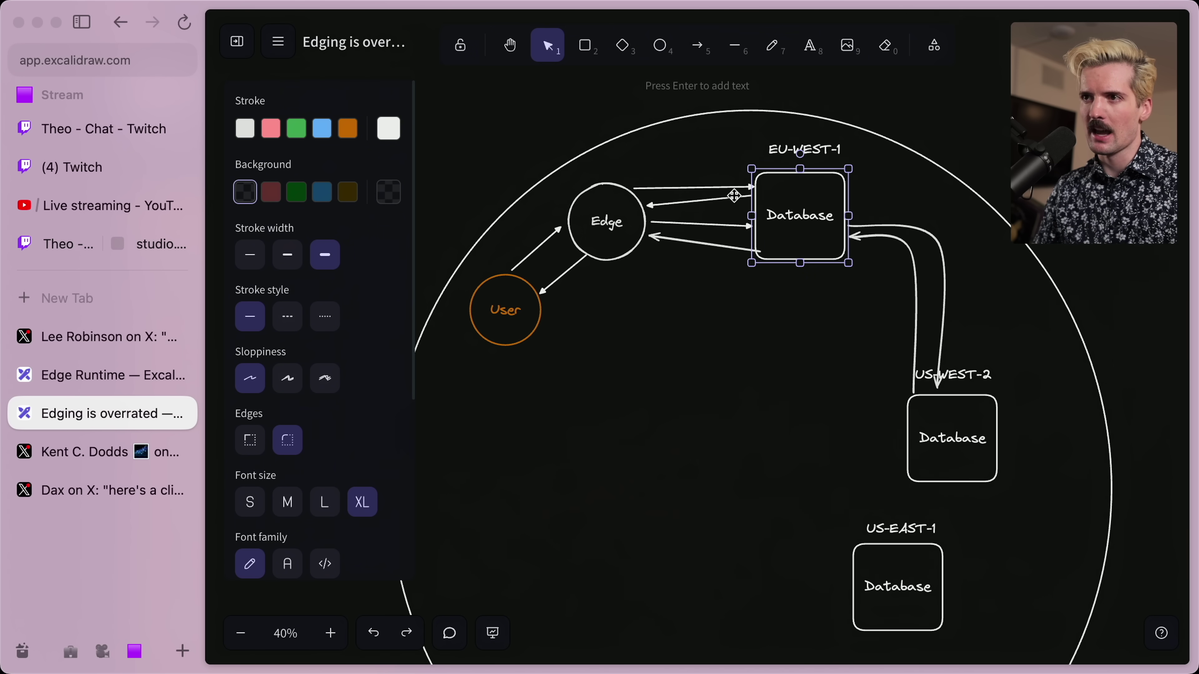
pyautogui.click(709, 246)
pyautogui.moveTo(760, 251); pyautogui.dragTo(748, 252)
pyautogui.click(728, 326)
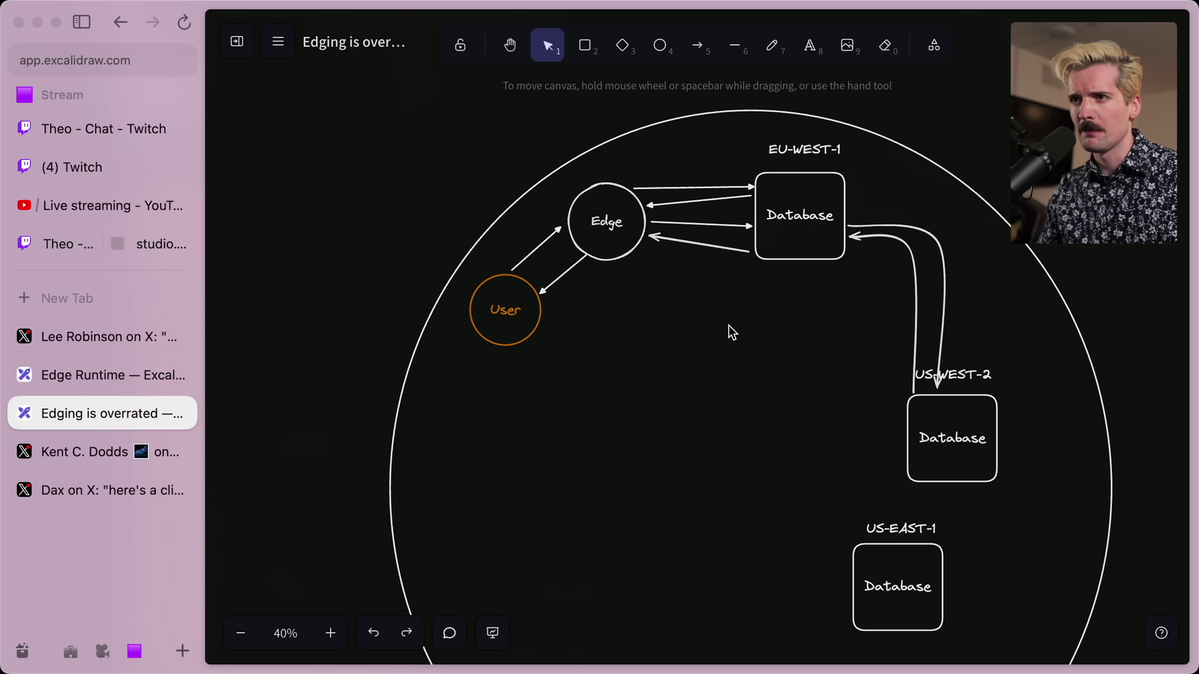
pyautogui.moveTo(776, 260); pyautogui.dragTo(691, 249)
pyautogui.press('super+z')
pyautogui.hotkey('ctrl', 'Tab')
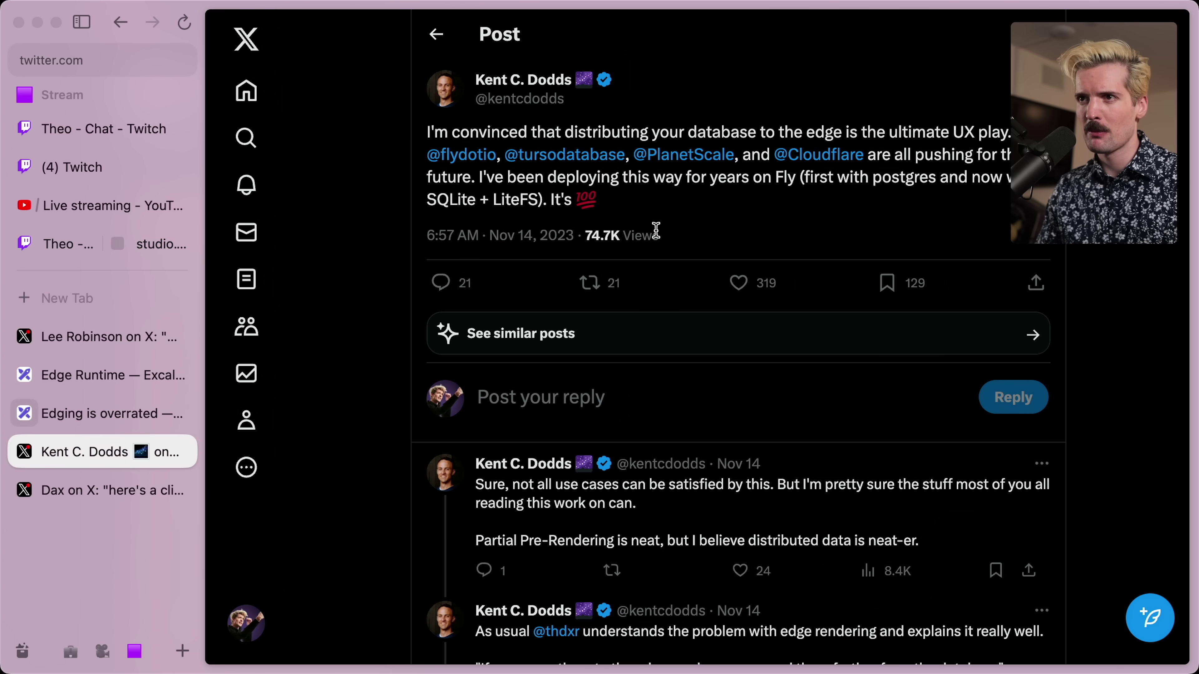
# Return to the Excalidraw board and pan over to the CDN diagram, selecting the CDN box
pyautogui.click(174, 413)
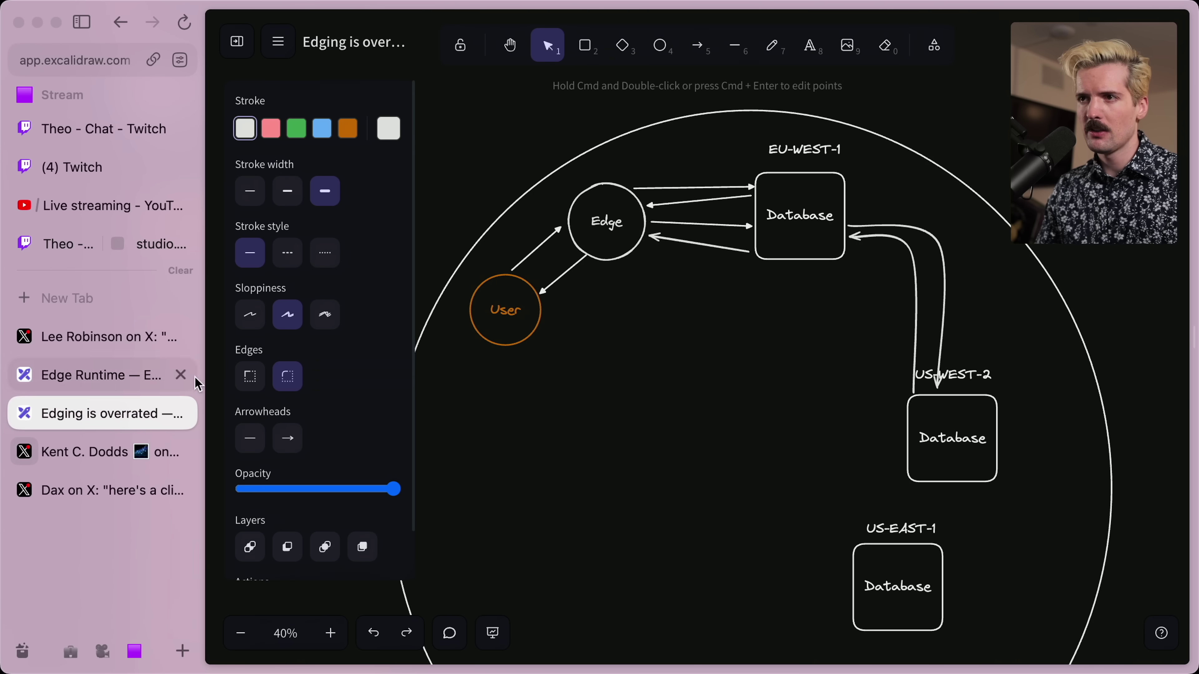
pyautogui.hscroll(-10, 784, 294)
pyautogui.scroll(10, 783, 294)
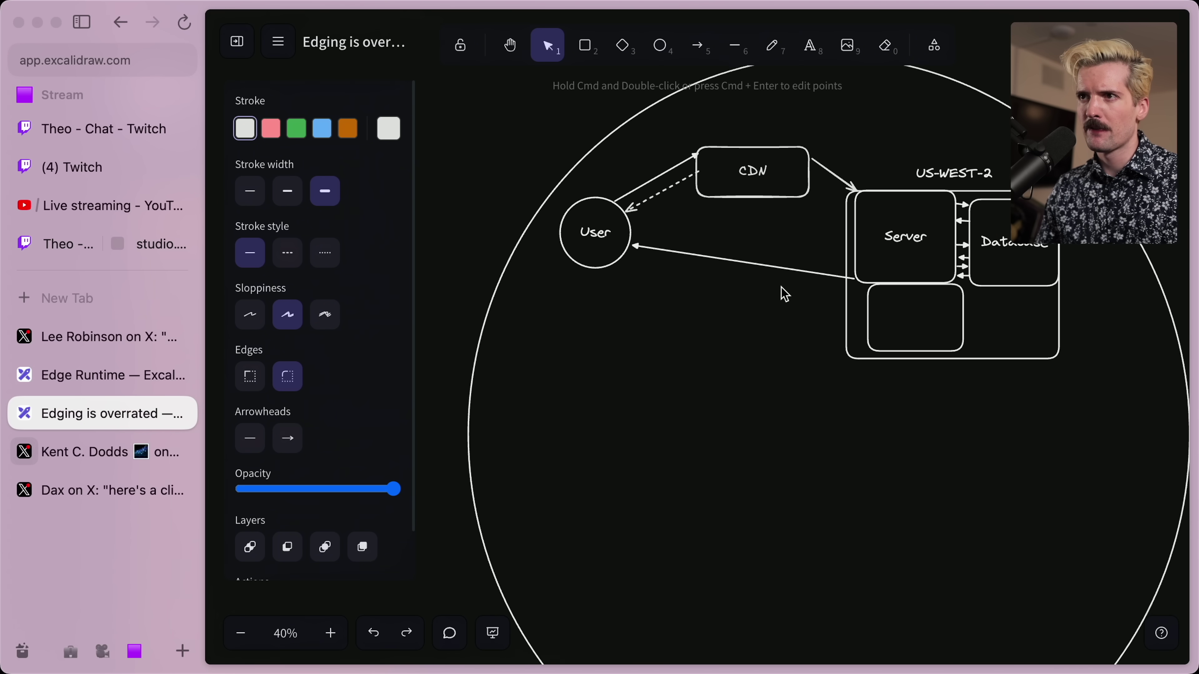
pyautogui.click(717, 160)
pyautogui.moveTo(717, 160)
pyautogui.mouseDown()
pyautogui.moveTo(636, 172)
pyautogui.moveTo(714, 158)
pyautogui.mouseUp()
pyautogui.click(677, 163)
pyautogui.click(717, 170)
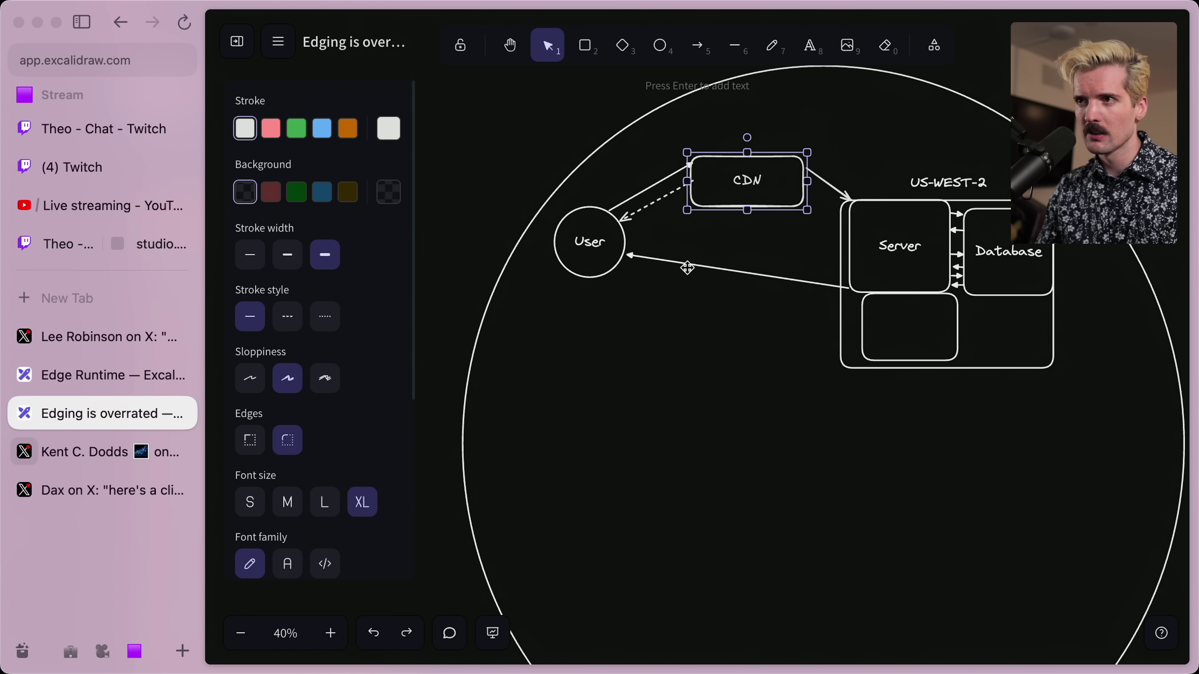
pyautogui.press('Escape')
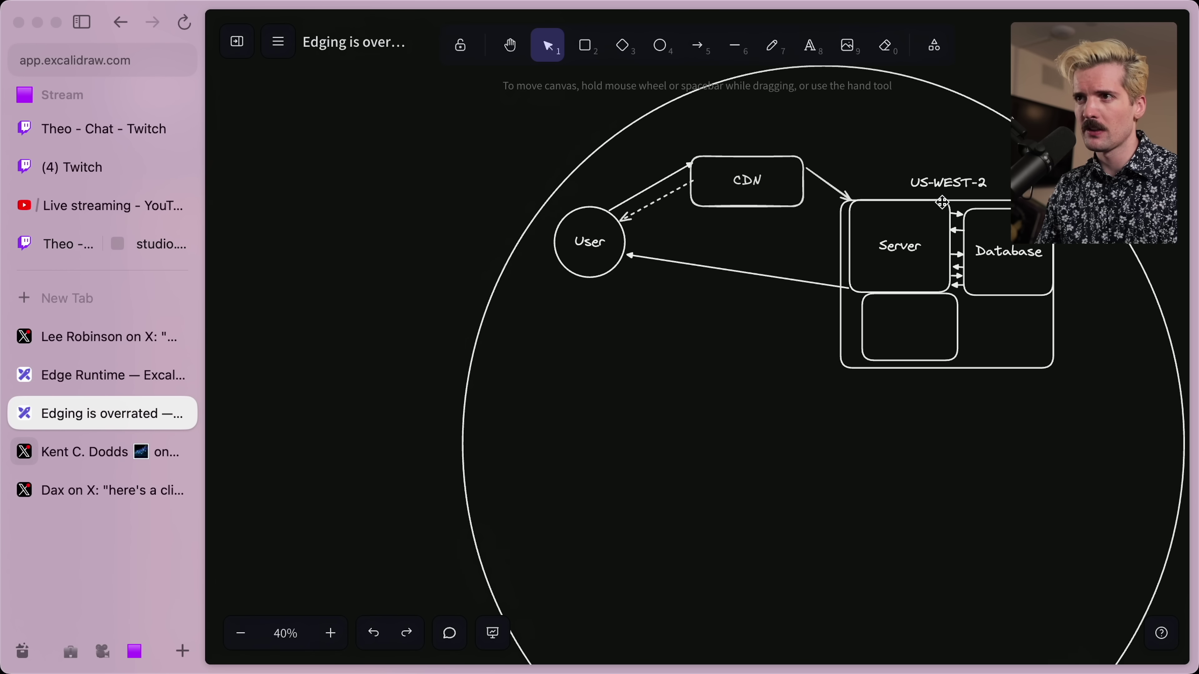
# Marquee-select the US-WEST-2 Server and Database group and drag it down and right
pyautogui.moveTo(942, 202); pyautogui.dragTo(829, 134)
pyautogui.press('super+z')
pyautogui.moveTo(867, 198); pyautogui.dragTo(945, 371)
pyautogui.click(883, 241)
# Drag the CDN's outgoing arrow endpoint onto the US-WEST-2 Server container
pyautogui.click(854, 200)
pyautogui.moveTo(853, 201); pyautogui.dragTo(861, 217)
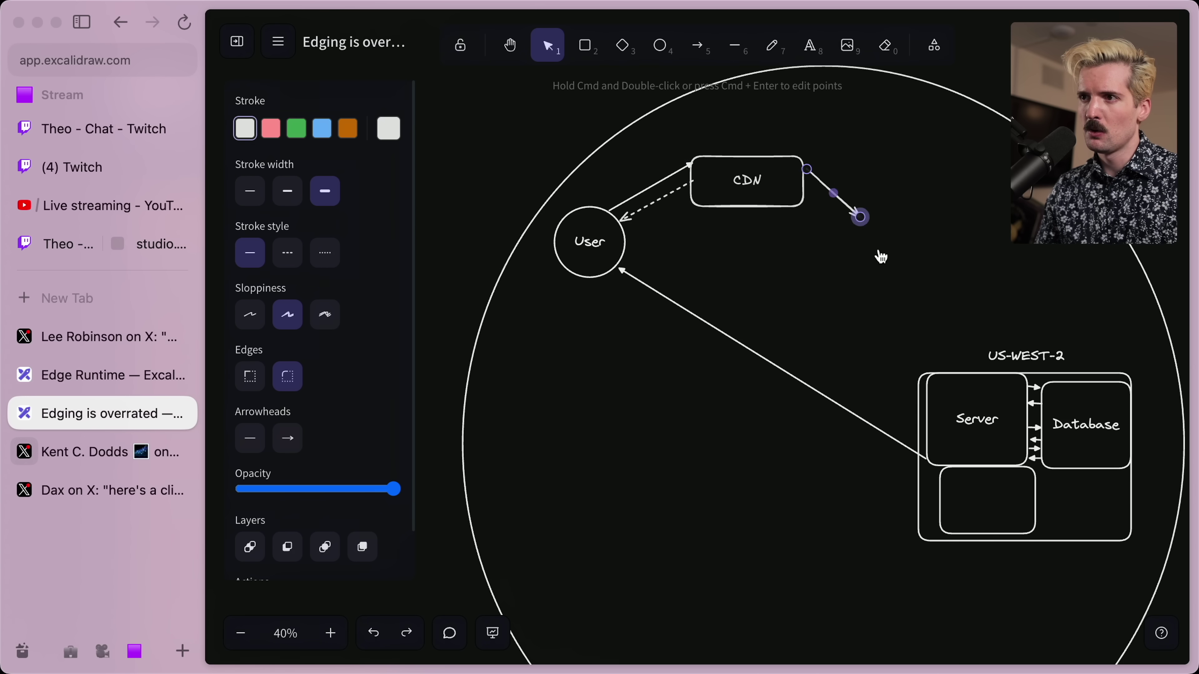
pyautogui.moveTo(881, 256); pyautogui.dragTo(918, 370)
pyautogui.click(944, 241)
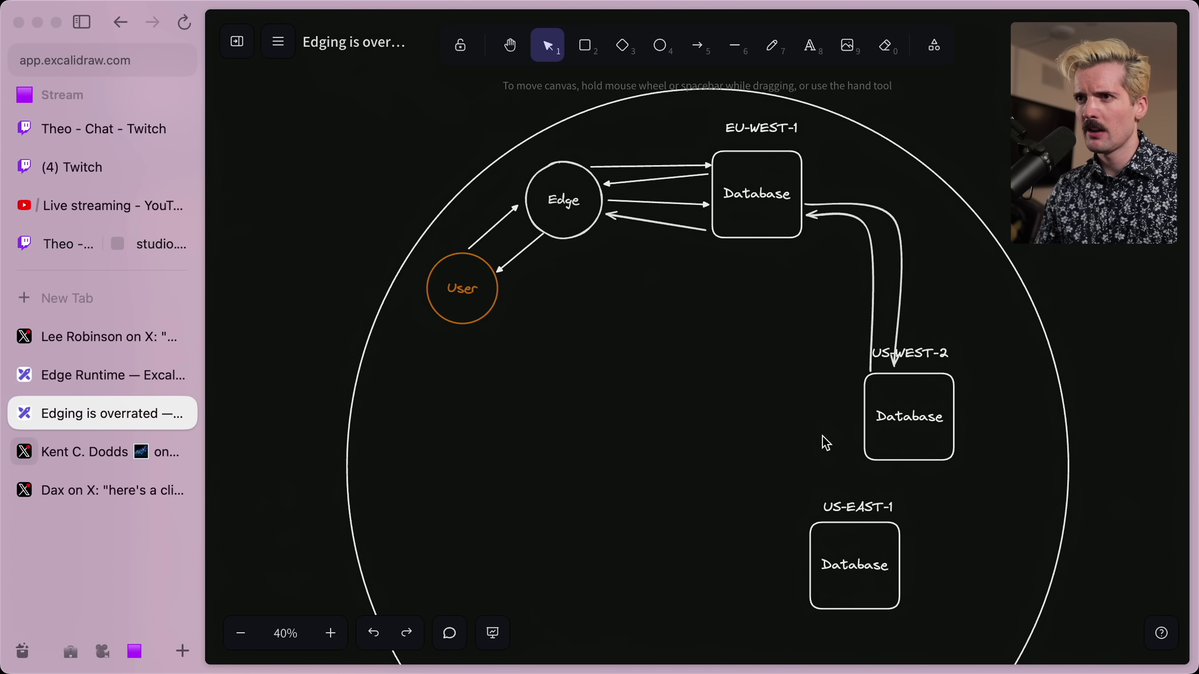
pyautogui.keyDown('ctrl'); pyautogui.scroll(-5, 810, 440); pyautogui.keyUp('ctrl')
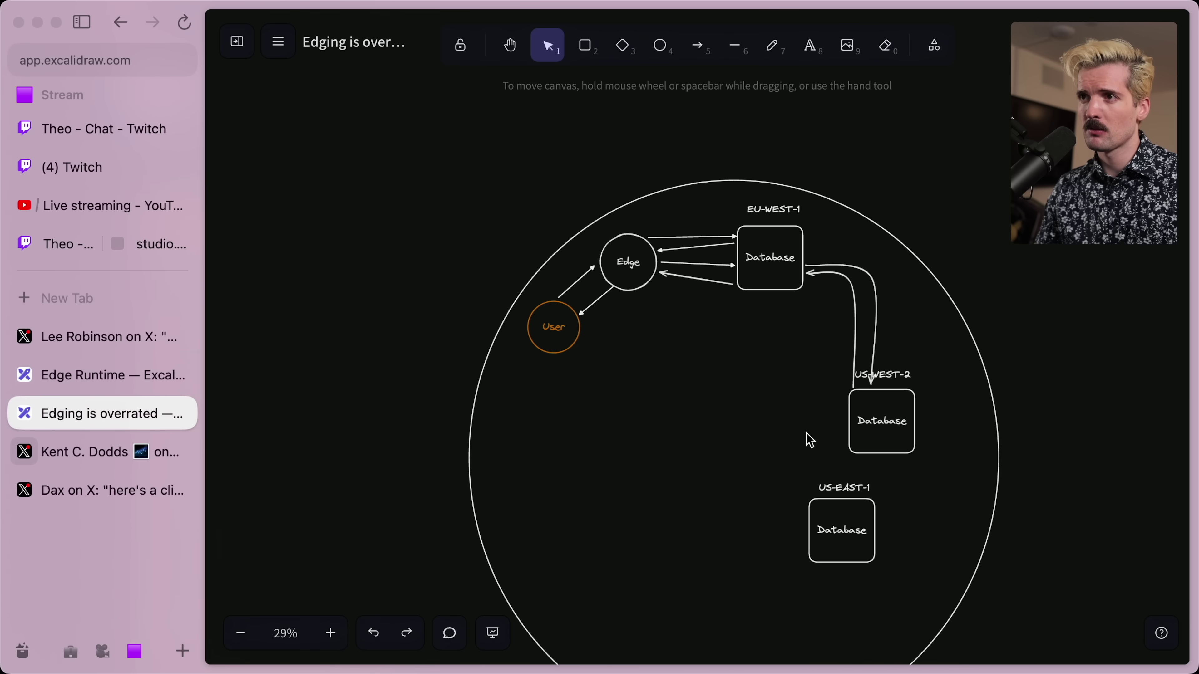
pyautogui.scroll(-2, 809, 440)
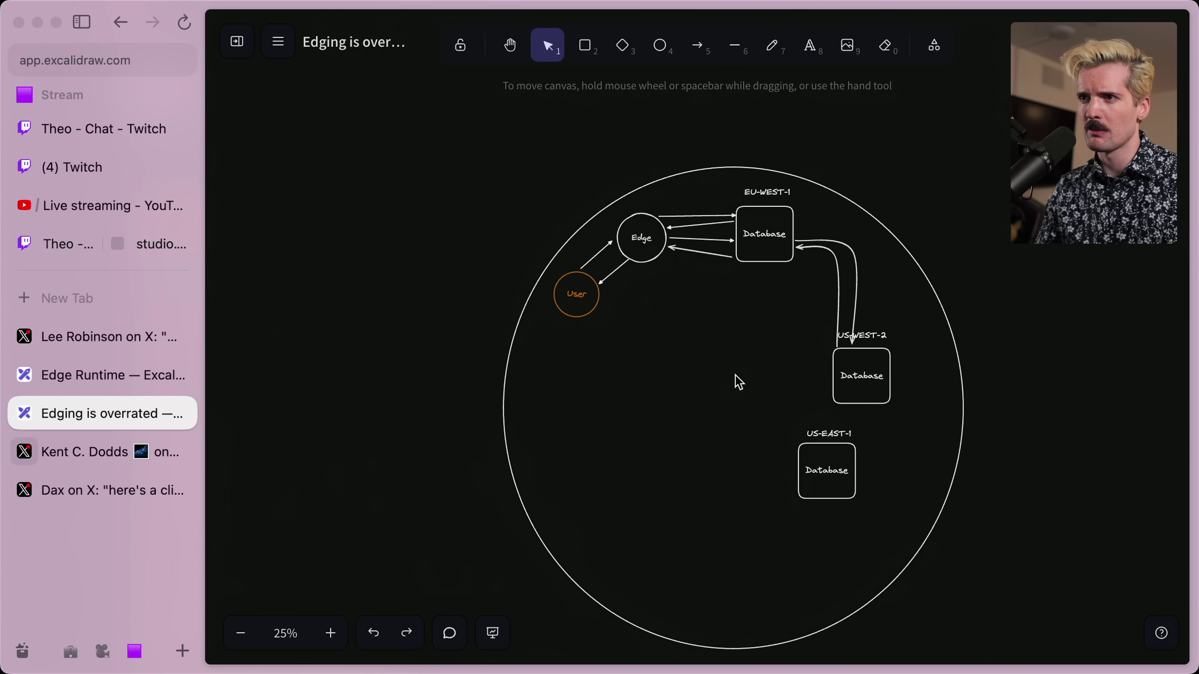
pyautogui.keyDown('ctrl'); pyautogui.scroll(5, 736, 380); pyautogui.keyUp('ctrl')
pyautogui.scroll(2, 739, 381)
pyautogui.hscroll(2, 739, 381)
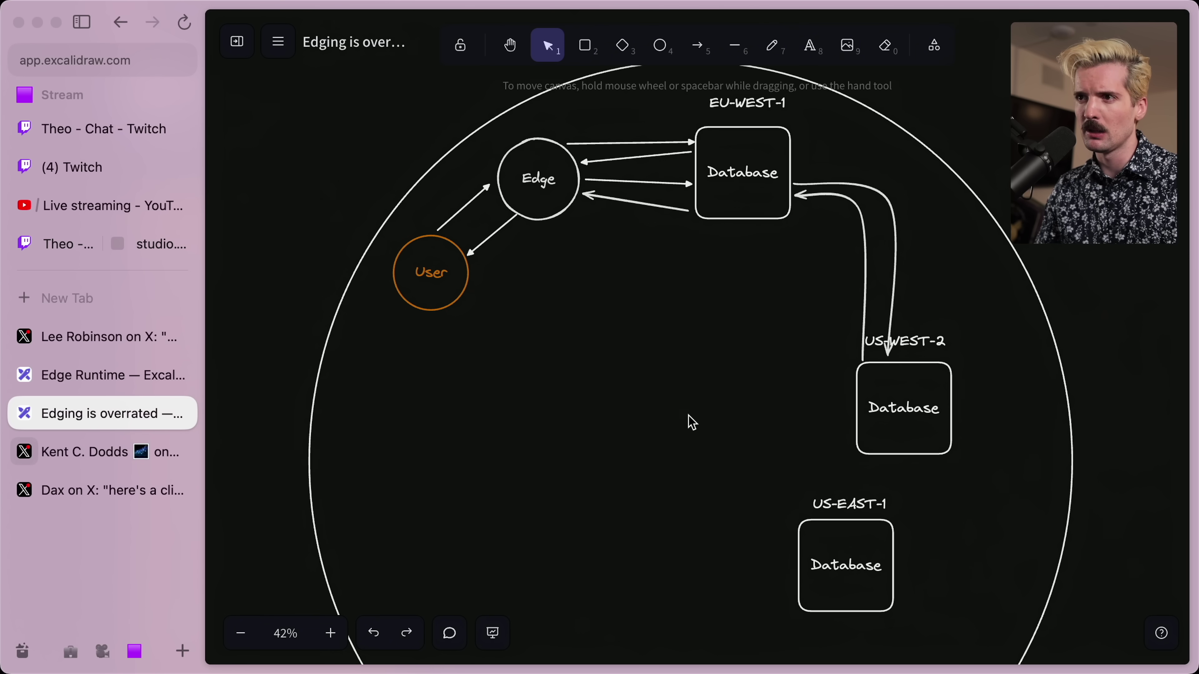
pyautogui.moveTo(675, 622); pyautogui.dragTo(952, 20)
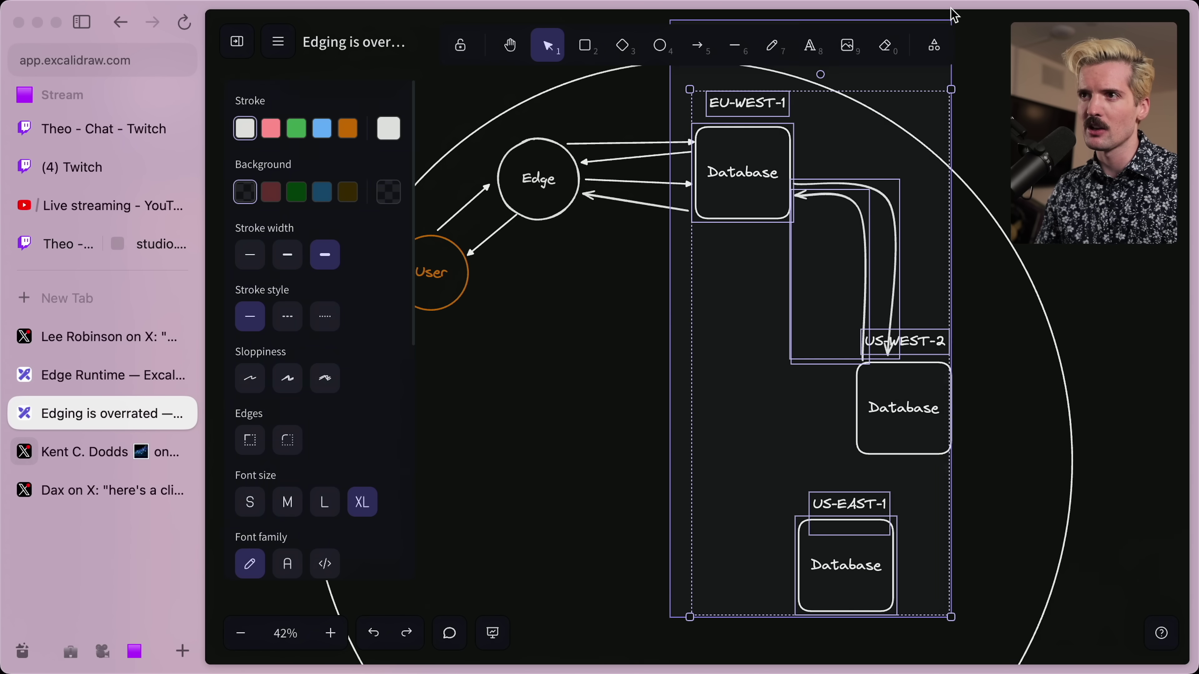
pyautogui.click(1004, 302)
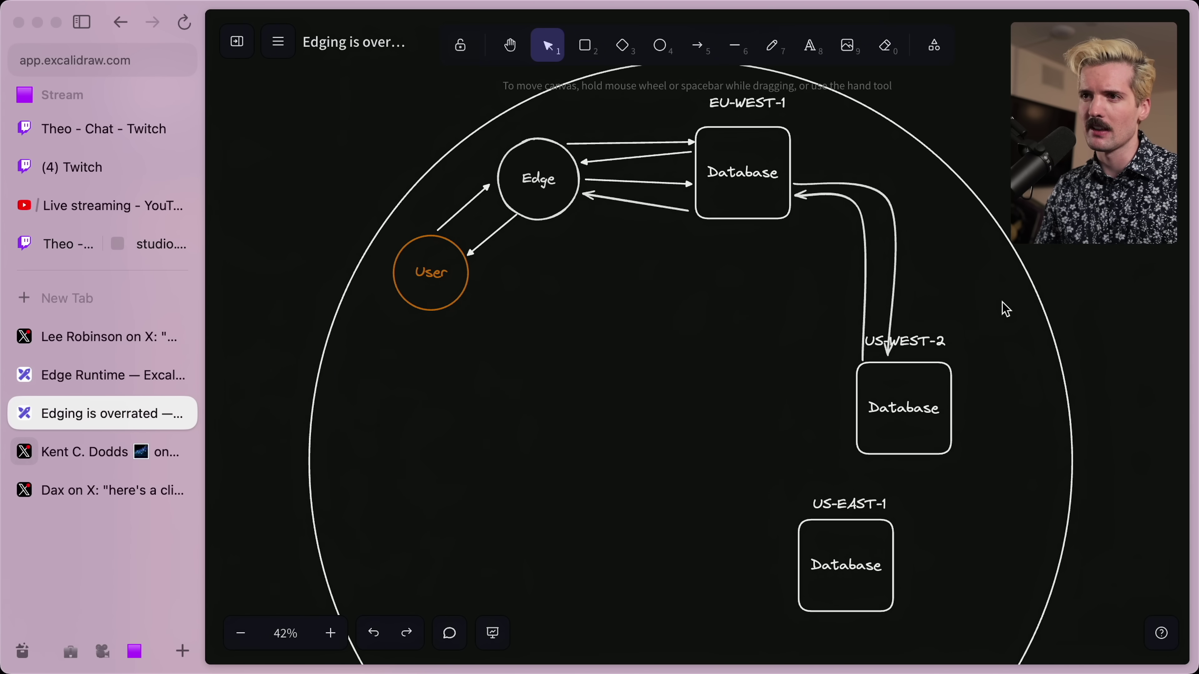
pyautogui.click(128, 374)
pyautogui.click(102, 413)
pyautogui.scroll(10, 768, 297)
pyautogui.hscroll(10, 768, 296)
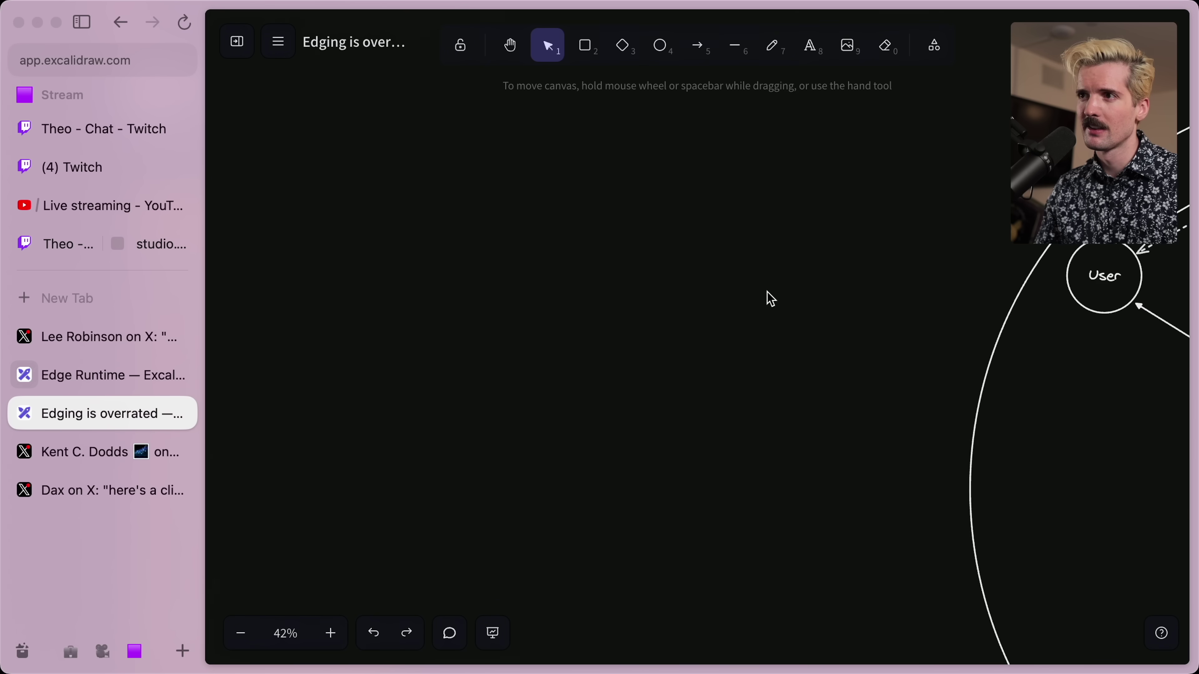
pyautogui.click(705, 282)
pyautogui.click(718, 325)
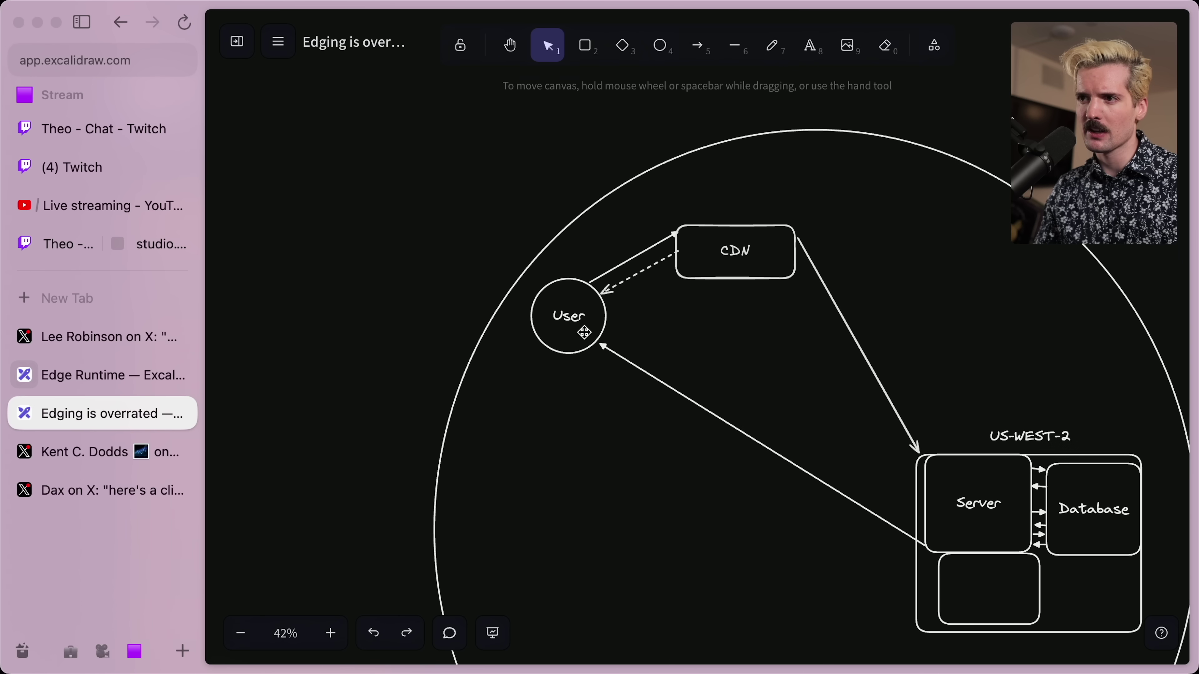
pyautogui.moveTo(837, 368); pyautogui.dragTo(1167, 652)
pyautogui.scroll(-2, 794, 613)
pyautogui.hscroll(2, 794, 613)
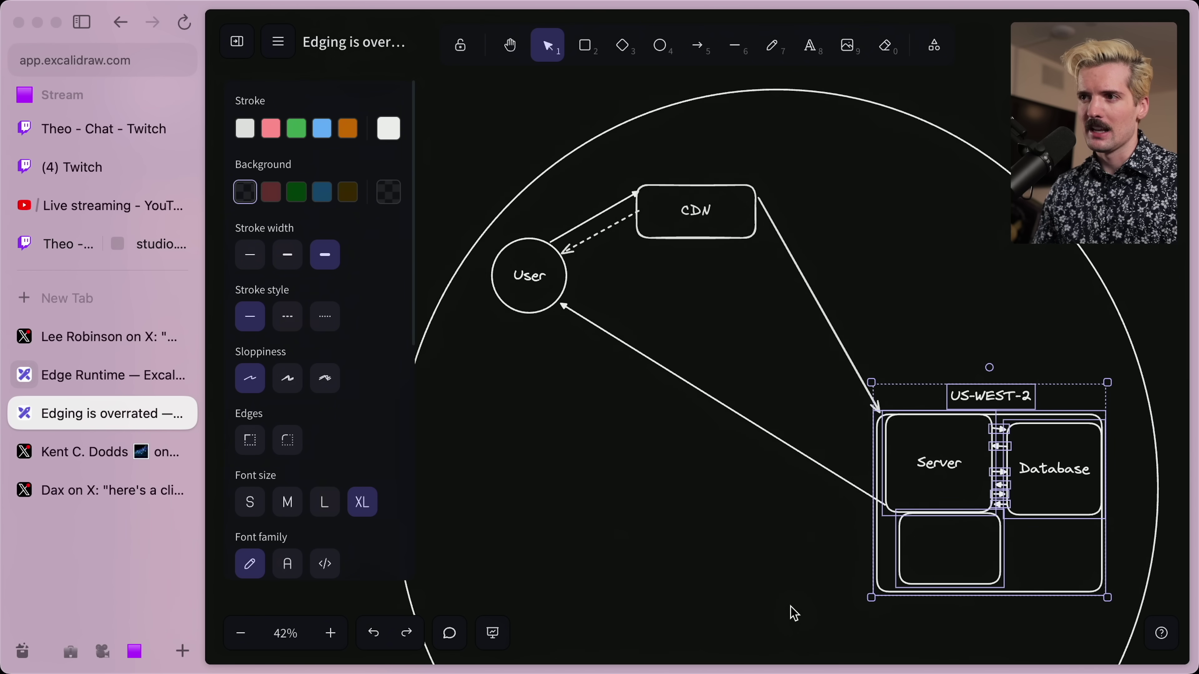
pyautogui.scroll(-1, 794, 613)
pyautogui.hscroll(1, 795, 613)
pyautogui.click(794, 613)
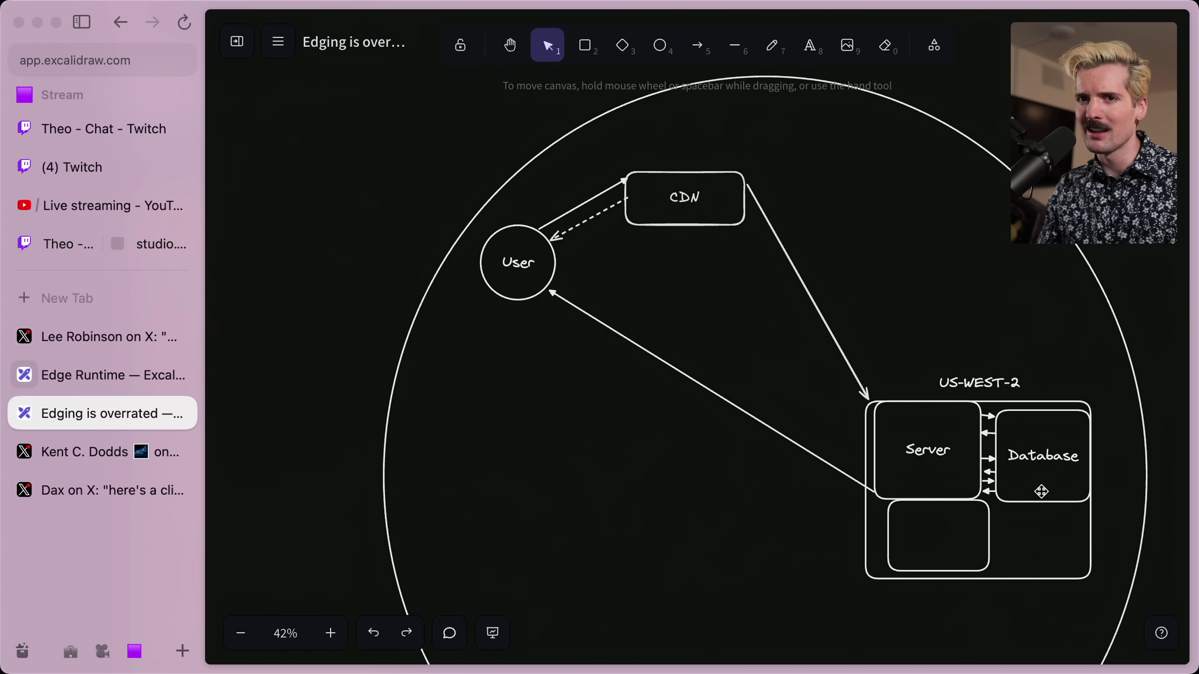
pyautogui.moveTo(776, 342); pyautogui.dragTo(996, 631)
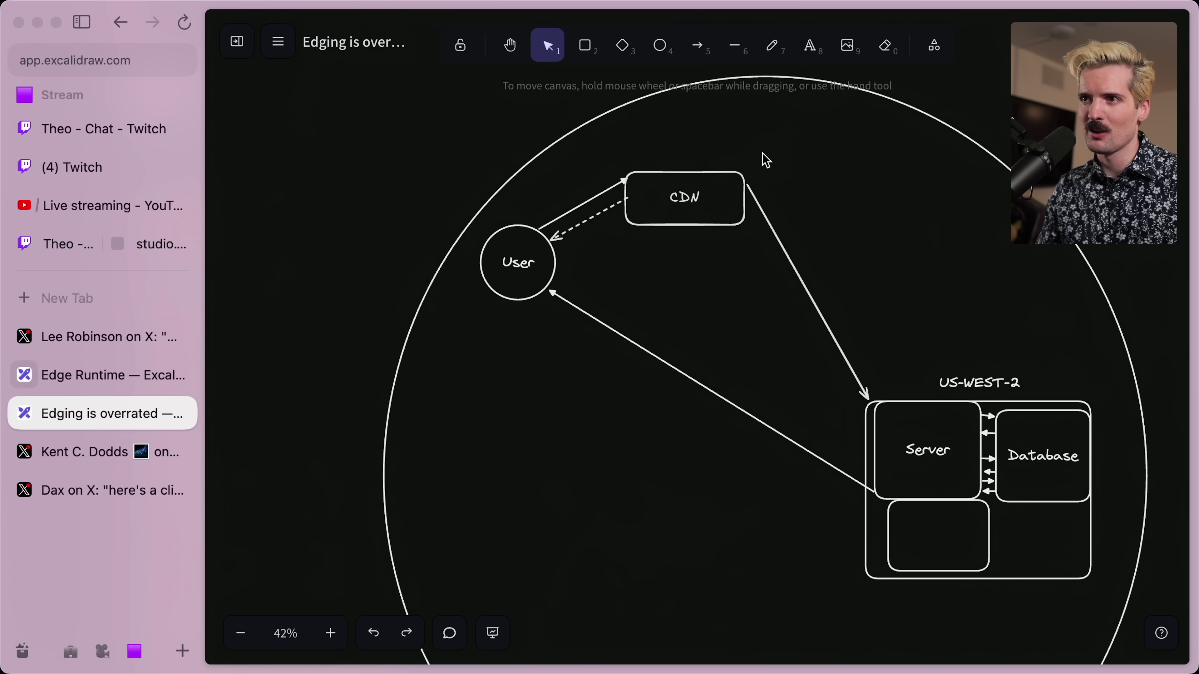
pyautogui.moveTo(763, 160); pyautogui.dragTo(467, 315)
pyautogui.click(538, 382)
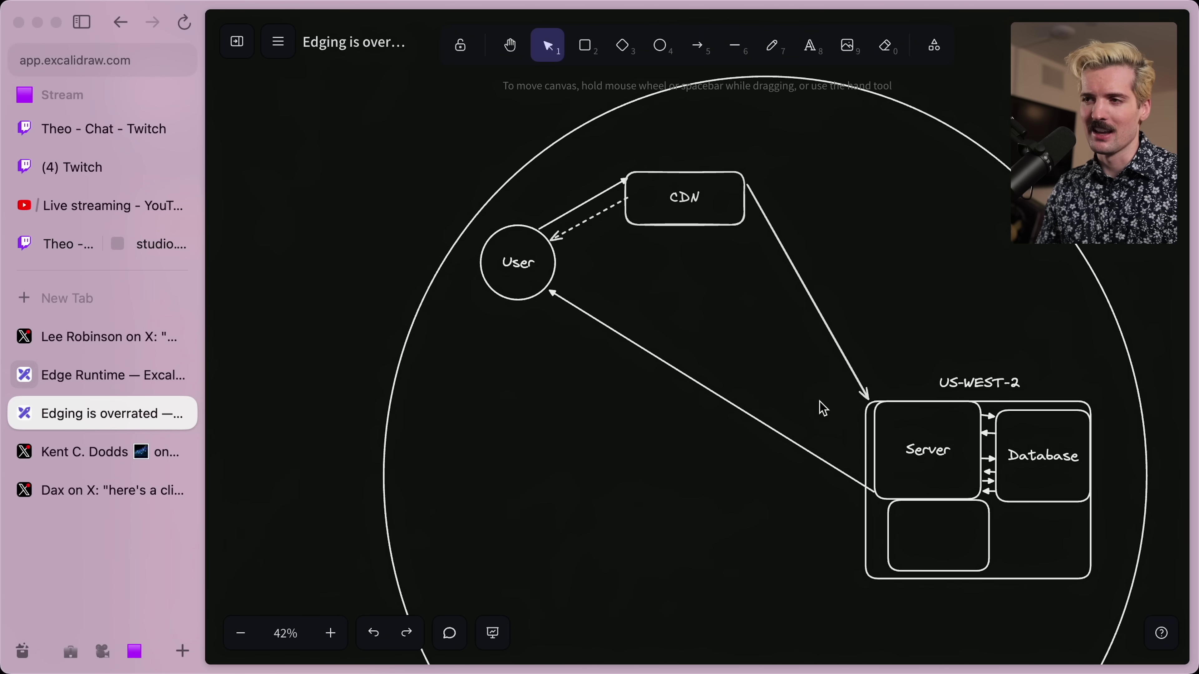
pyautogui.scroll(-15, 663, 515)
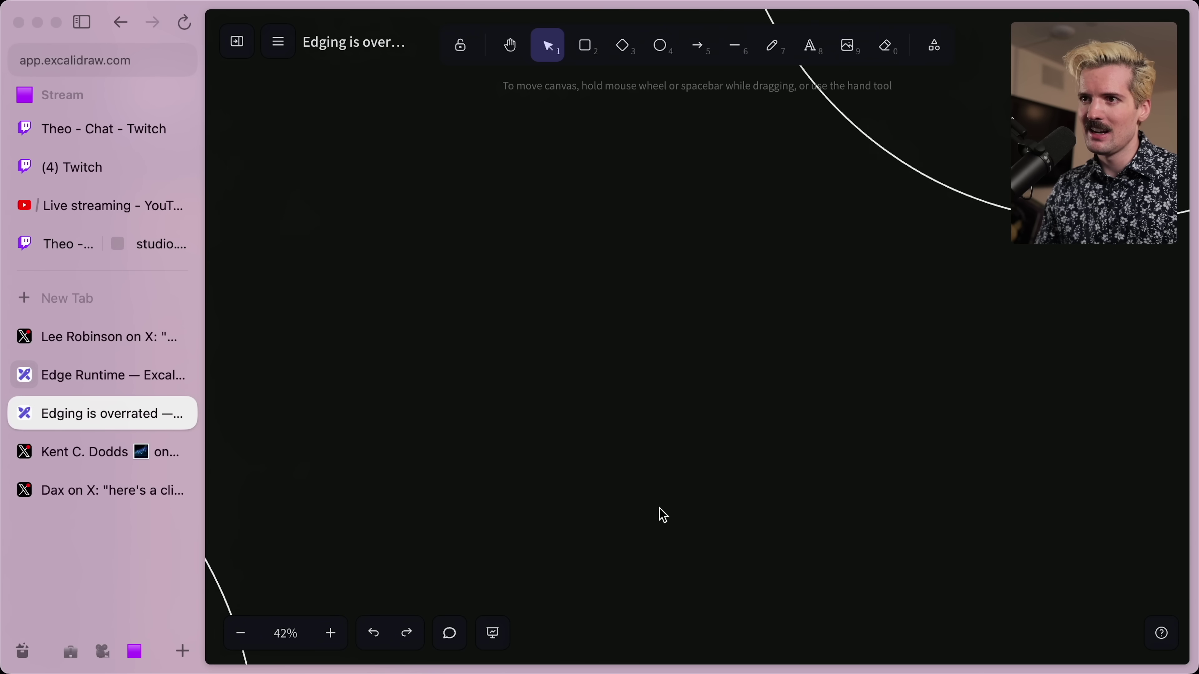
pyautogui.scroll(2, 662, 515)
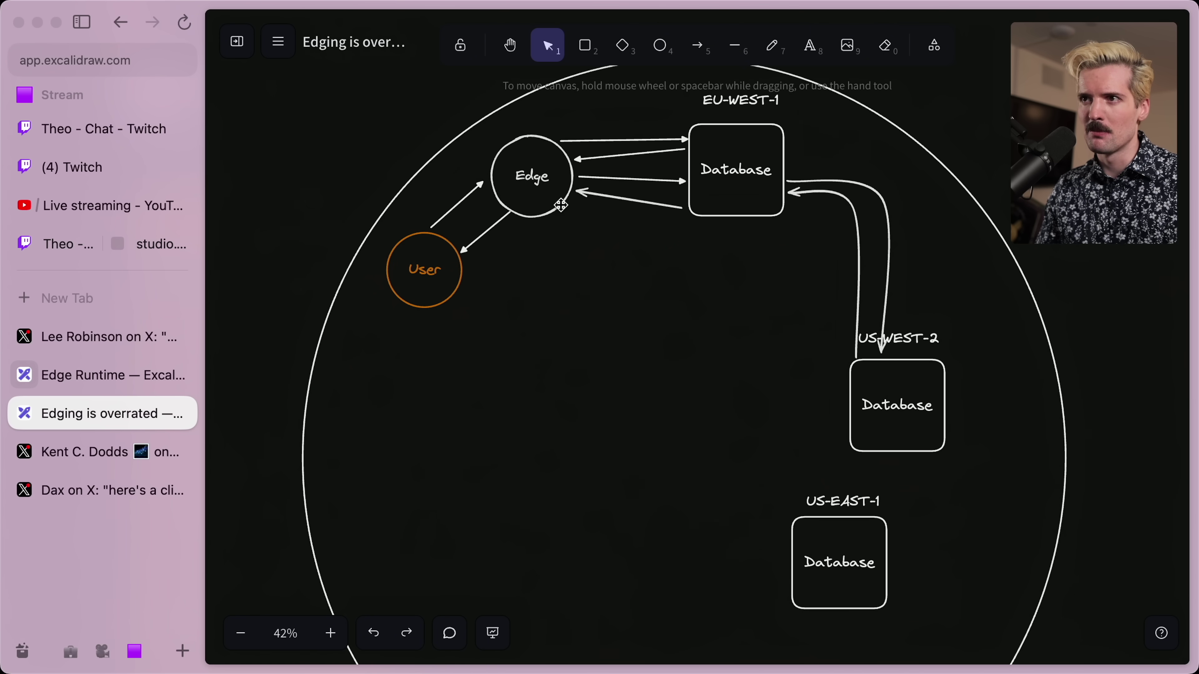
pyautogui.moveTo(613, 402); pyautogui.dragTo(614, 395)
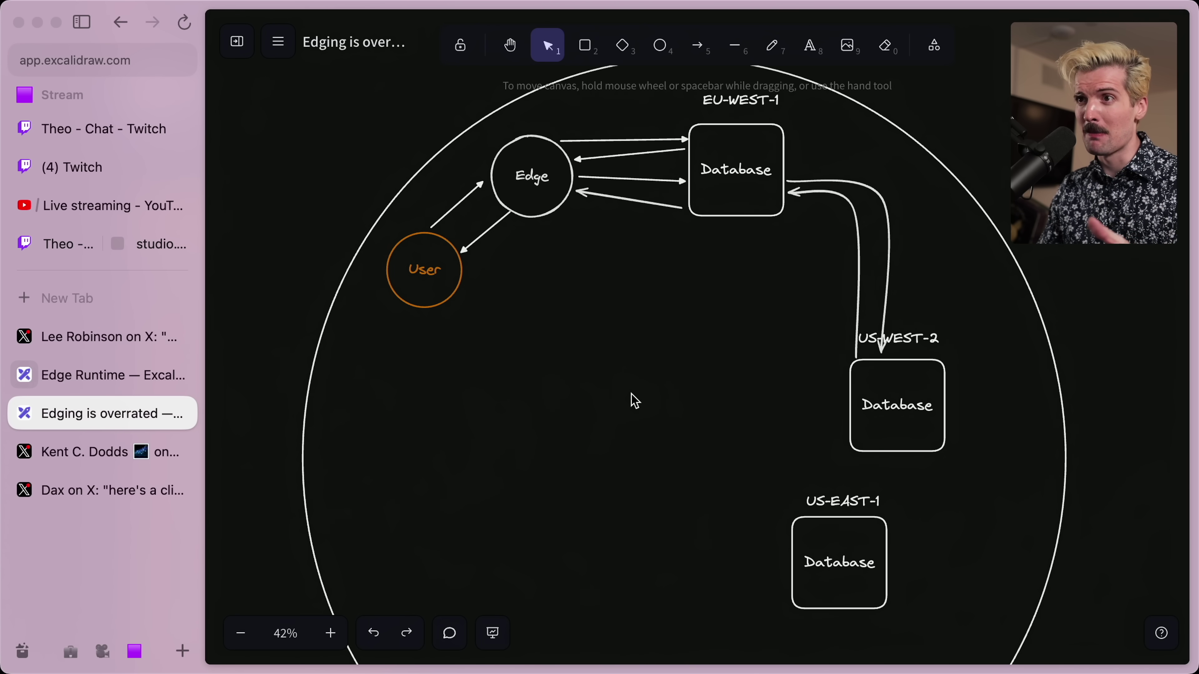
pyautogui.scroll(2, 634, 400)
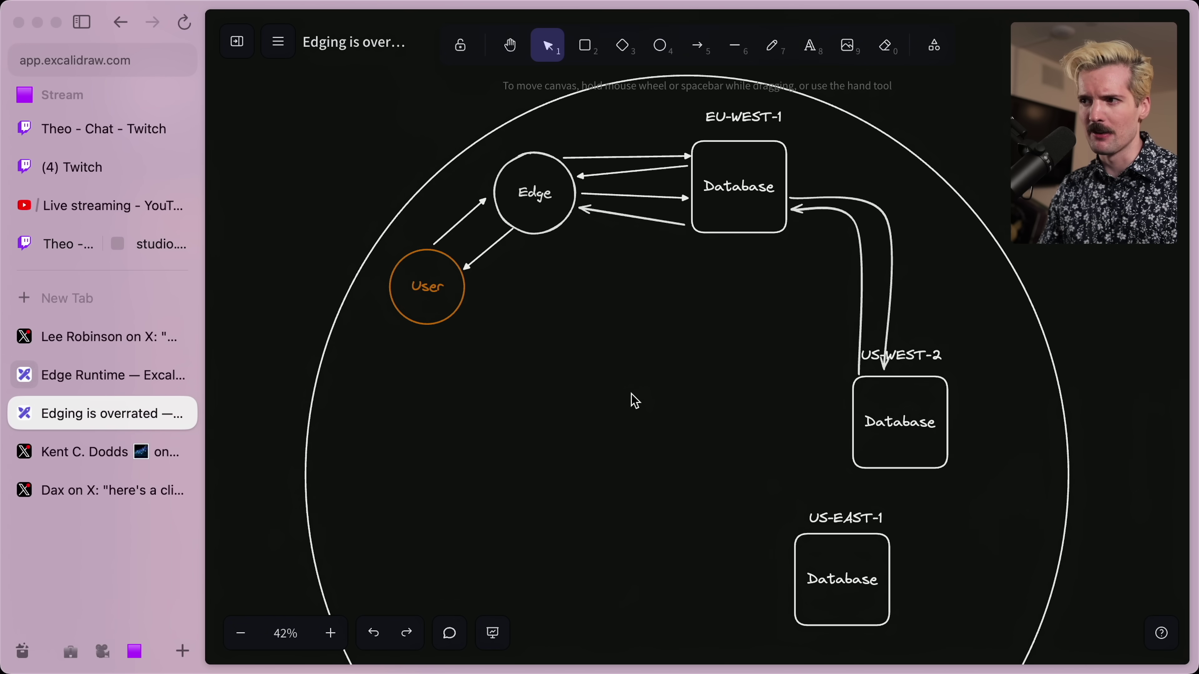
pyautogui.click(113, 375)
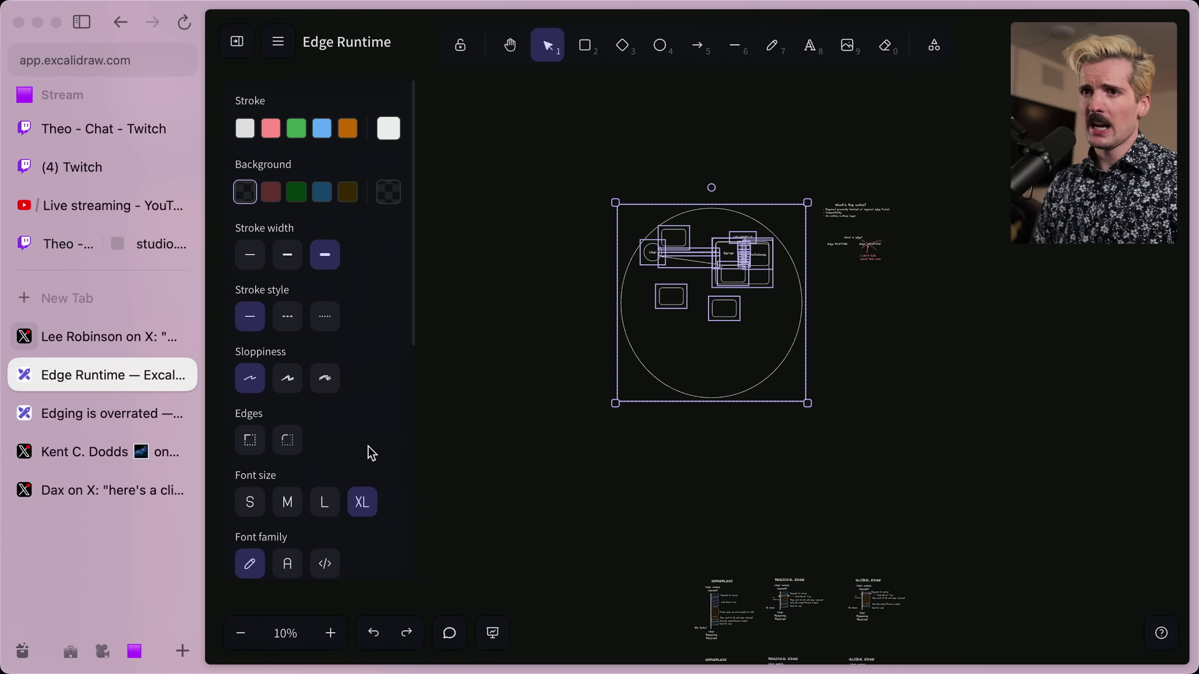
pyautogui.click(115, 425)
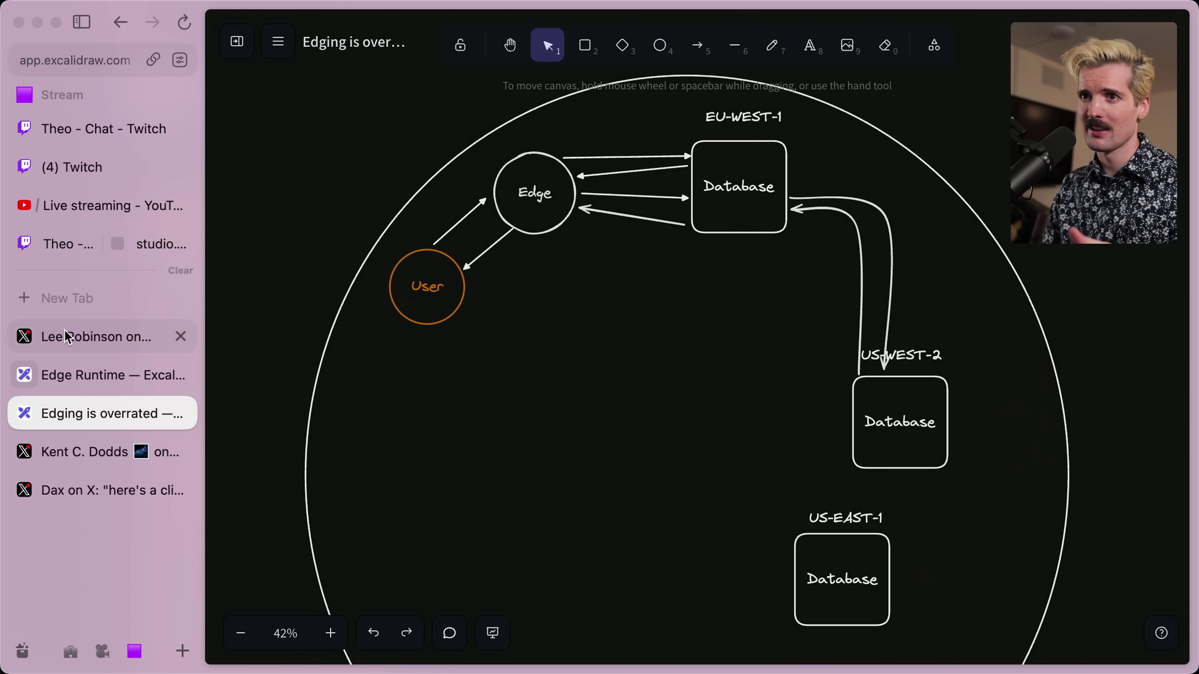
pyautogui.click(53, 336)
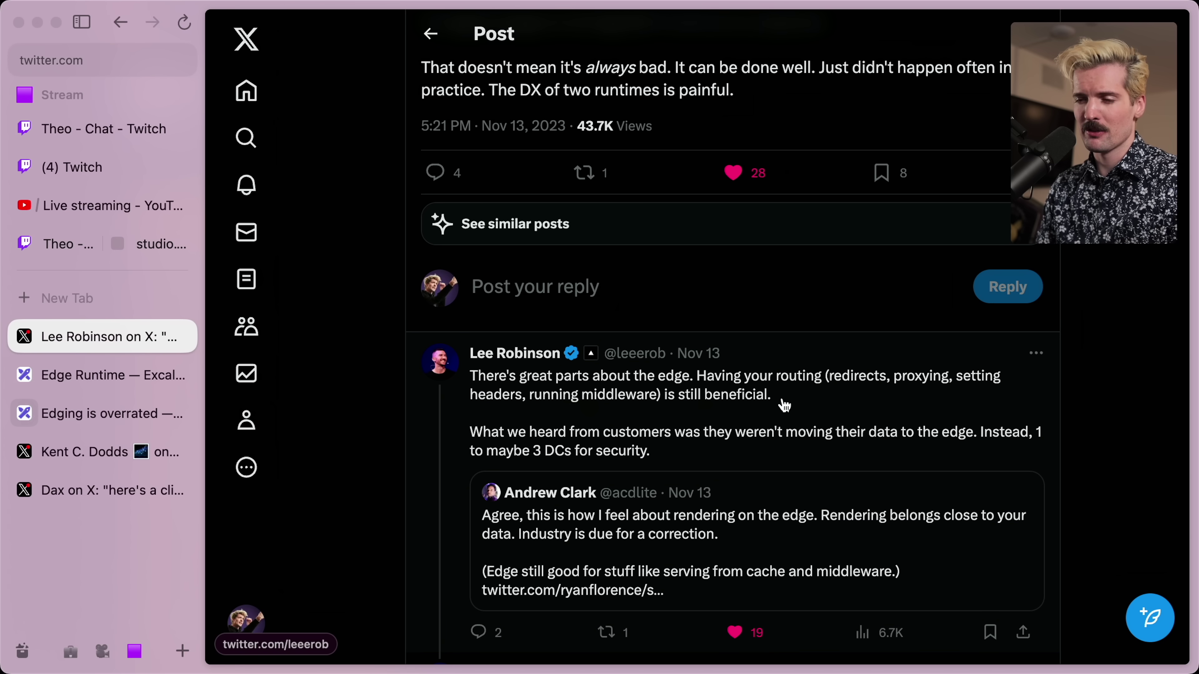
# Scroll down to the reply about keeping data in 1 to 3 DCs
pyautogui.scroll(-1, 784, 405)
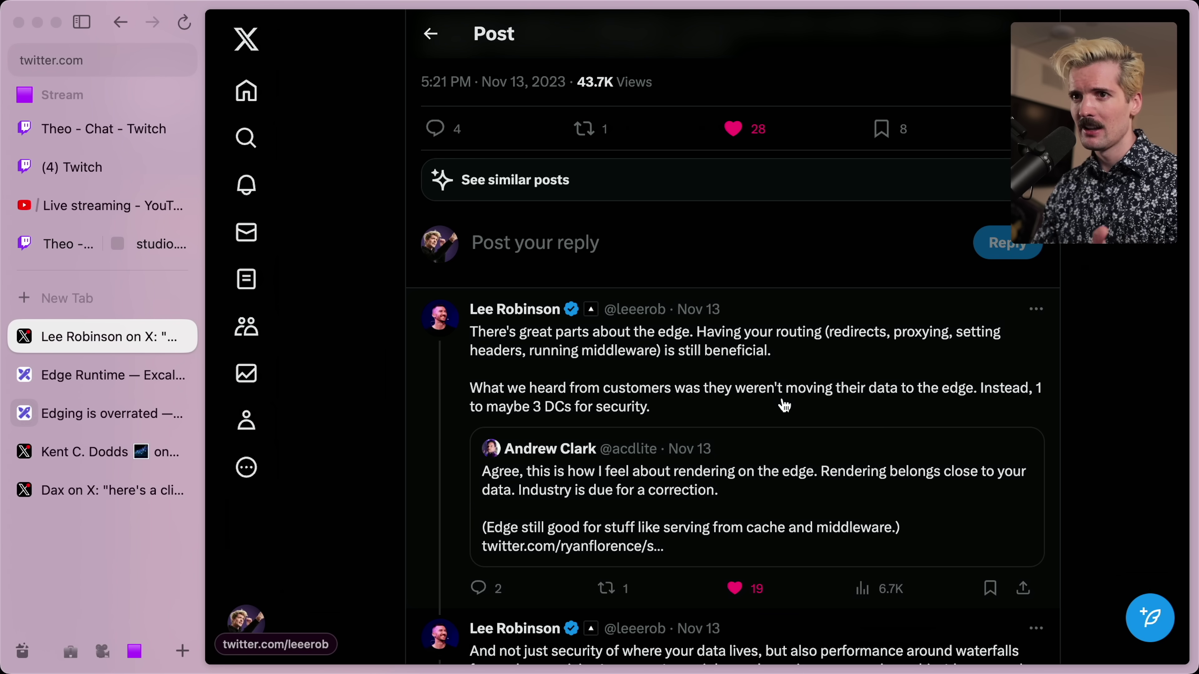
# Switch via the Edge Runtime board to the Edging is overrated board and scroll to the Edge diagram
pyautogui.click(87, 377)
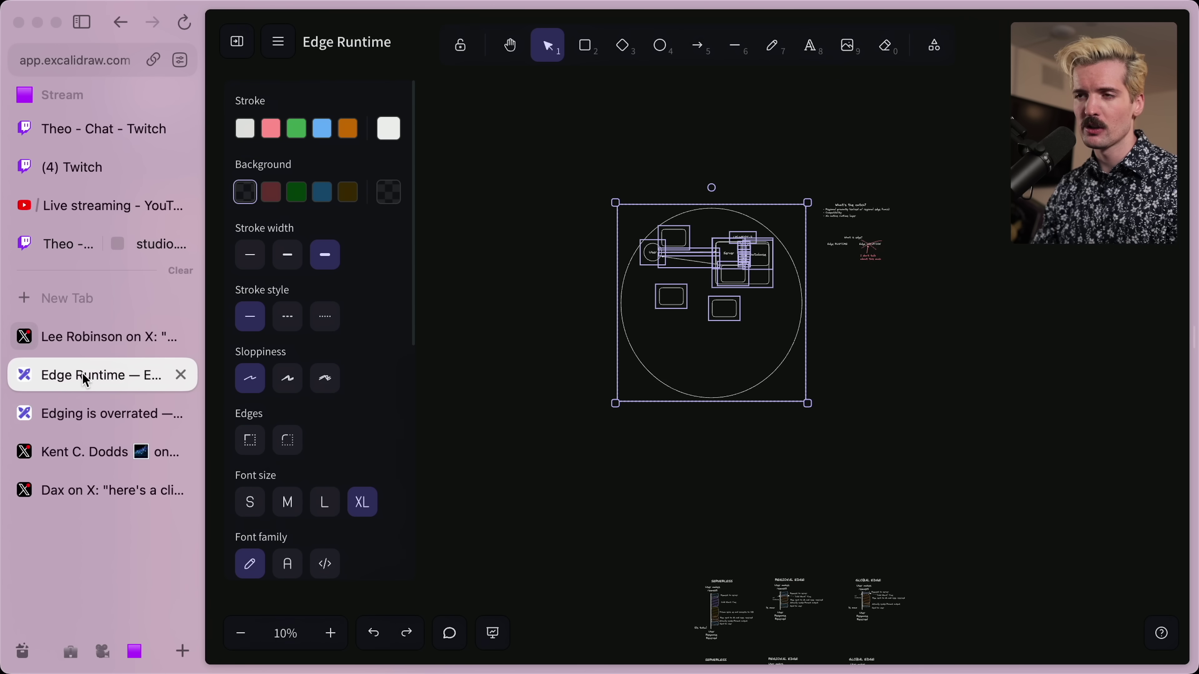
pyautogui.click(89, 411)
pyautogui.scroll(-10, 687, 322)
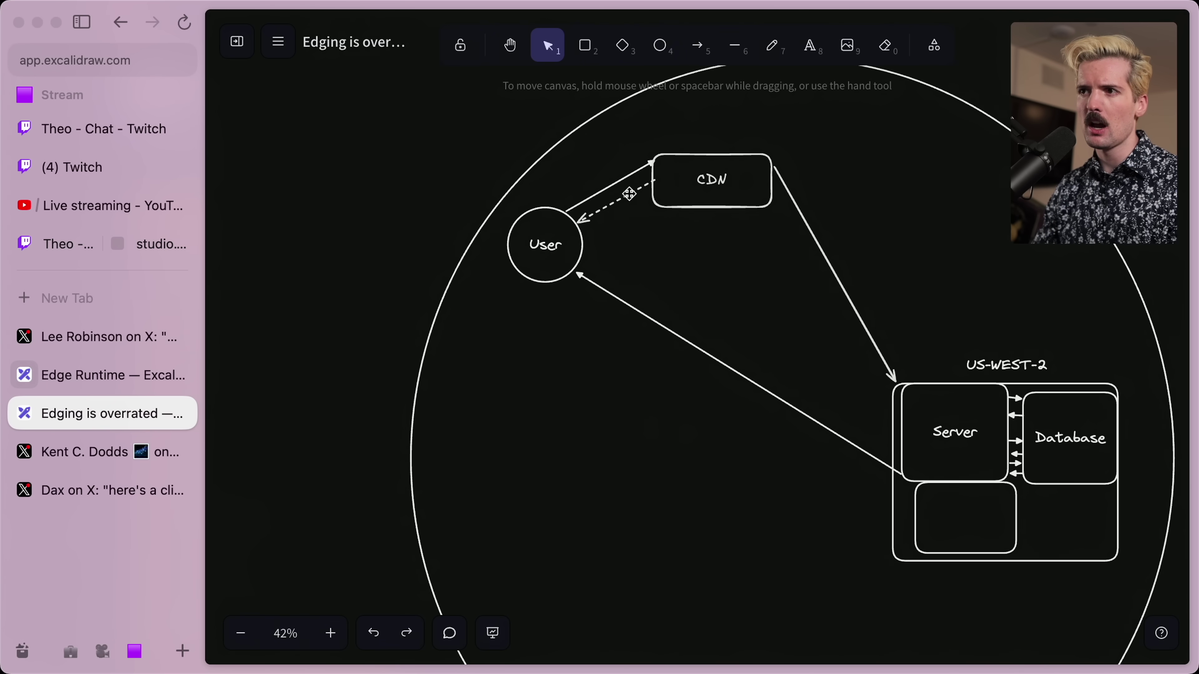
pyautogui.scroll(-10, 577, 350)
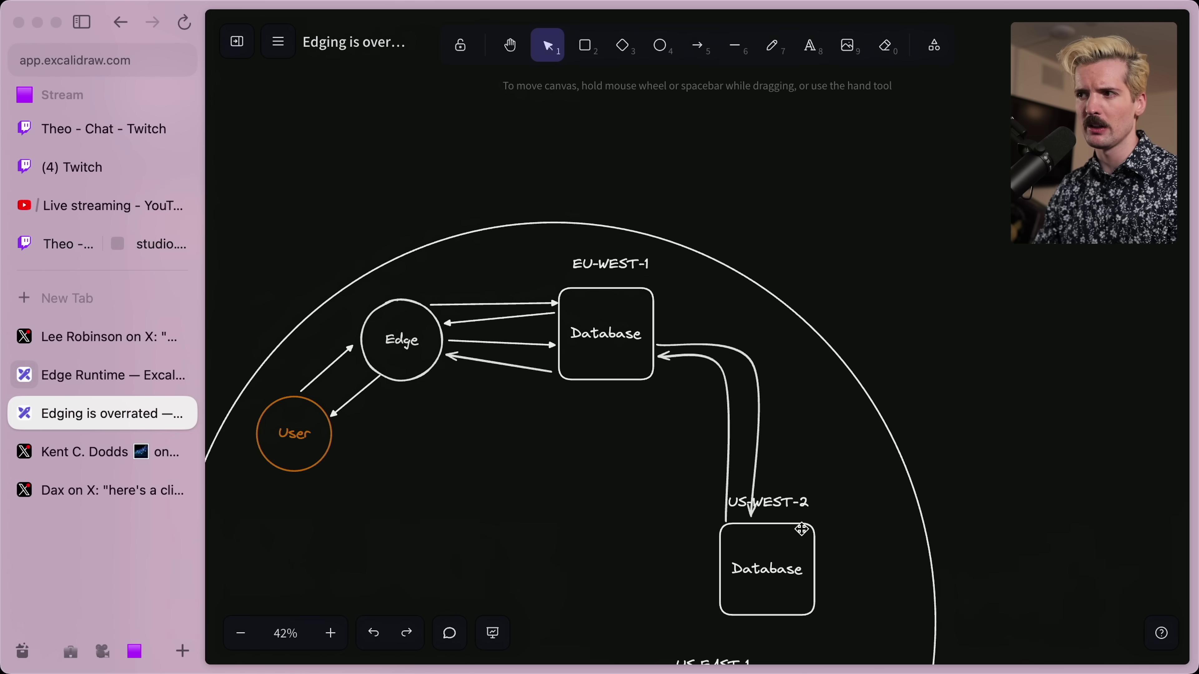
pyautogui.hscroll(-5, 655, 546)
pyautogui.scroll(-4, 656, 546)
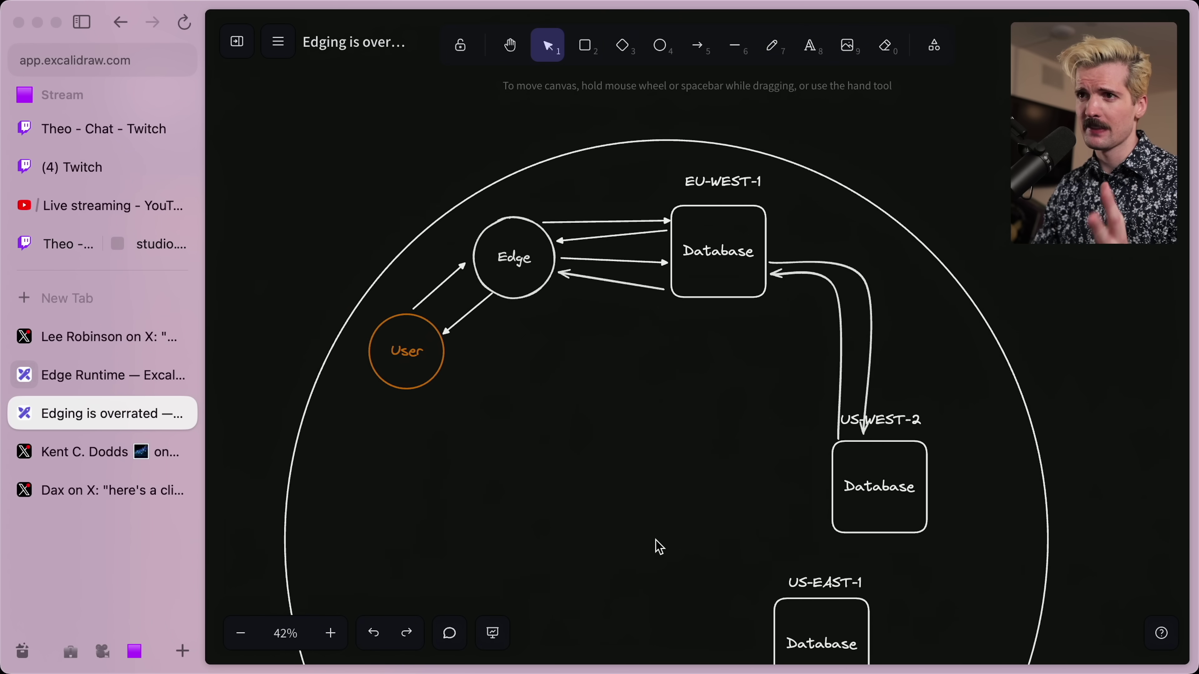
pyautogui.scroll(-2, 659, 547)
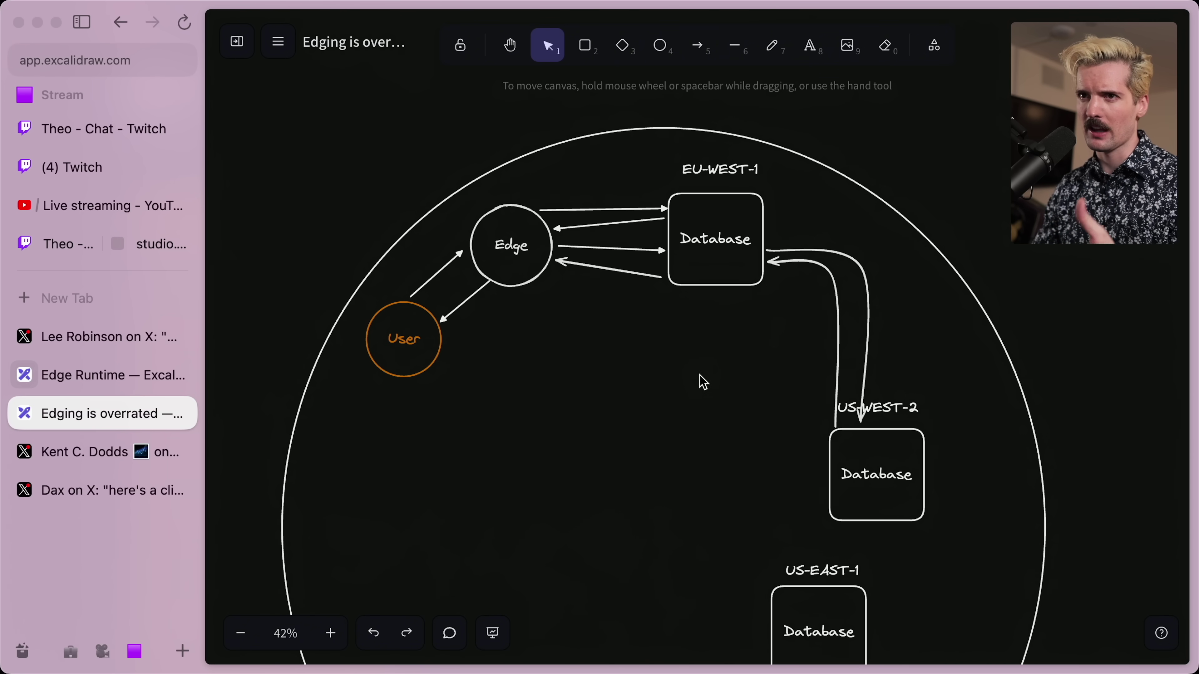
# Back in the X thread, open the parent post about rendering on lambda, edge workers or region-pinned edge
pyautogui.click(94, 336)
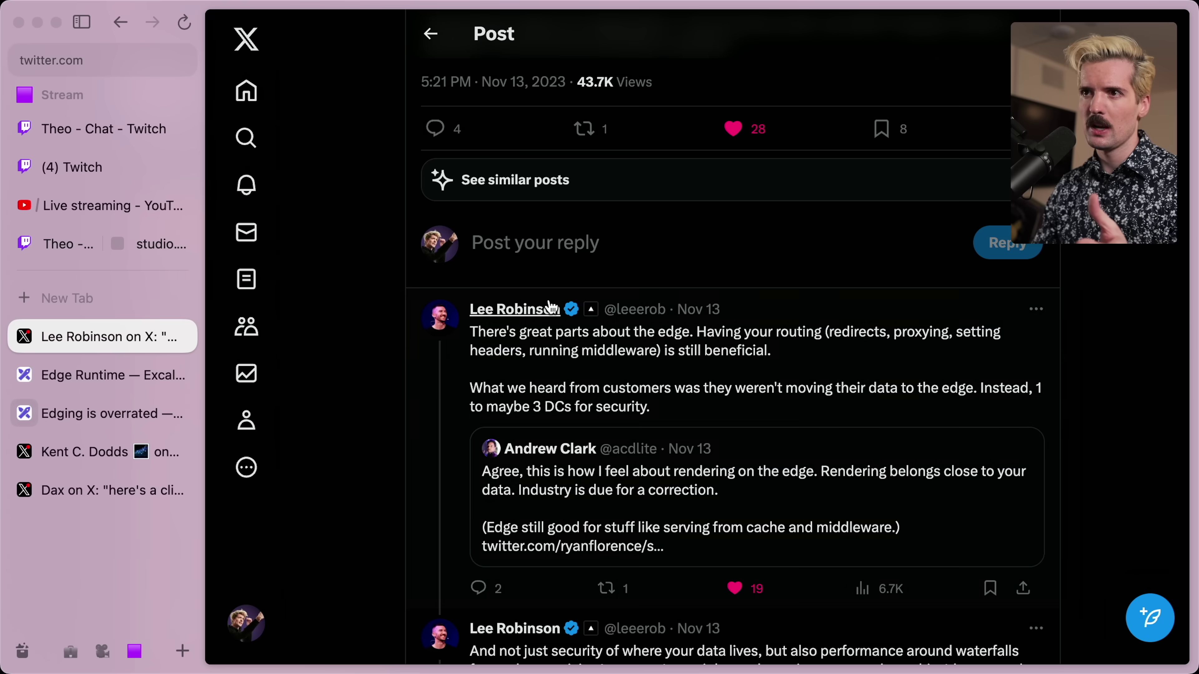
pyautogui.scroll(5, 731, 331)
pyautogui.click(649, 146)
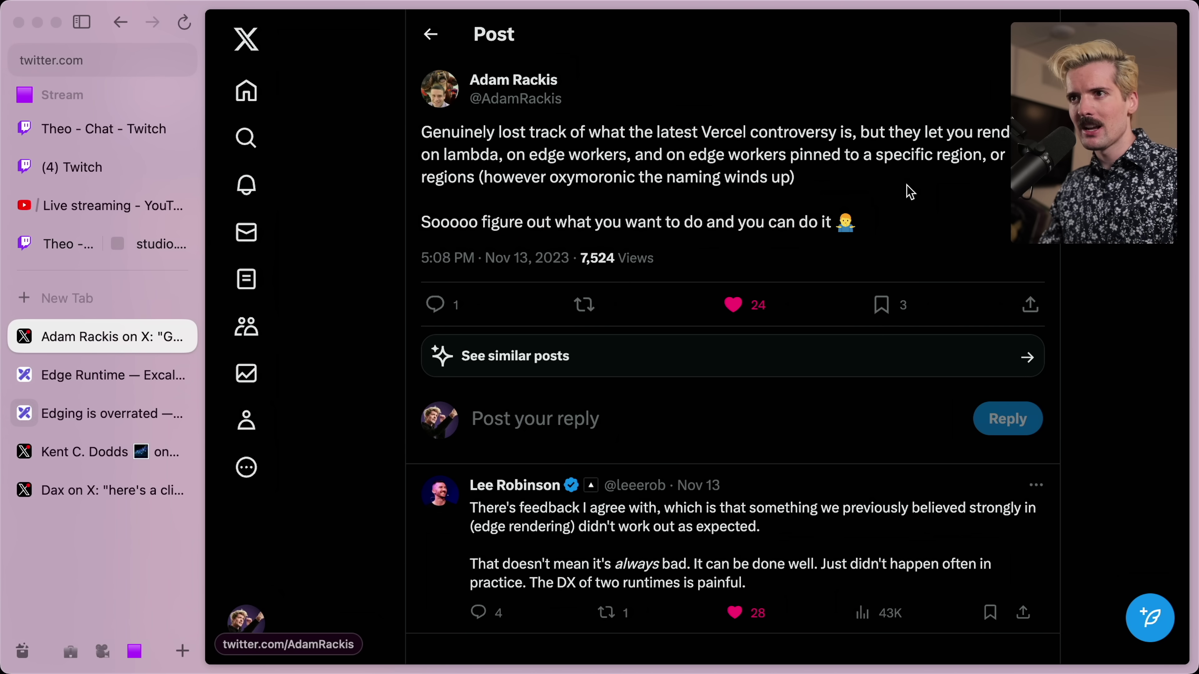
# Go back twice to the two-runtimes quote post, highlight 'Now we're in Schrödinger's JS', then return to Excalidraw
pyautogui.press('super+bracketleft')
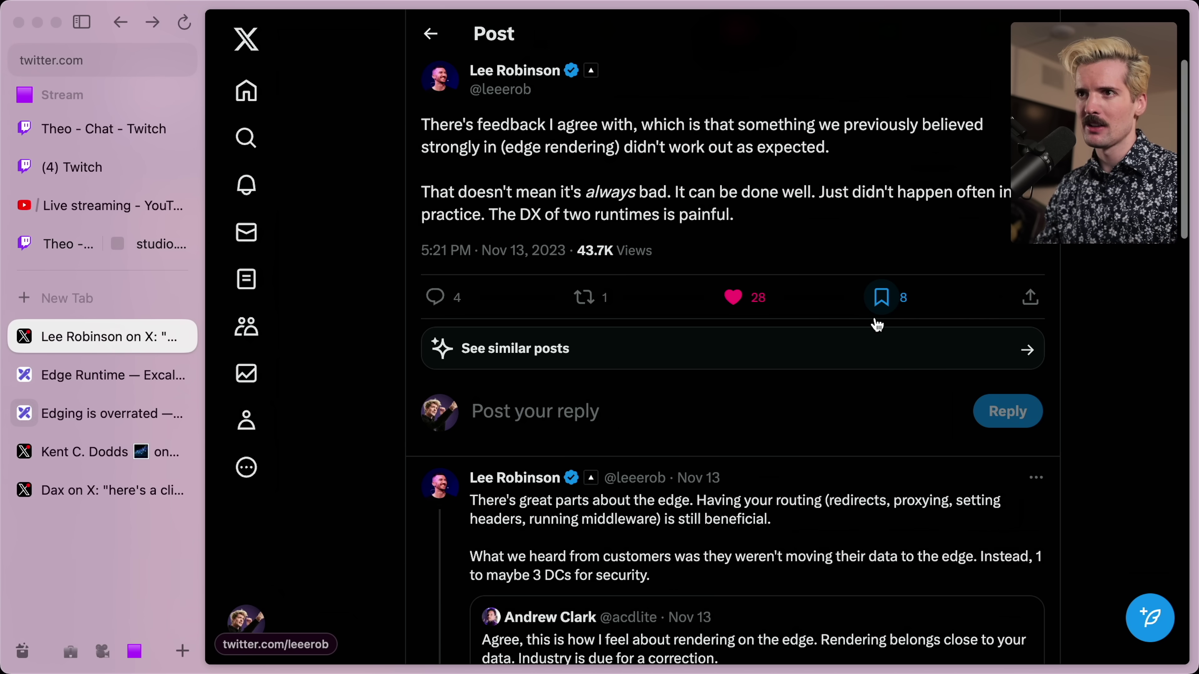
pyautogui.press('super+bracketleft')
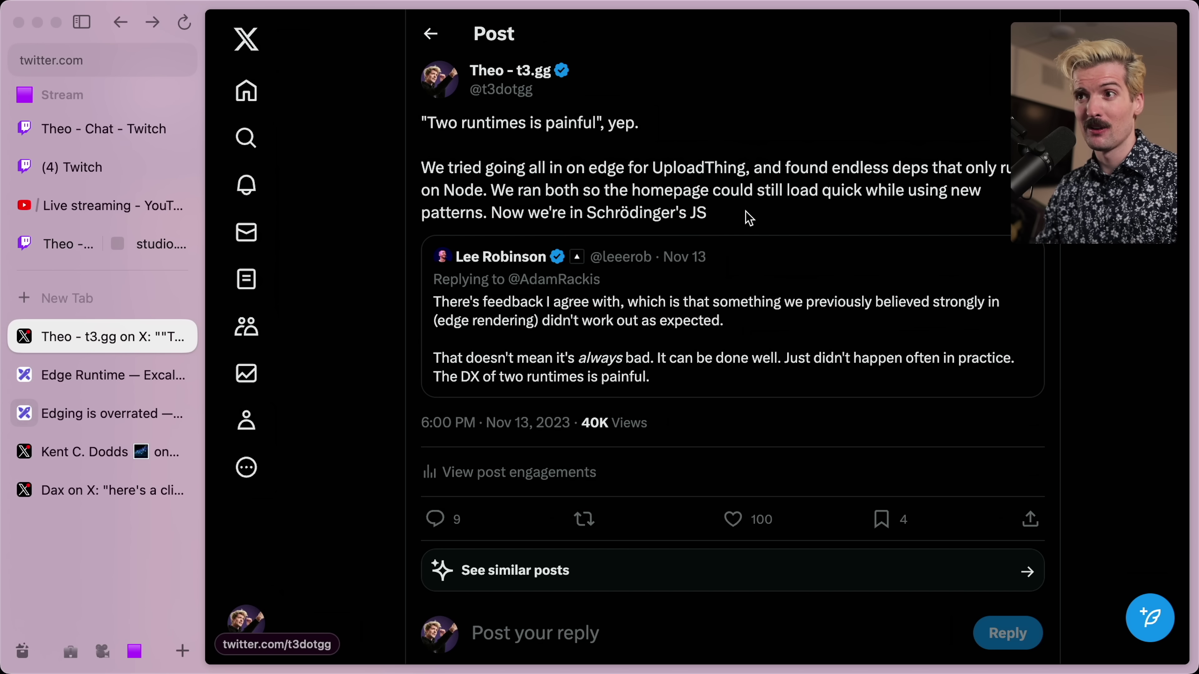
pyautogui.moveTo(749, 218); pyautogui.dragTo(487, 212)
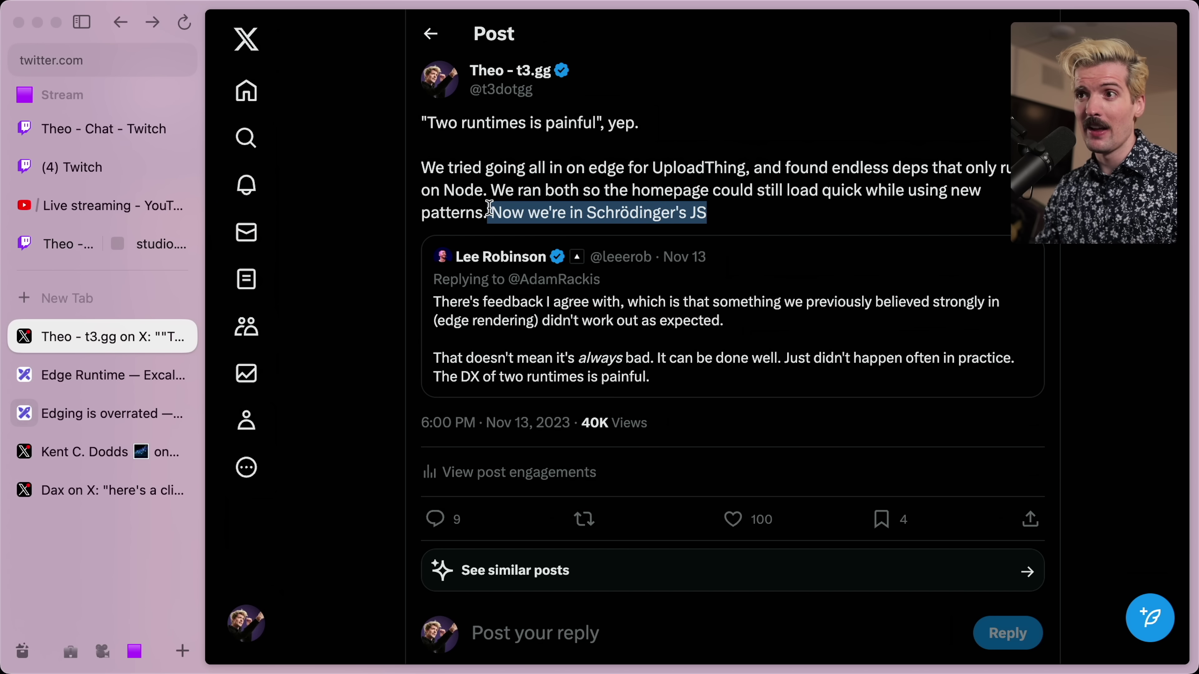
pyautogui.click(774, 217)
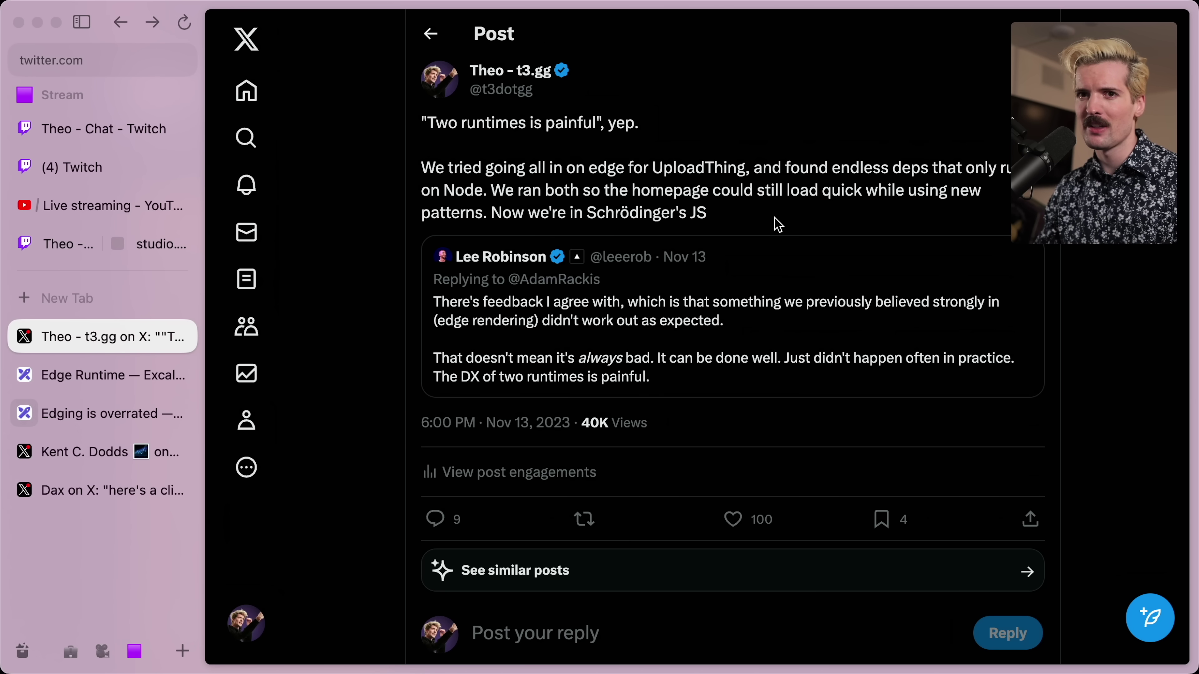
pyautogui.hotkey('ctrl', 'Tab')
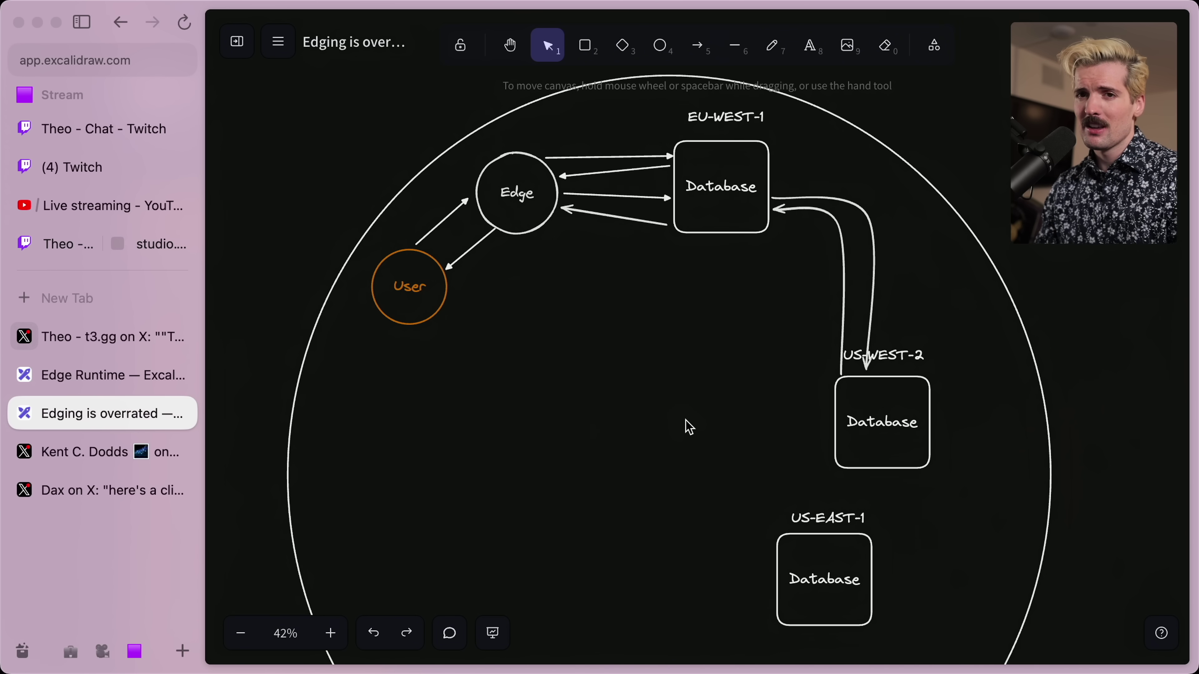